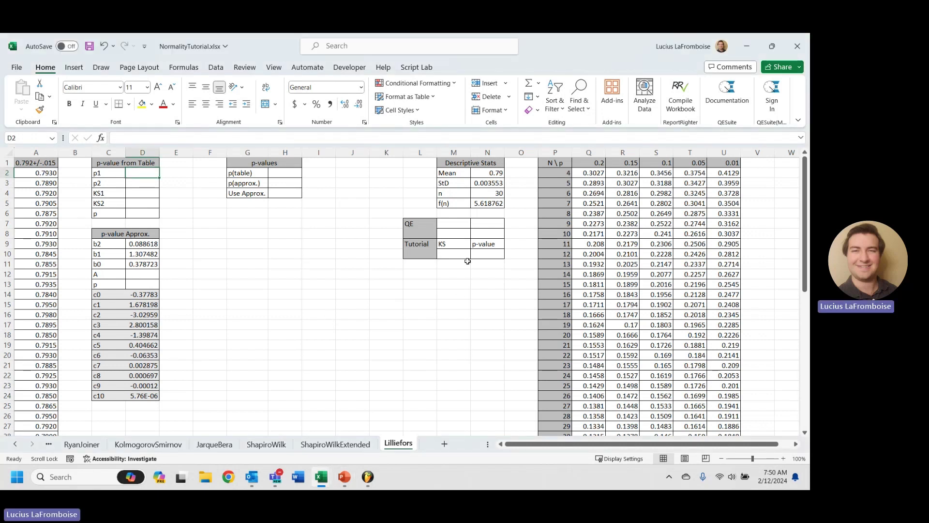
Step: Enter =QE.KOLMOGOROVSMIRNOV(A2:A31,,TRUE,TRUE).KS in M10 under the Tutorial KS heading and check the formula
{"action": "left_click", "coordinate": [466, 255]}
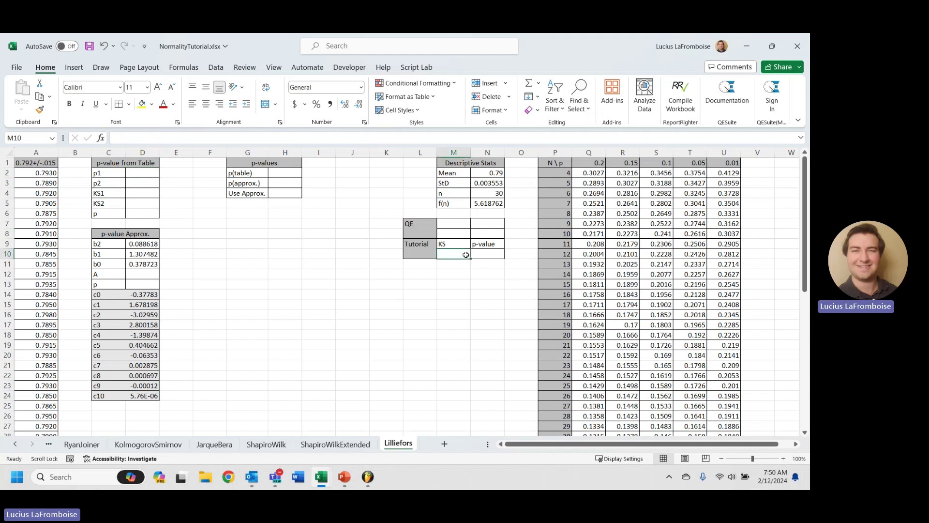
{"action": "type", "text": "=qe."}
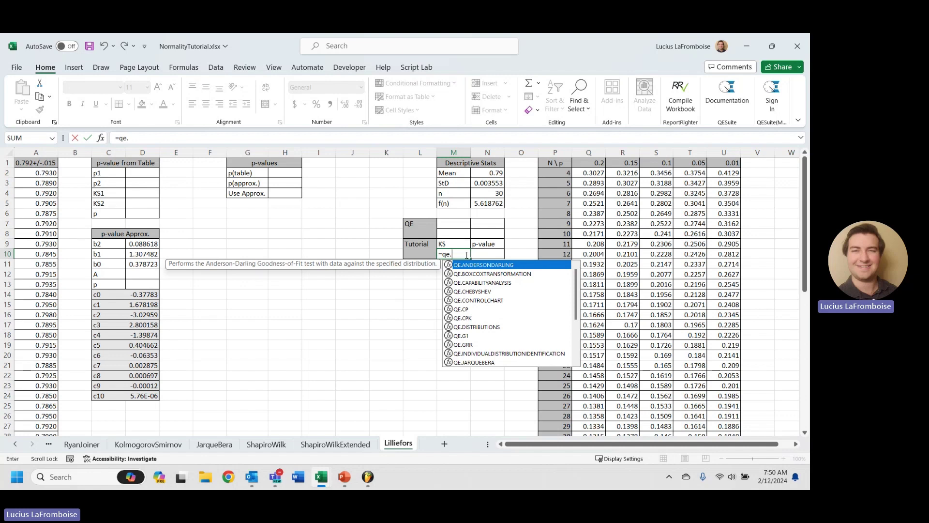
{"action": "type", "text": "kol"}
{"action": "key", "text": "Tab"}
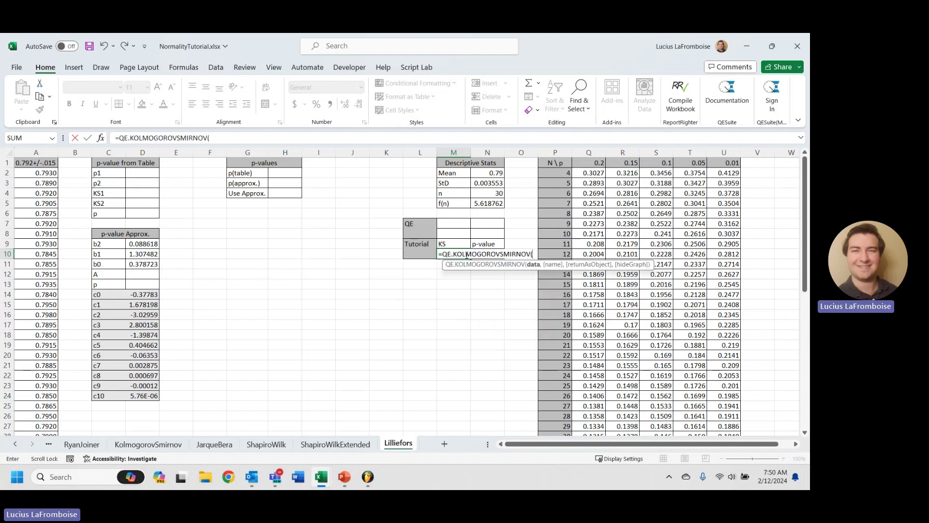
{"action": "left_click", "coordinate": [45, 172]}
{"action": "key", "text": "ctrl+shift+Down"}
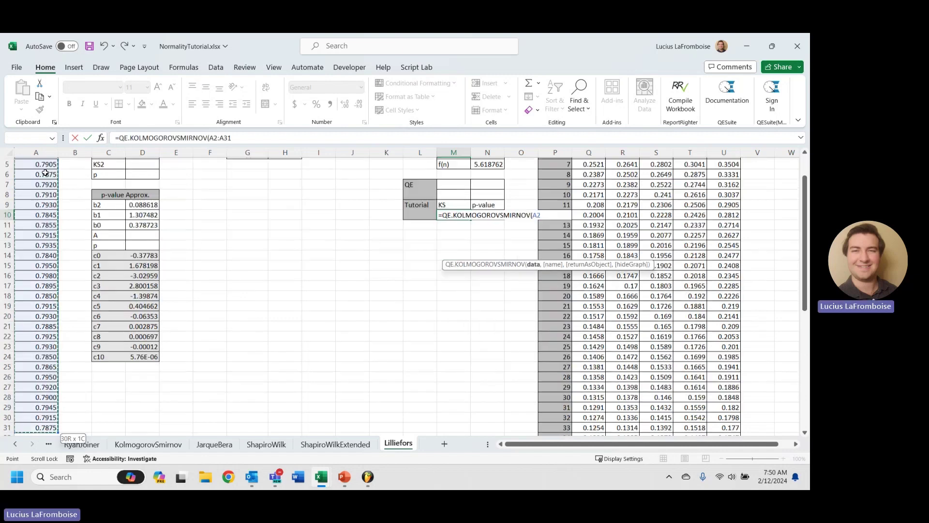
{"action": "type", "text": ","}
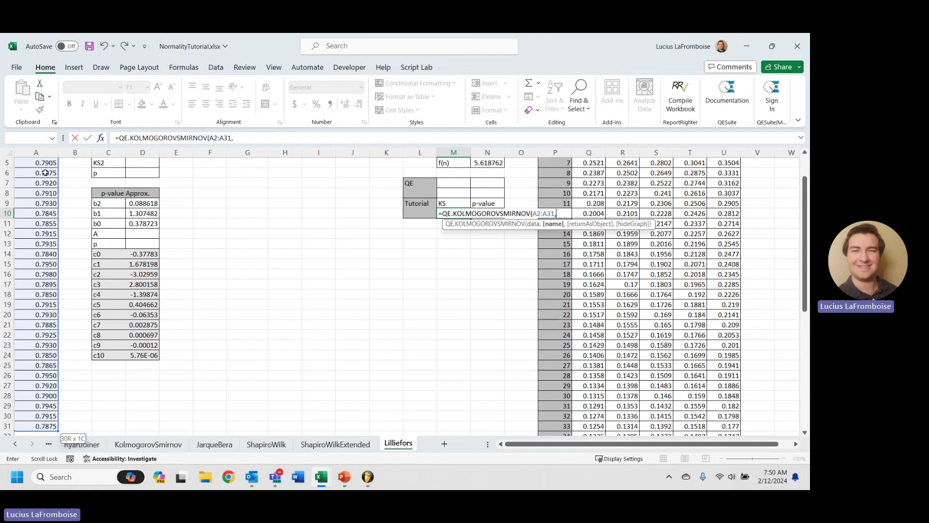
{"action": "type", "text": ","}
{"action": "type", "text": "t"}
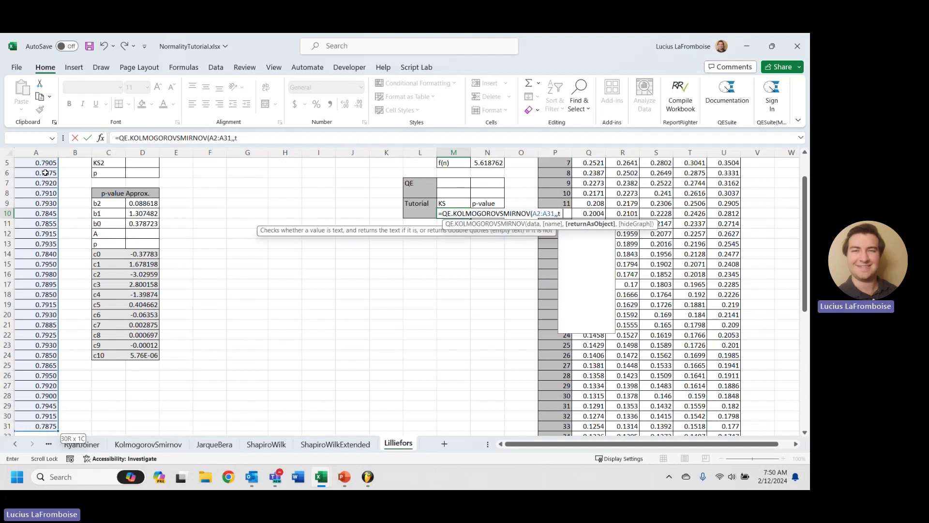
{"action": "type", "text": "rue,"}
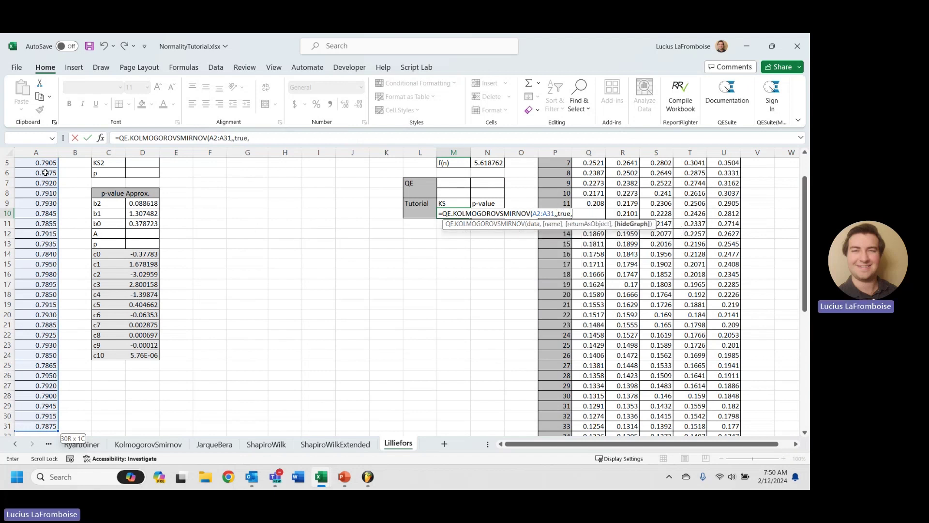
{"action": "type", "text": "true)"}
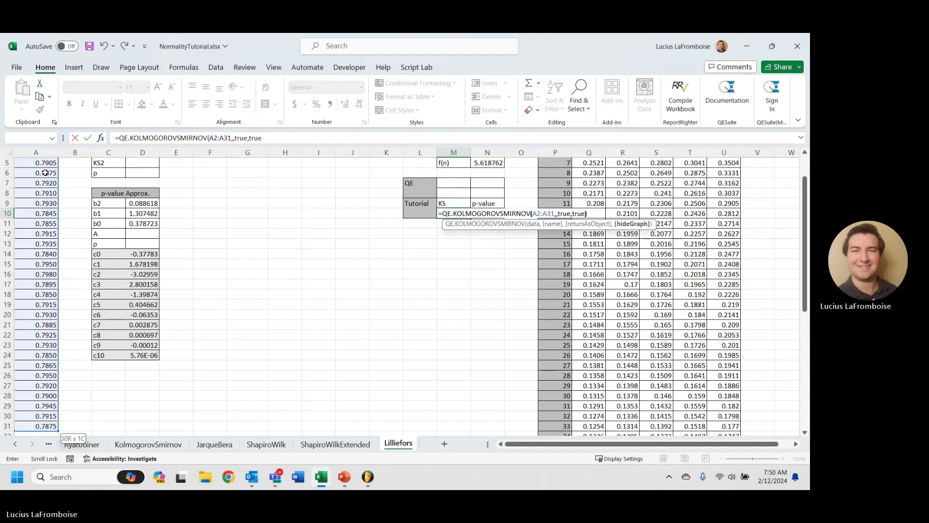
{"action": "type", "text": ".KS"}
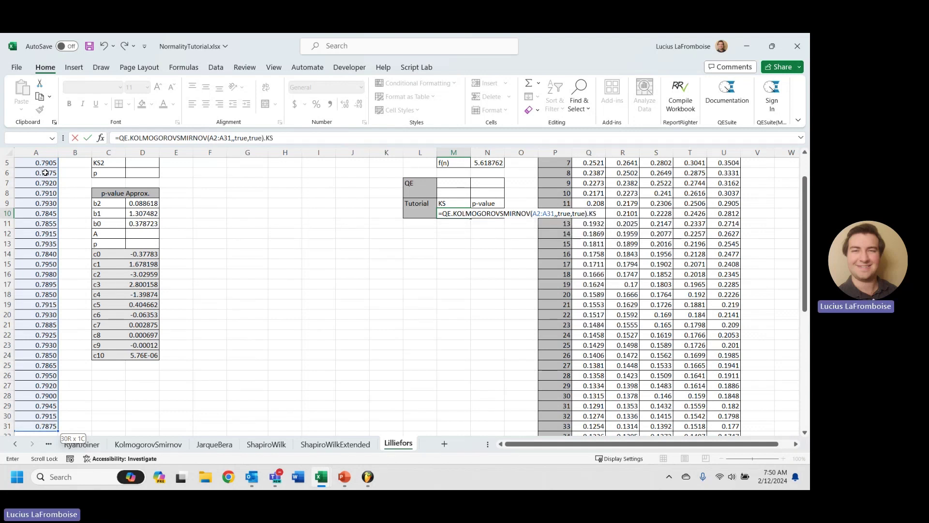
{"action": "key", "text": "Return"}
{"action": "scroll", "coordinate": [402, 259], "scroll_direction": "up", "scroll_amount": 2}
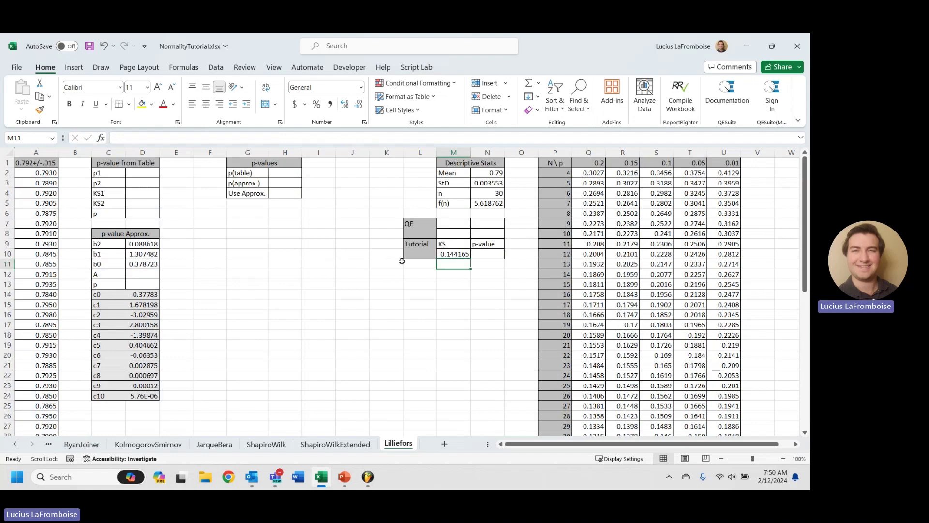
{"action": "left_click", "coordinate": [454, 253]}
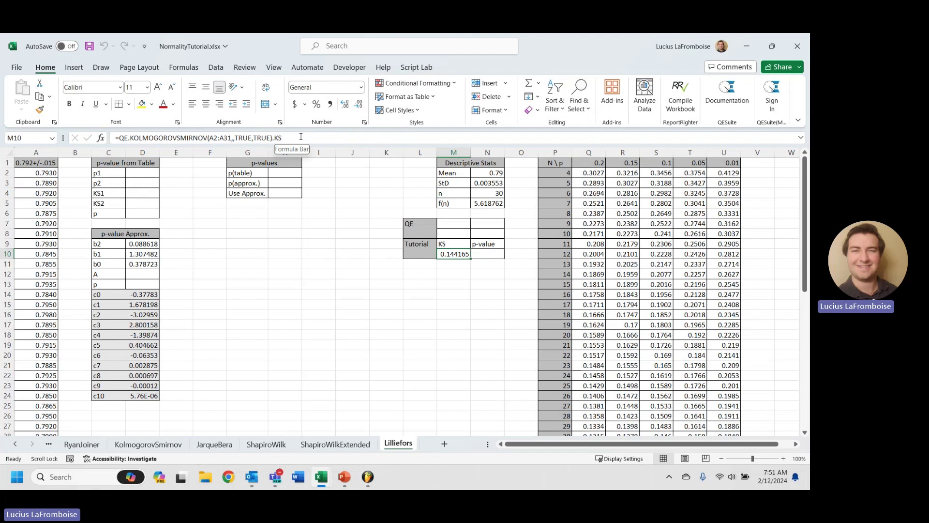
{"action": "left_click", "coordinate": [359, 192]}
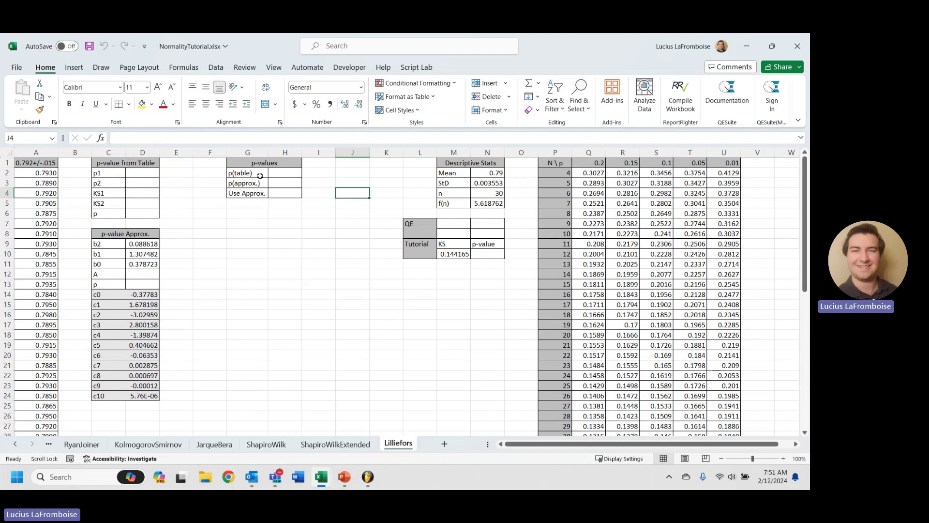
Step: Enter an INDEX formula in the KS(n) cell Q53 using array Q2:U48 and row number N4-3
{"action": "left_click", "coordinate": [129, 174]}
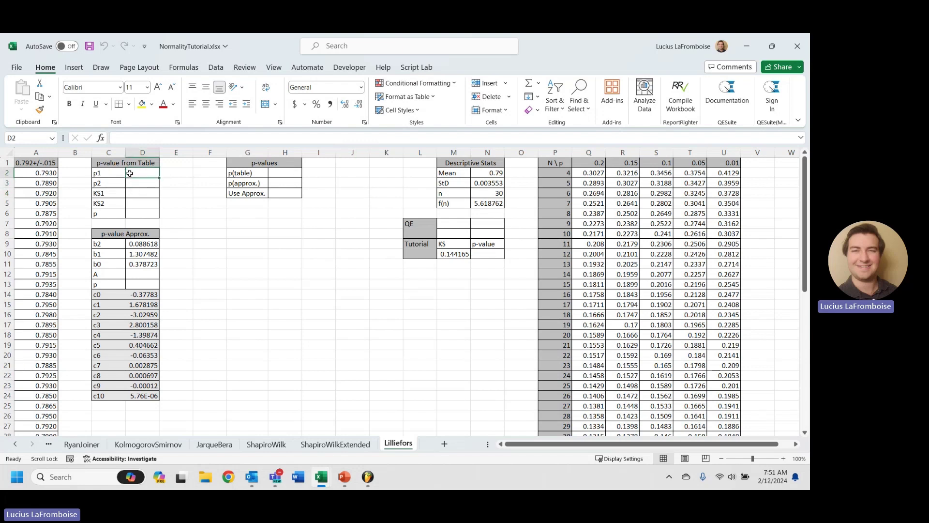
{"action": "scroll", "coordinate": [247, 199], "scroll_direction": "down", "scroll_amount": 10}
{"action": "left_click", "coordinate": [588, 385]}
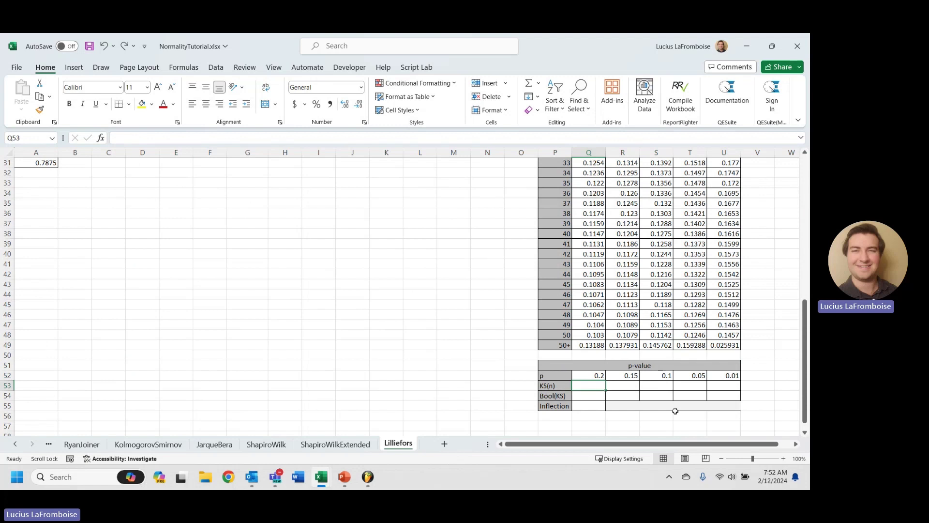
{"action": "type", "text": "=index"}
{"action": "key", "text": "Tab"}
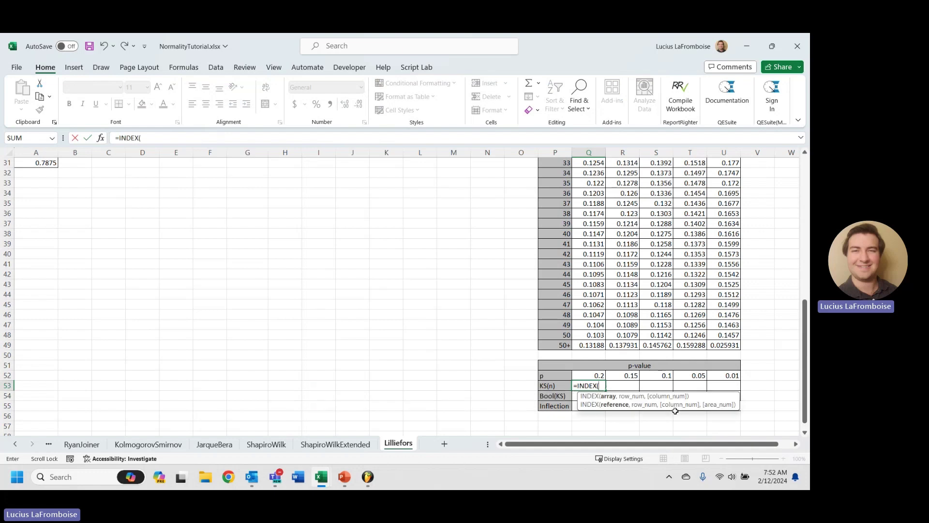
{"action": "scroll", "coordinate": [675, 410], "scroll_direction": "up", "scroll_amount": 10}
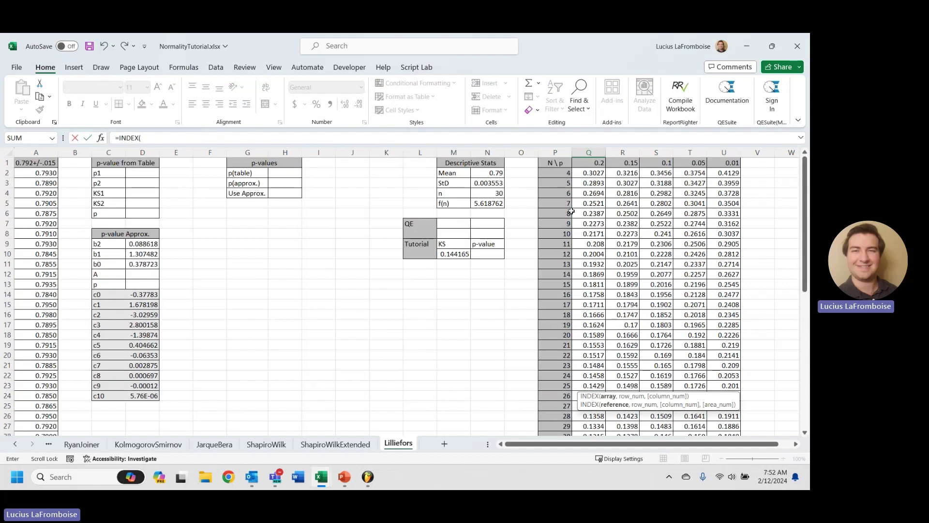
{"action": "left_click", "coordinate": [579, 173]}
{"action": "scroll", "coordinate": [731, 315], "scroll_direction": "down", "scroll_amount": 10}
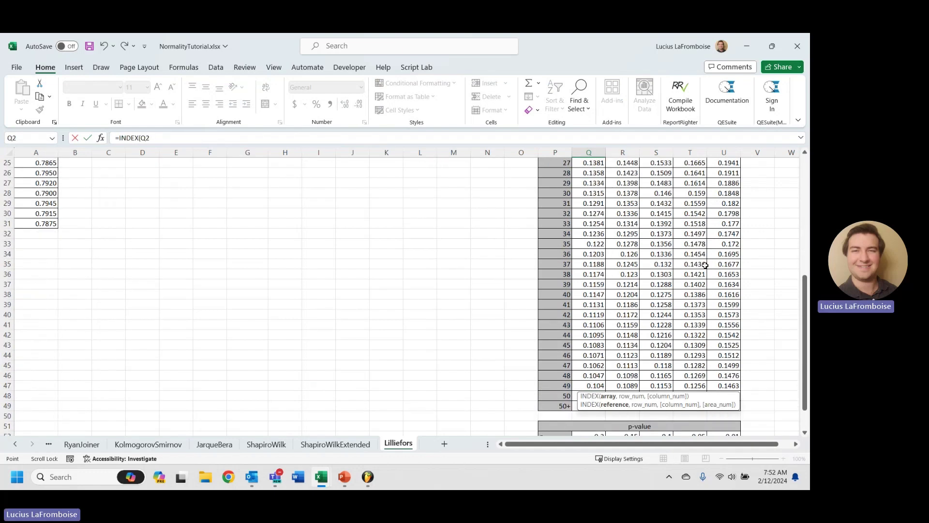
{"action": "left_click_drag", "start_coordinate": [731, 315], "coordinate": [726, 335]}
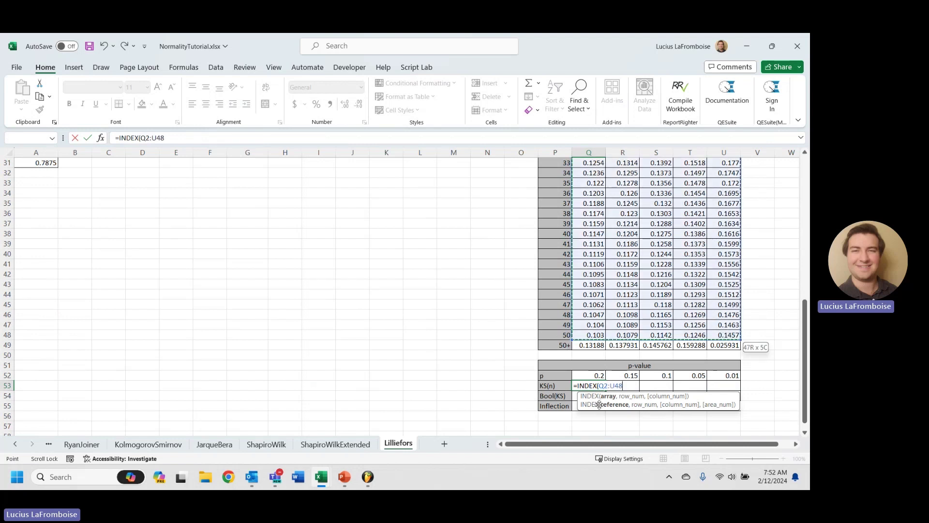
{"action": "type", "text": ","}
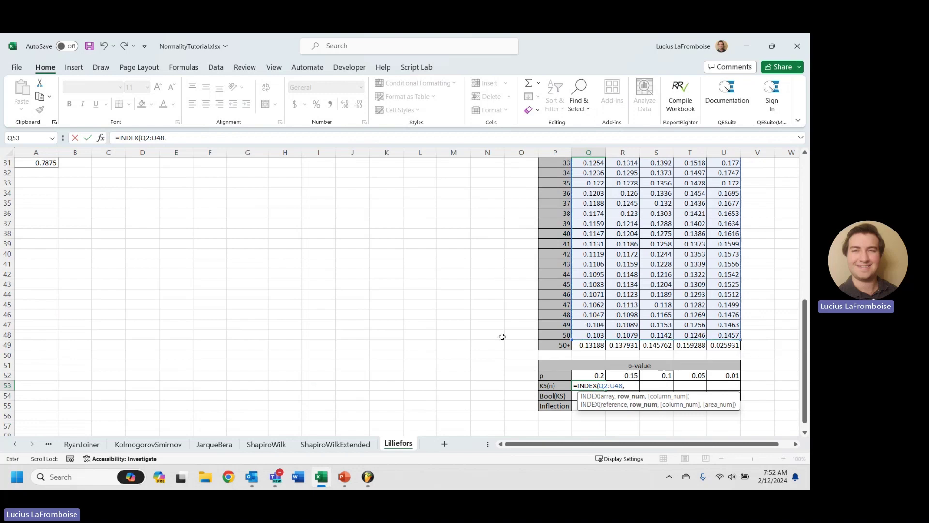
{"action": "scroll", "coordinate": [502, 336], "scroll_direction": "up", "scroll_amount": 5}
{"action": "scroll", "coordinate": [503, 336], "scroll_direction": "up", "scroll_amount": 5}
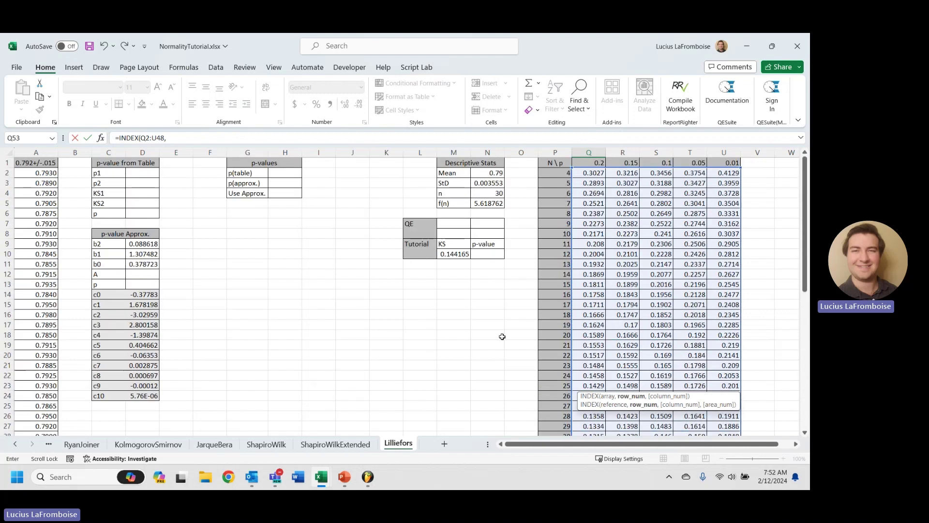
{"action": "left_click", "coordinate": [500, 194]}
{"action": "type", "text": "-3"}
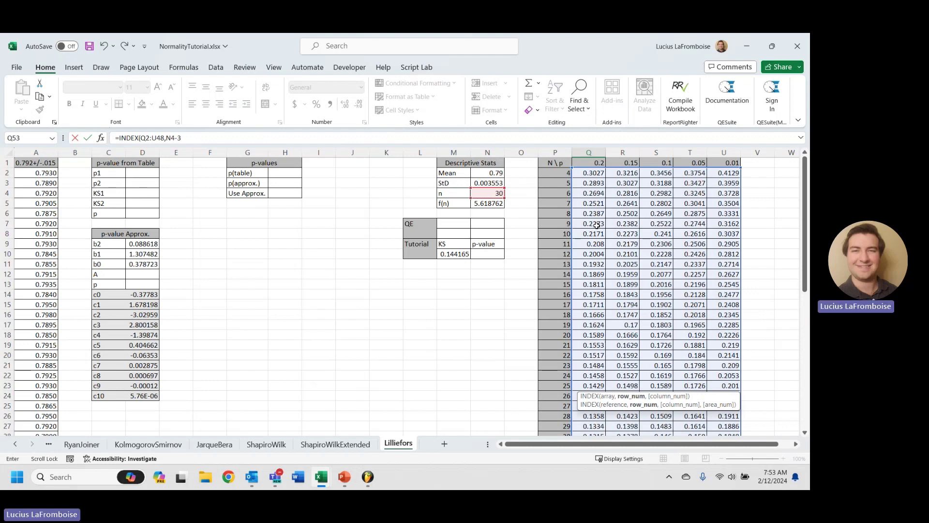
{"action": "scroll", "coordinate": [593, 246], "scroll_direction": "down", "scroll_amount": 12}
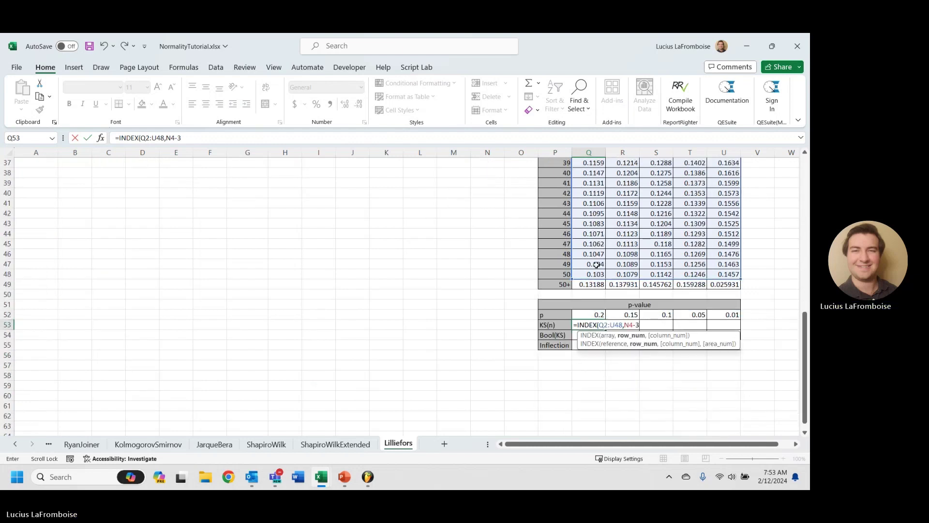
{"action": "key", "text": "Return"}
{"action": "scroll", "coordinate": [597, 264], "scroll_direction": "down", "scroll_amount": 1}
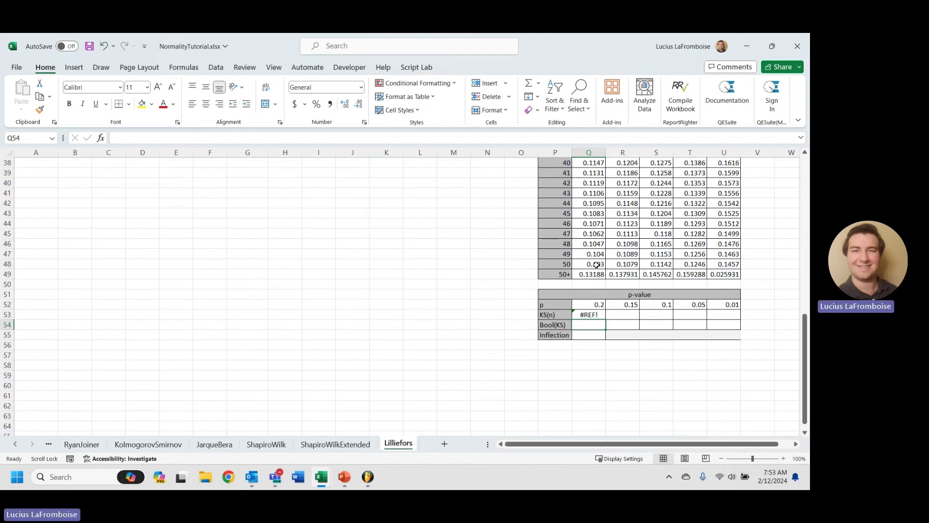
Step: Add an empty column argument to the Q53 formula so it reads =INDEX(Q2:U48,N4-3,) and returns the whole row
{"action": "left_click", "coordinate": [589, 315]}
{"action": "left_click", "coordinate": [184, 138]}
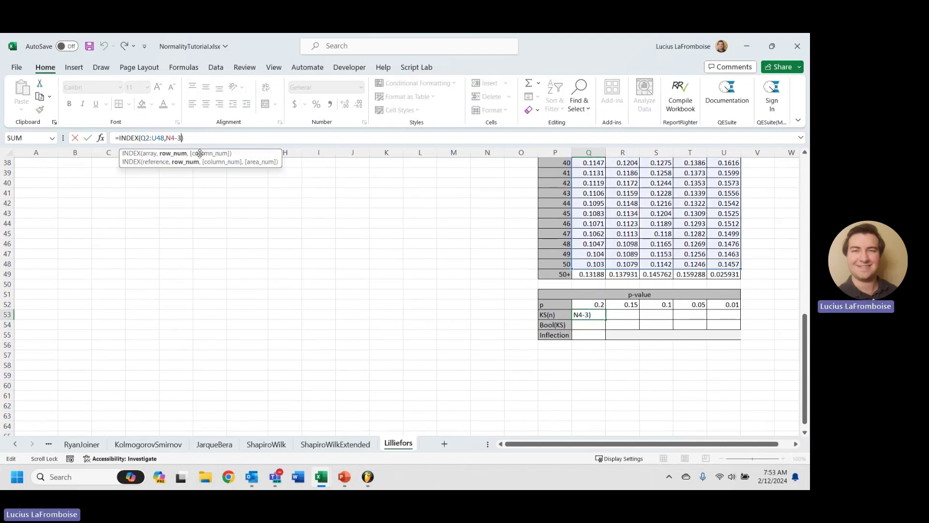
{"action": "key", "text": "Return"}
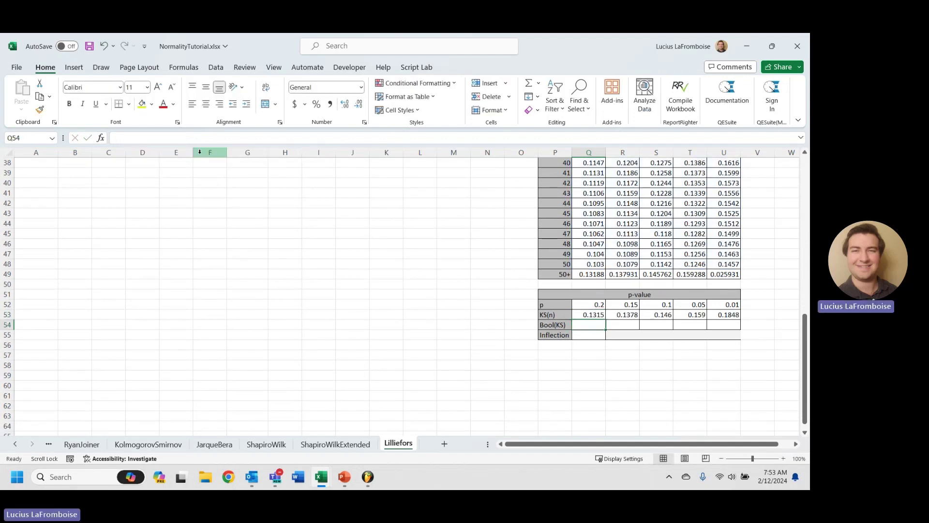
Step: Compare the KS(n) row in the p-value block with the table's critical values for sample size 30
{"action": "left_click", "coordinate": [603, 316]}
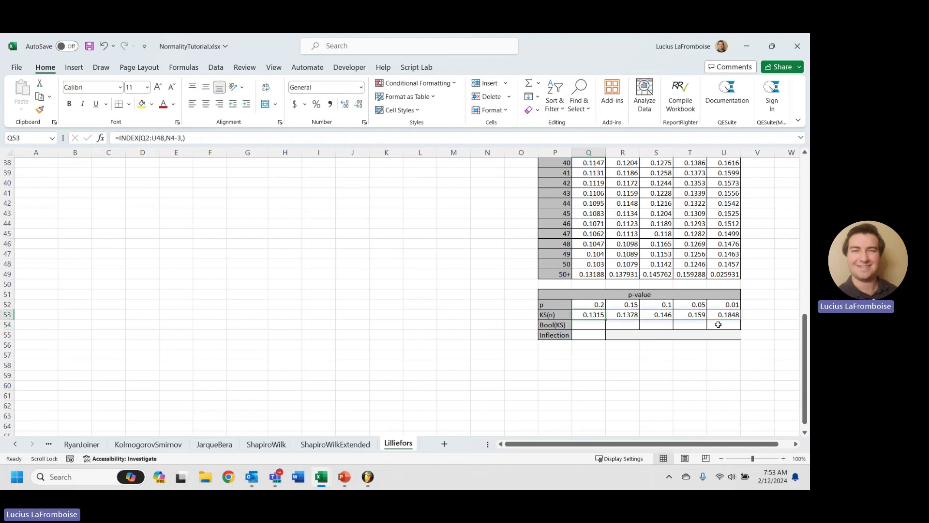
{"action": "left_click", "coordinate": [554, 315]}
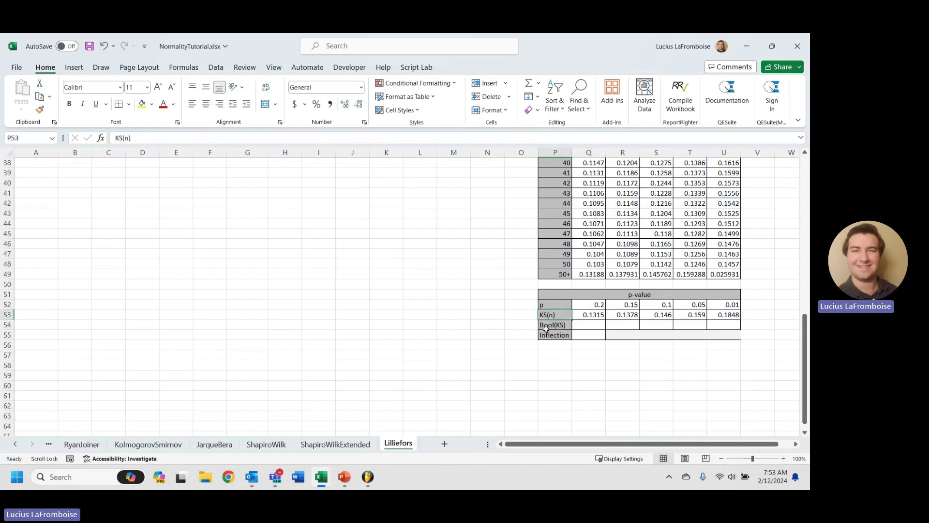
{"action": "scroll", "coordinate": [550, 327], "scroll_direction": "up", "scroll_amount": 4}
{"action": "scroll", "coordinate": [736, 358], "scroll_direction": "up", "scroll_amount": 4}
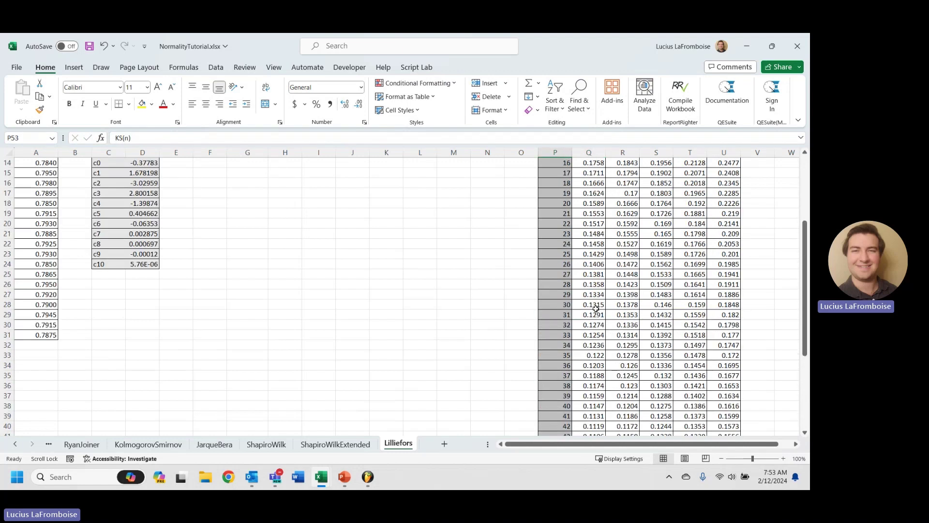
{"action": "scroll", "coordinate": [623, 307], "scroll_direction": "down", "scroll_amount": 7}
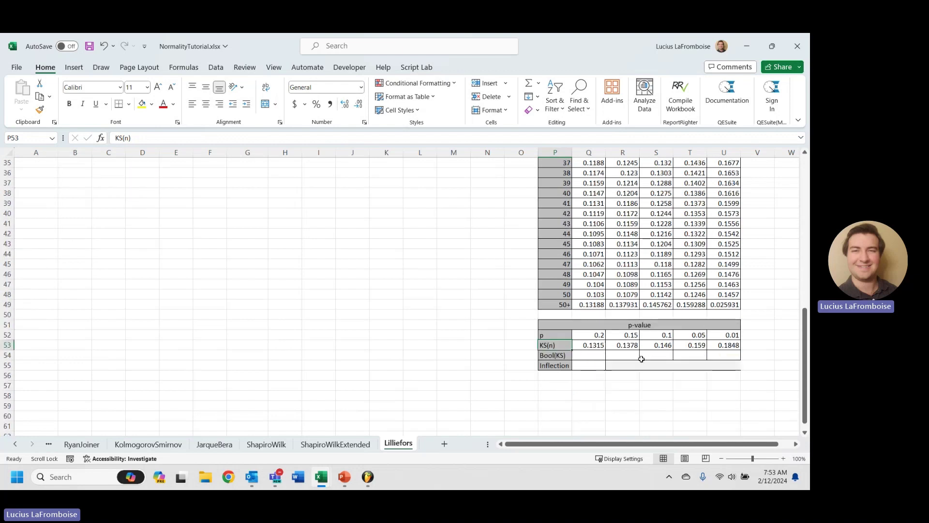
{"action": "scroll", "coordinate": [696, 361], "scroll_direction": "up", "scroll_amount": 4}
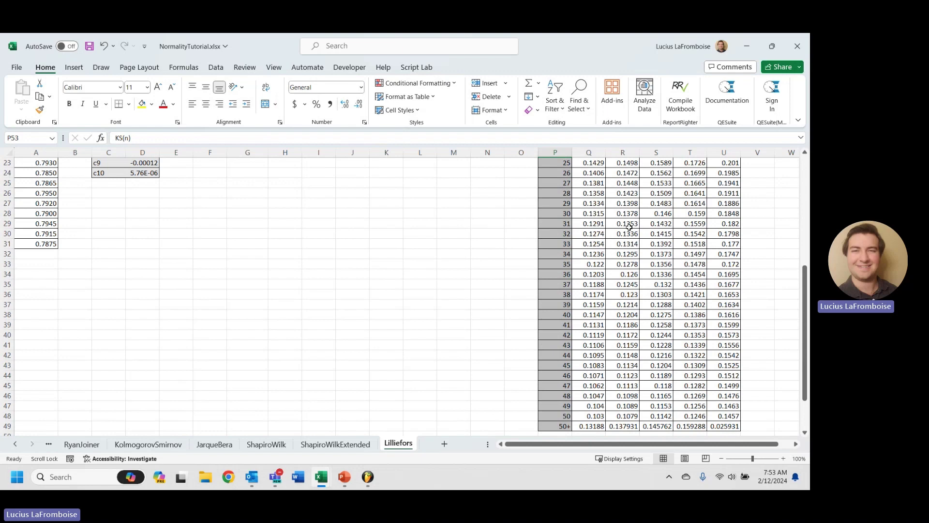
{"action": "scroll", "coordinate": [678, 227], "scroll_direction": "down", "scroll_amount": 6}
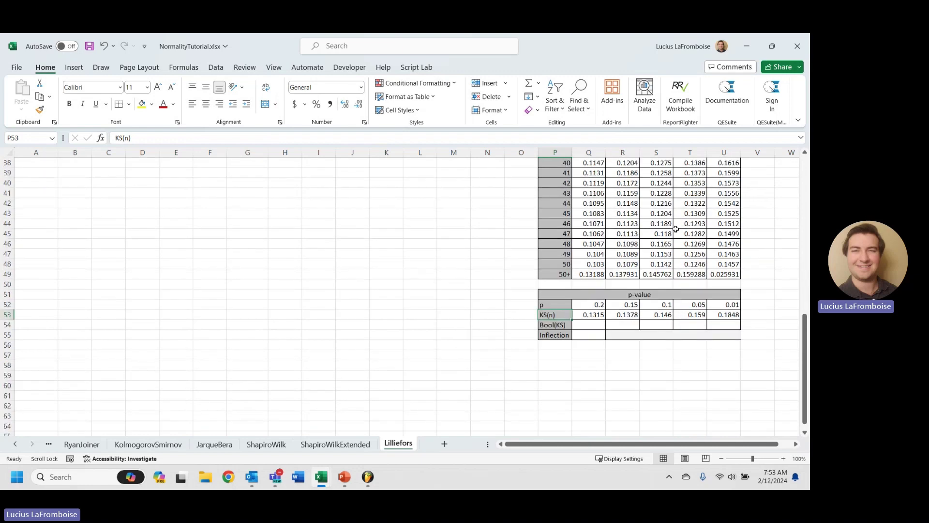
Step: Examine the 50+ row formula in Q49 against the rest of the critical value table
{"action": "left_click", "coordinate": [632, 298]}
{"action": "left_click", "coordinate": [585, 295]}
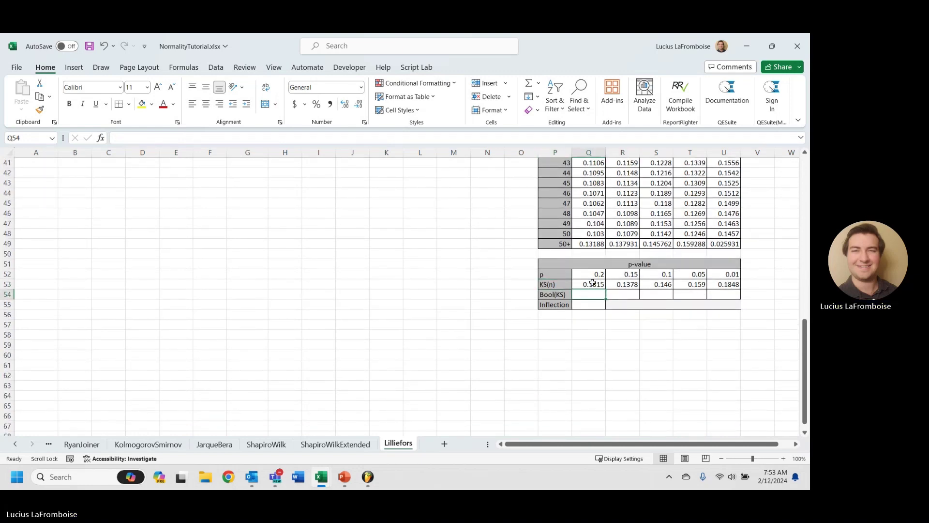
{"action": "left_click", "coordinate": [595, 285]}
{"action": "left_click", "coordinate": [580, 245]}
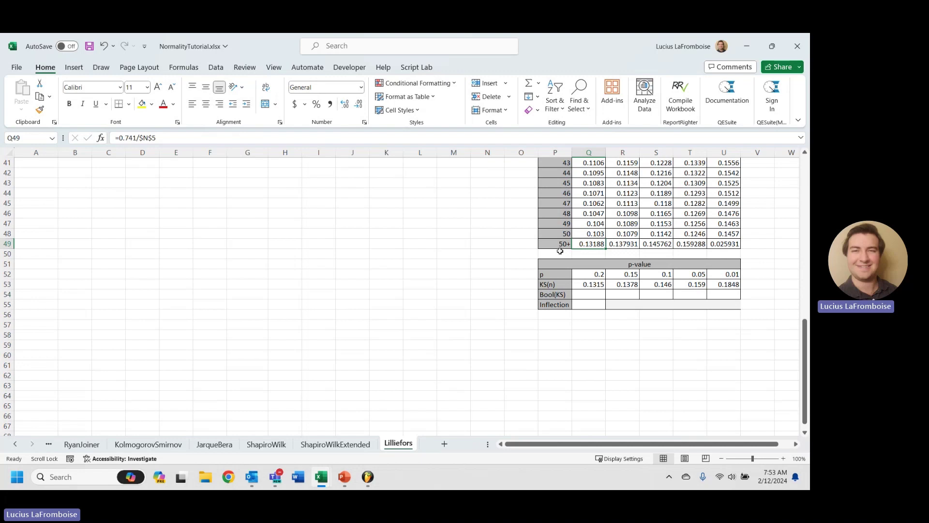
{"action": "scroll", "coordinate": [560, 251], "scroll_direction": "up", "scroll_amount": 13}
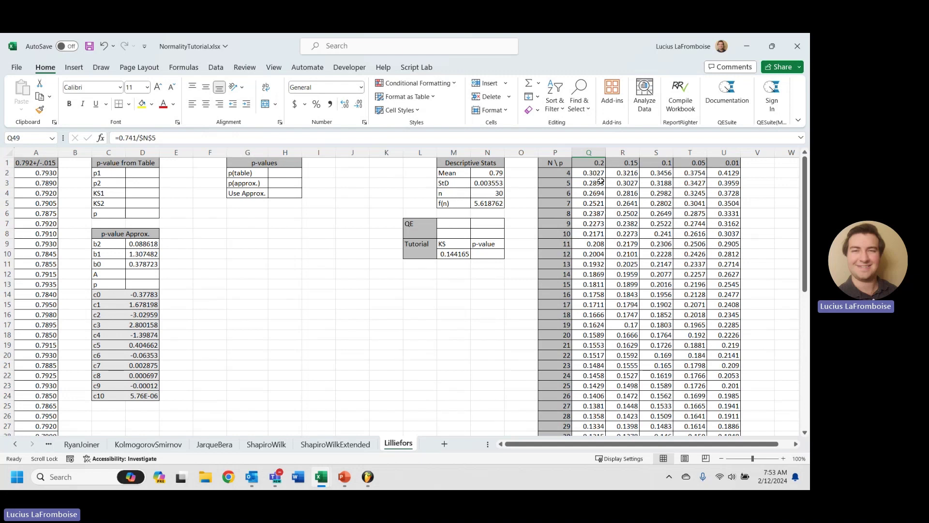
{"action": "scroll", "coordinate": [602, 182], "scroll_direction": "down", "scroll_amount": 8}
{"action": "scroll", "coordinate": [609, 187], "scroll_direction": "down", "scroll_amount": 2}
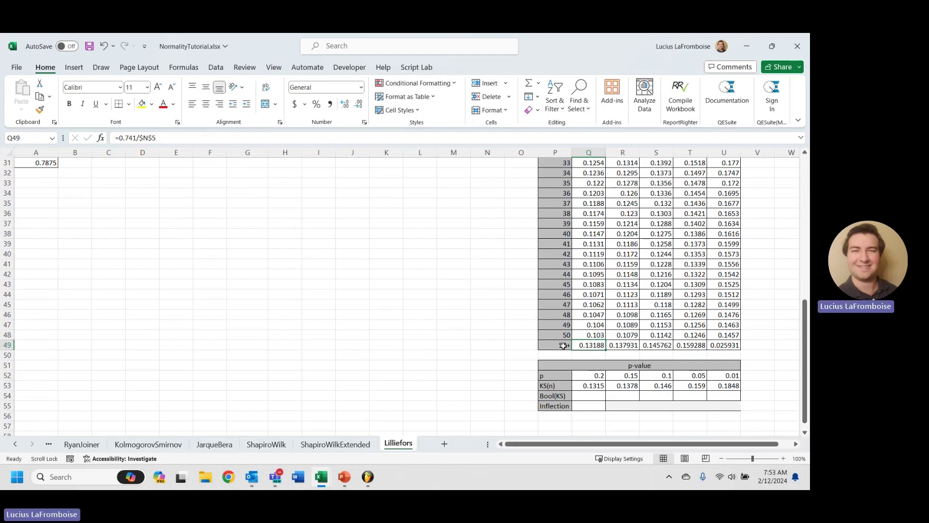
Step: Examine the approximation formulas across the 50+ row of the critical value table, from Q49 to U49
{"action": "left_click", "coordinate": [616, 346]}
{"action": "left_click", "coordinate": [602, 346]}
{"action": "left_click", "coordinate": [627, 344]}
{"action": "left_click", "coordinate": [662, 345]}
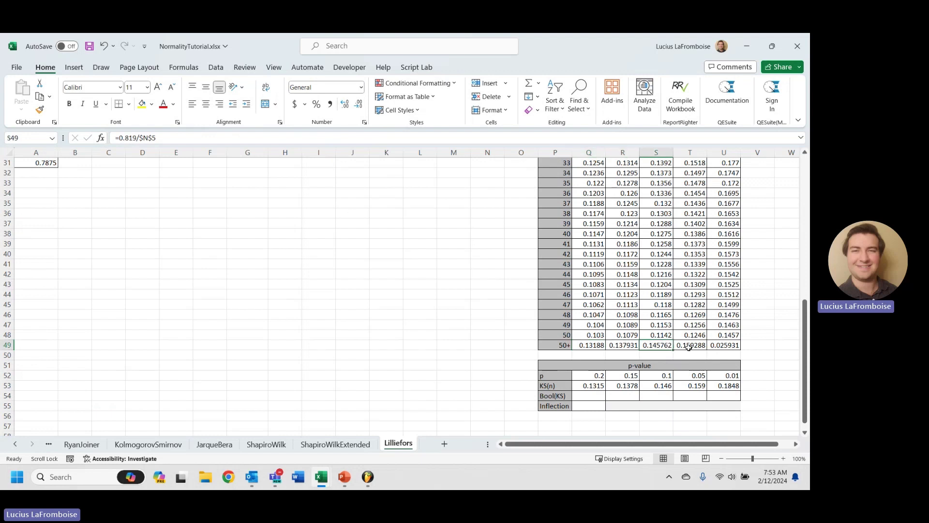
{"action": "left_click", "coordinate": [689, 346]}
{"action": "left_click", "coordinate": [718, 346]}
{"action": "left_click", "coordinate": [601, 346]}
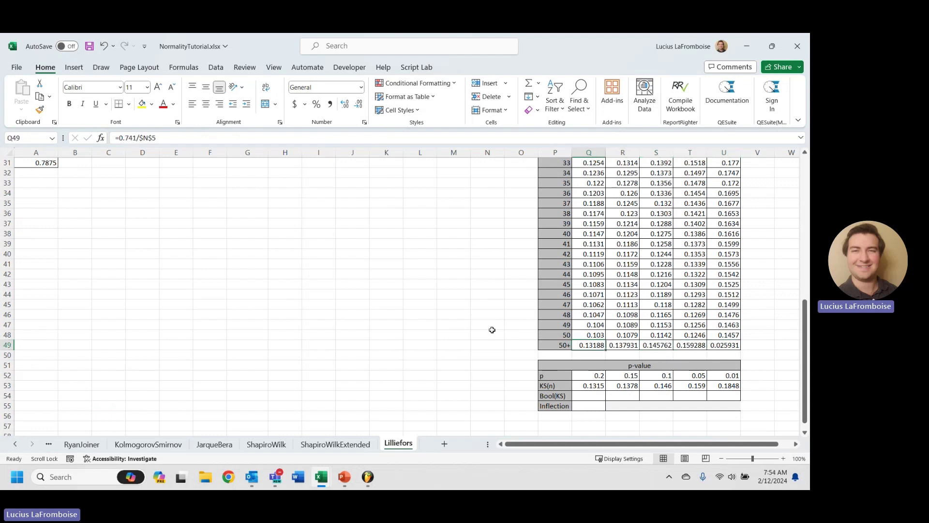
Step: Wrap the INDEX formula in KS(n) cell Q53 in an IF with the condition N4>50, leaving the true value empty
{"action": "left_click", "coordinate": [598, 385]}
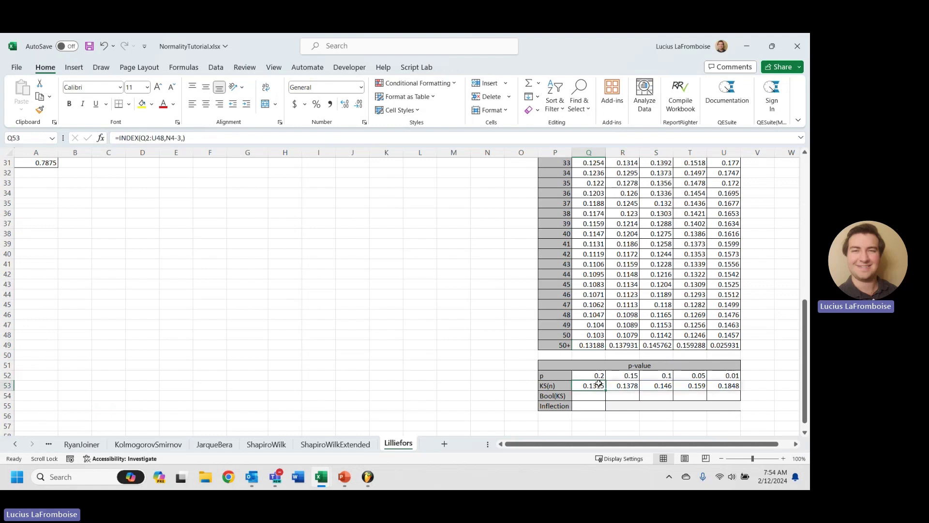
{"action": "left_click", "coordinate": [133, 140]}
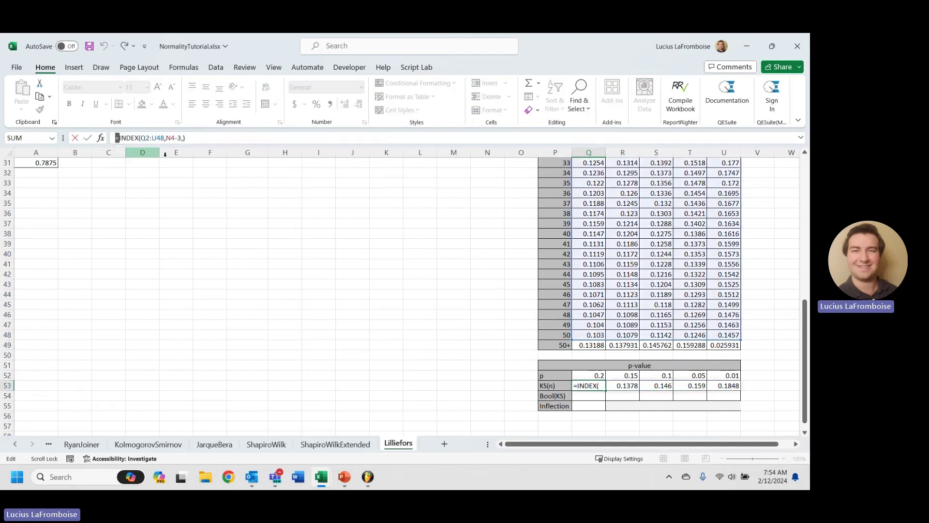
{"action": "type", "text": "IF("}
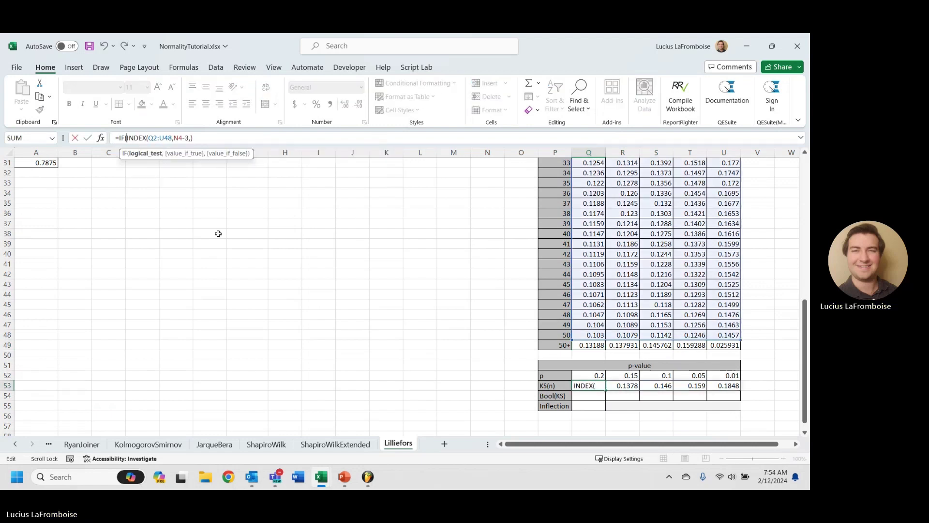
{"action": "scroll", "coordinate": [212, 251], "scroll_direction": "up", "scroll_amount": 10}
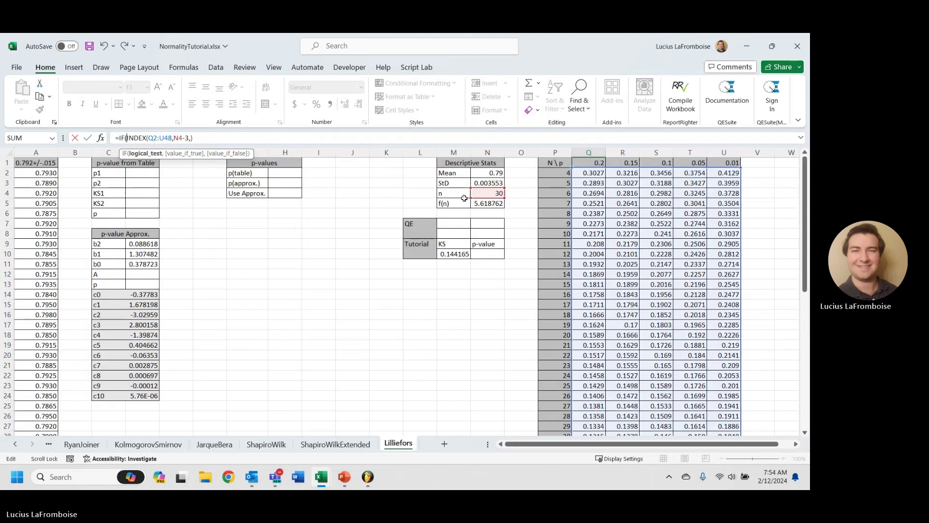
{"action": "left_click", "coordinate": [479, 194]}
{"action": "type", "text": ">50"}
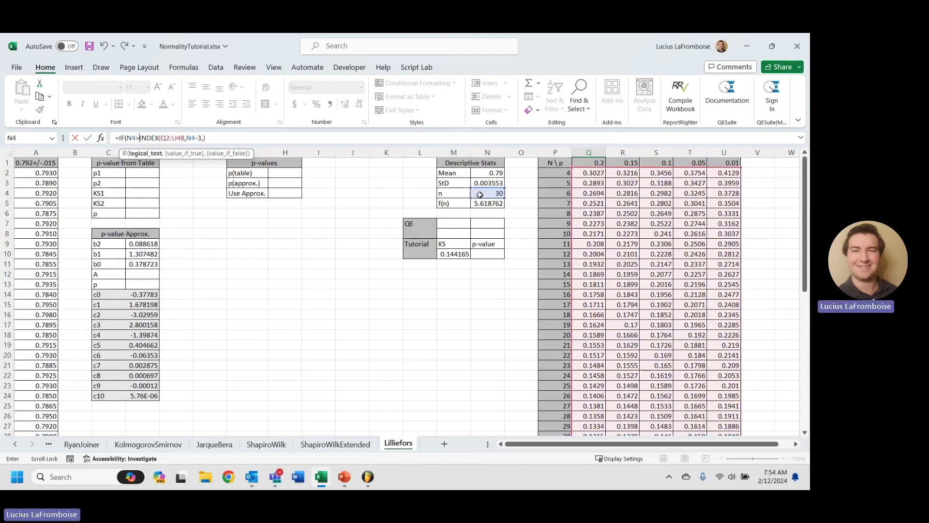
{"action": "type", "text": ",,"}
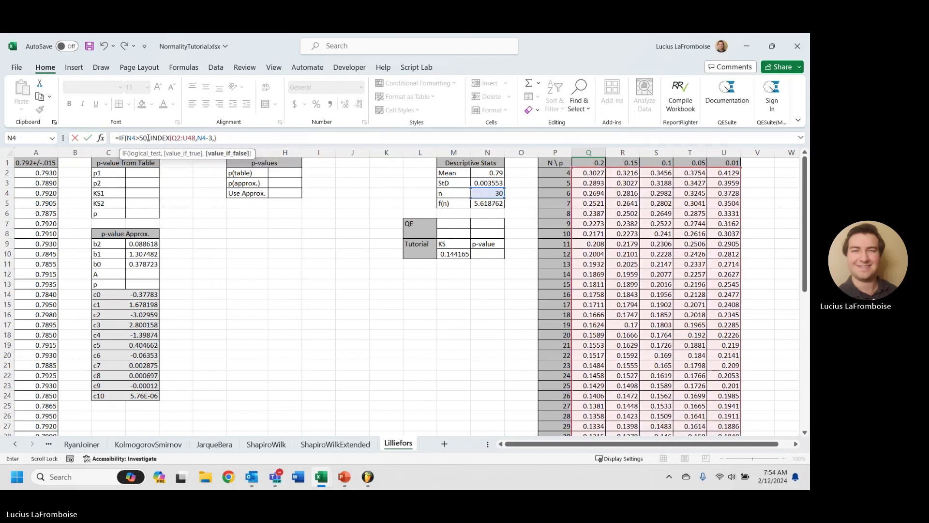
Step: Set Q49:U49 as the IF's true value so Q53 reads =IF(N4>50,Q49:U49,INDEX(Q2:U48,N4-3,))
{"action": "key", "text": "F2"}
{"action": "key", "text": "Left"}
{"action": "key", "text": "Left"}
{"action": "key", "text": "Left"}
{"action": "key", "text": "Left"}
{"action": "key", "text": "Left"}
{"action": "key", "text": "Left"}
{"action": "key", "text": "Left"}
{"action": "key", "text": "Left"}
{"action": "key", "text": "Left"}
{"action": "key", "text": "Left"}
{"action": "key", "text": "Left"}
{"action": "key", "text": "Left"}
{"action": "key", "text": "Left"}
{"action": "key", "text": "Left"}
{"action": "key", "text": "Left"}
{"action": "key", "text": "Left"}
{"action": "key", "text": "Left"}
{"action": "key", "text": "Left"}
{"action": "key", "text": "Left"}
{"action": "key", "text": "Left"}
{"action": "scroll", "coordinate": [499, 234], "scroll_direction": "down", "scroll_amount": 12}
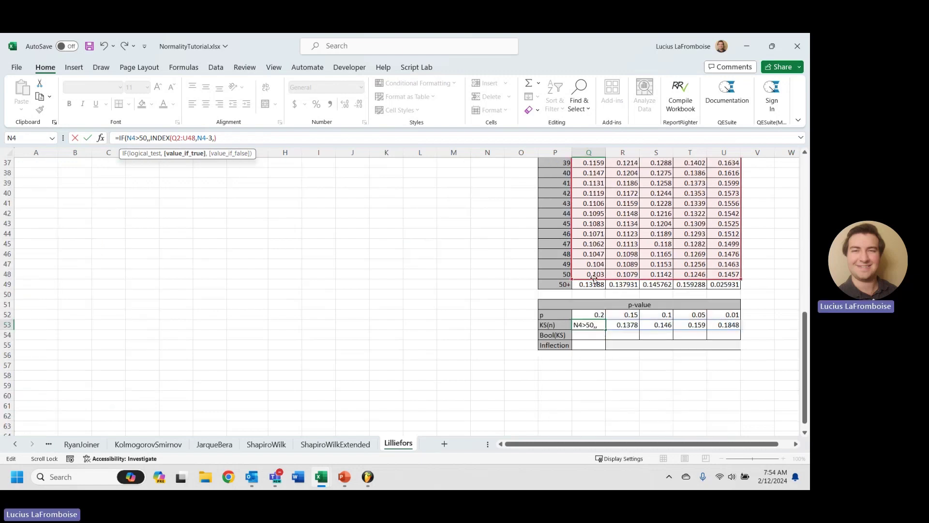
{"action": "left_click_drag", "start_coordinate": [588, 275], "coordinate": [723, 283]}
{"action": "left_click", "coordinate": [263, 138]}
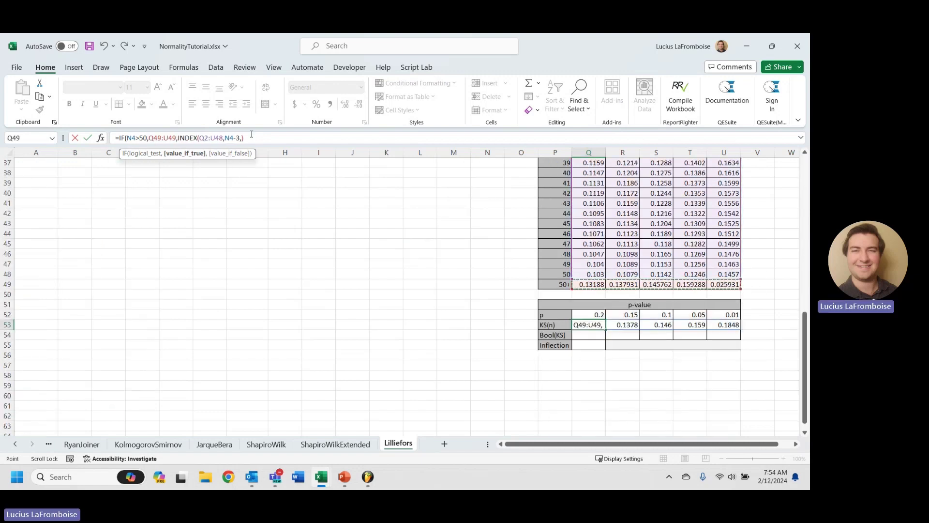
{"action": "type", "text": ")"}
{"action": "key", "text": "Return"}
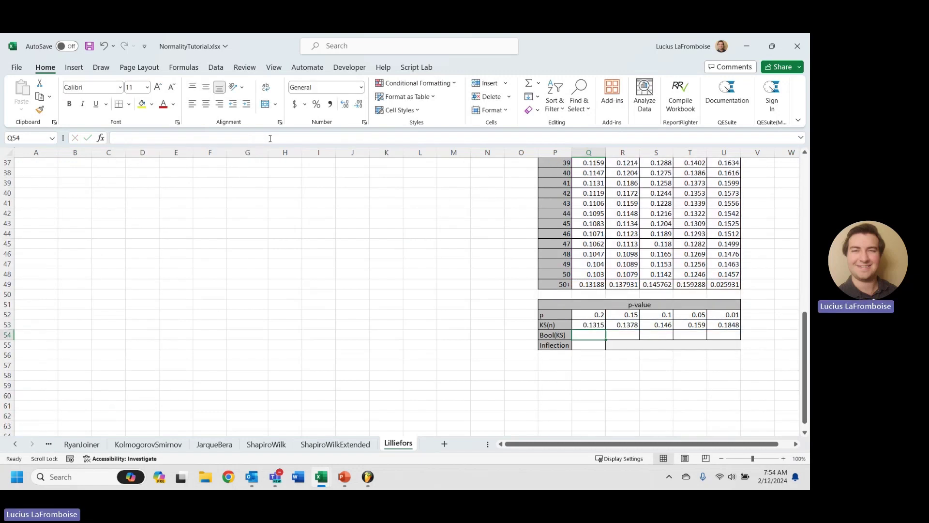
Step: Start the Bool(KS) formula in Q54 as =Q53>M10, comparing the critical value with the tutorial KS statistic
{"action": "scroll", "coordinate": [532, 321], "scroll_direction": "up", "scroll_amount": 12}
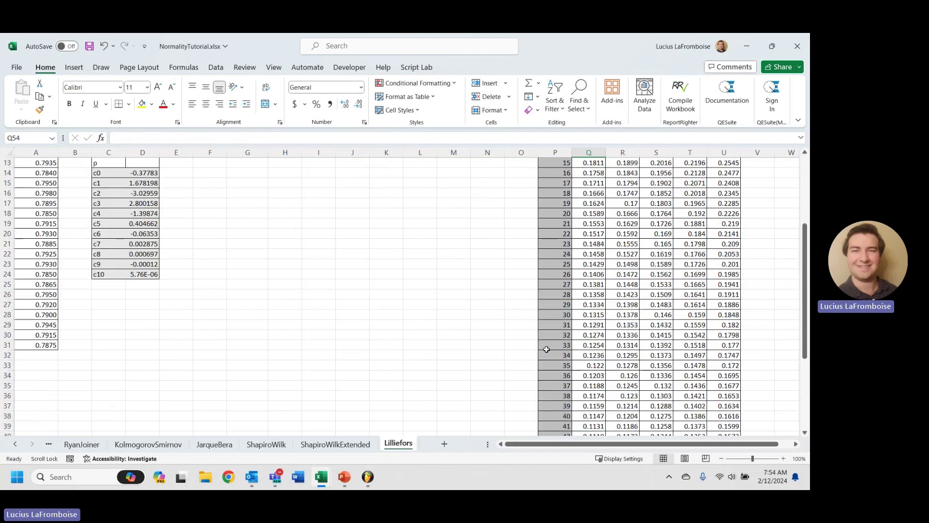
{"action": "scroll", "coordinate": [542, 222], "scroll_direction": "down", "scroll_amount": 18}
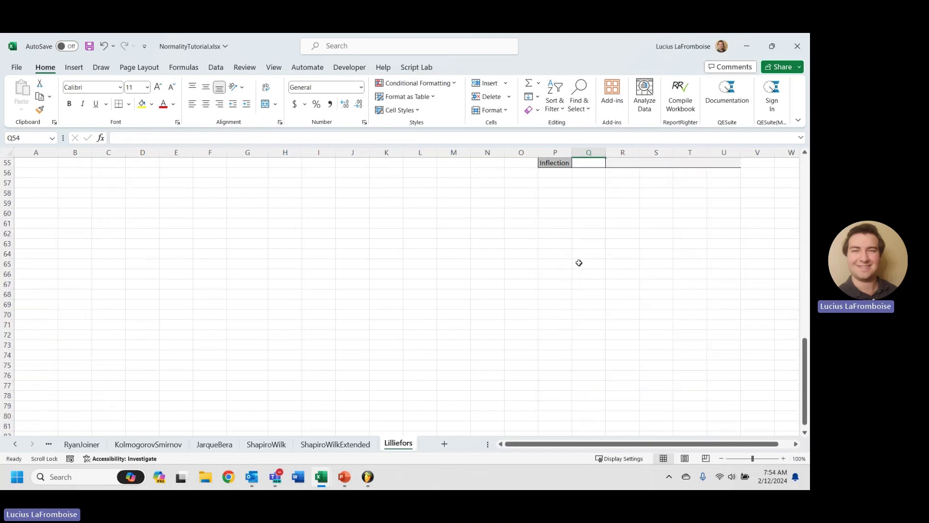
{"action": "scroll", "coordinate": [579, 261], "scroll_direction": "up", "scroll_amount": 2}
{"action": "scroll", "coordinate": [608, 227], "scroll_direction": "up", "scroll_amount": 2}
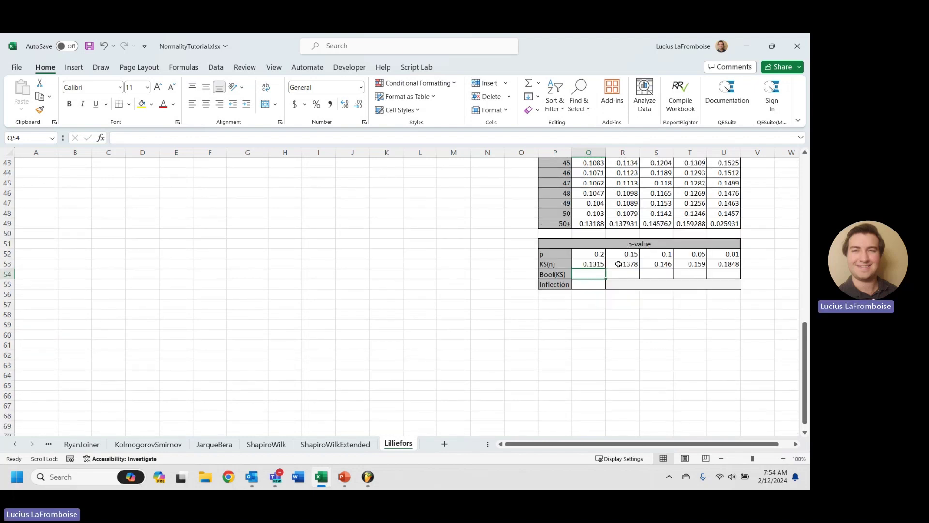
{"action": "scroll", "coordinate": [646, 322], "scroll_direction": "up", "scroll_amount": 3}
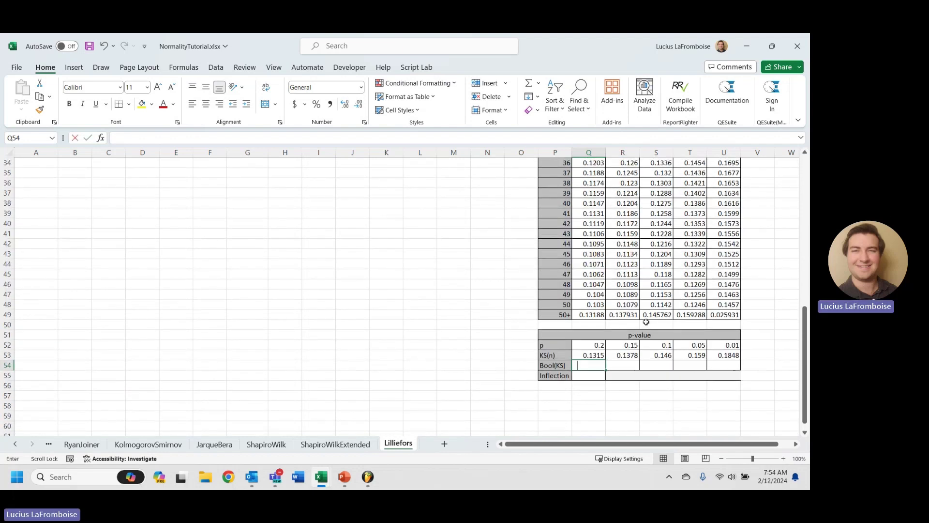
{"action": "type", "text": "="}
{"action": "left_click", "coordinate": [593, 355]}
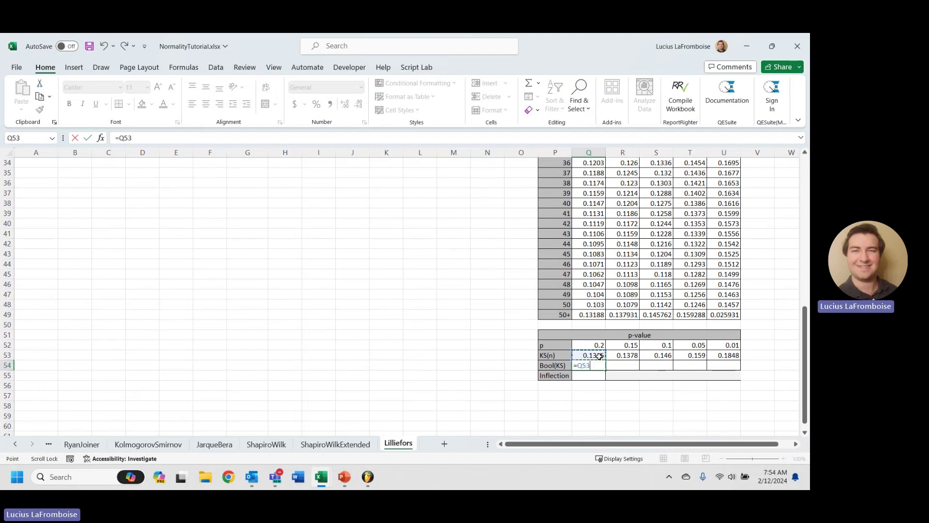
{"action": "type", "text": ">"}
{"action": "scroll", "coordinate": [421, 318], "scroll_direction": "up", "scroll_amount": 11}
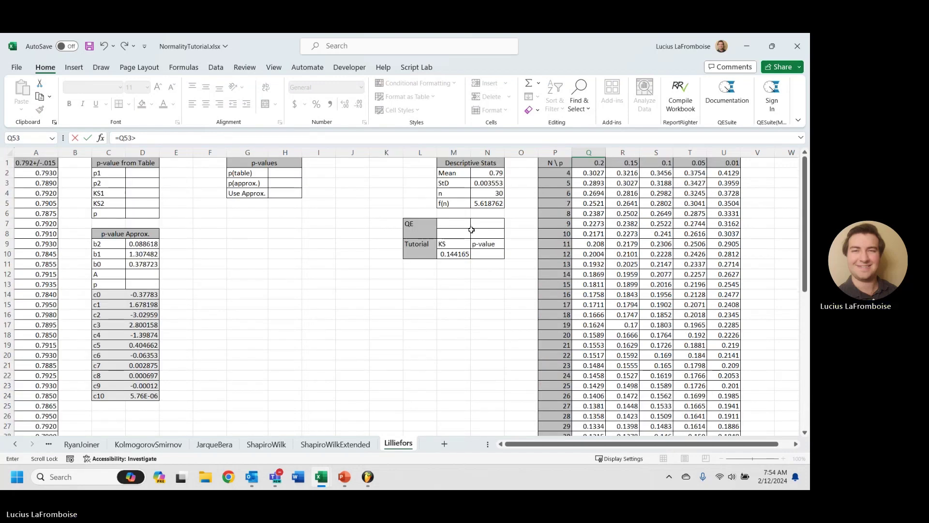
{"action": "left_click", "coordinate": [454, 254]}
{"action": "scroll", "coordinate": [621, 277], "scroll_direction": "down", "scroll_amount": 13}
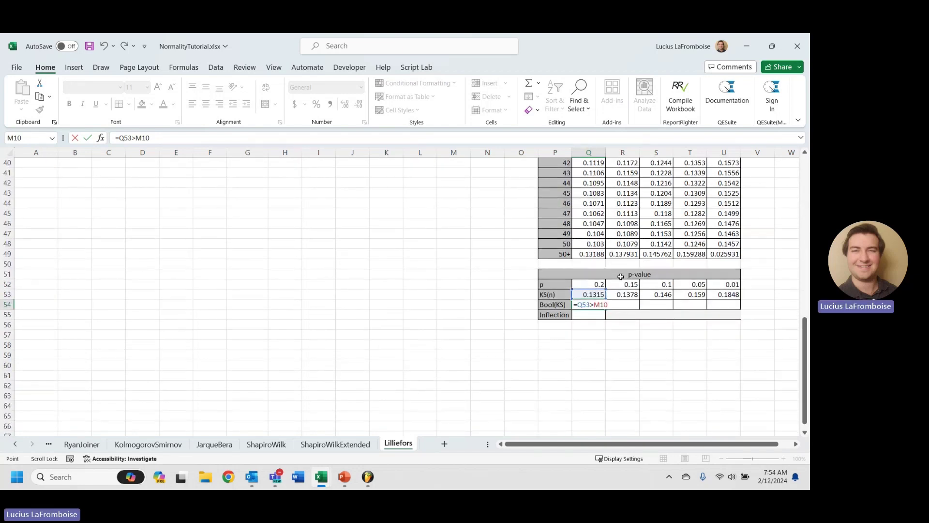
Step: Change the Q54 comparison to less than and enter it as =Q53<M10
{"action": "key", "text": "BackSpace"}
{"action": "key", "text": "BackSpace"}
{"action": "key", "text": "BackSpace"}
{"action": "key", "text": "BackSpace"}
{"action": "scroll", "coordinate": [481, 312], "scroll_direction": "up", "scroll_amount": 13}
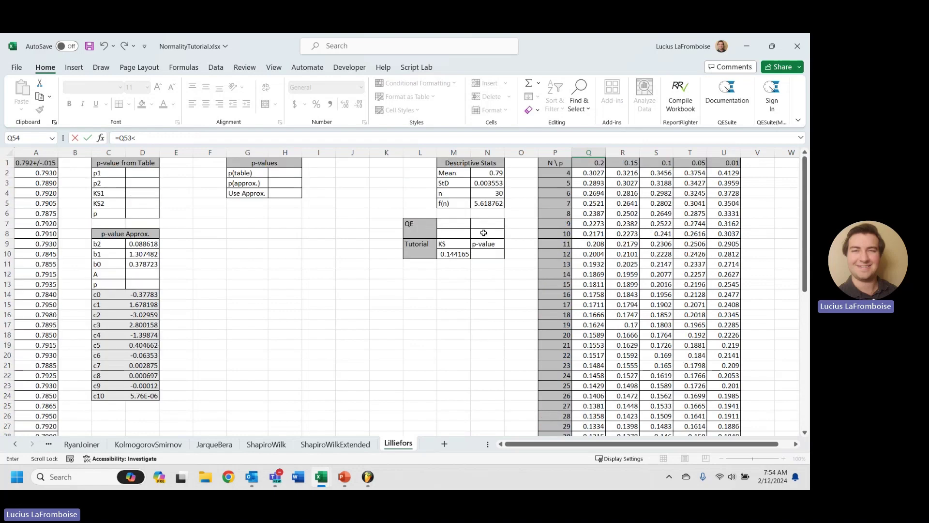
{"action": "left_click", "coordinate": [454, 254]}
{"action": "key", "text": "Return"}
Step: Make the M10 reference in Q54 absolute as $M$10 and fill the formula across the Bool(KS) row to U54
{"action": "scroll", "coordinate": [454, 254], "scroll_direction": "down", "scroll_amount": 2}
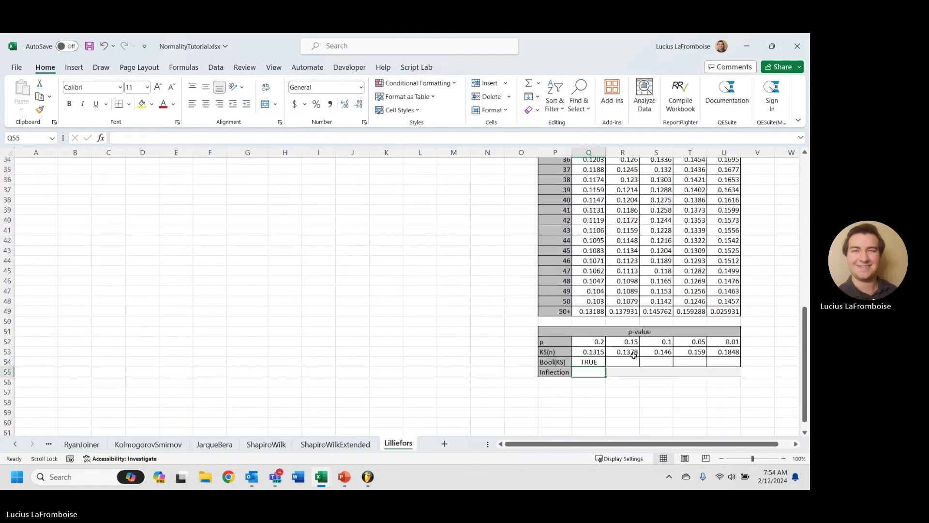
{"action": "key", "text": "Up"}
{"action": "left_click", "coordinate": [140, 137]}
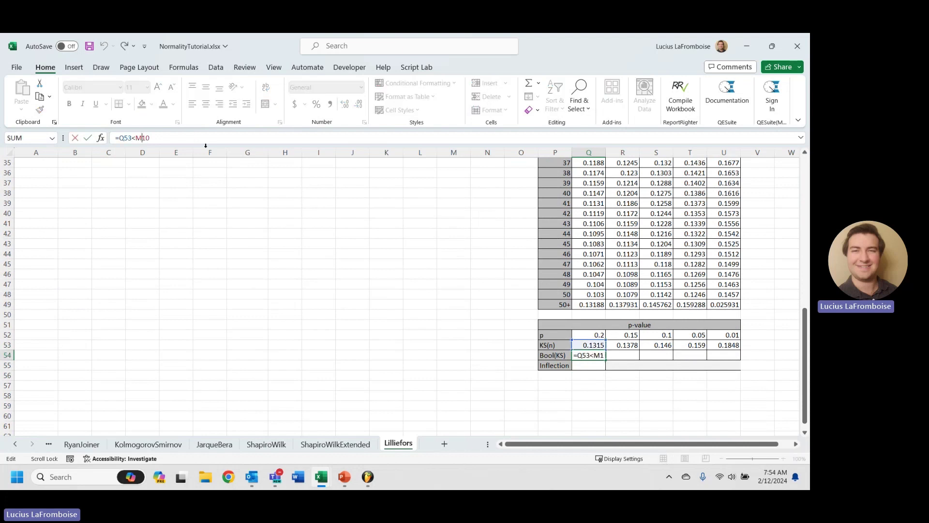
{"action": "key", "text": "F4"}
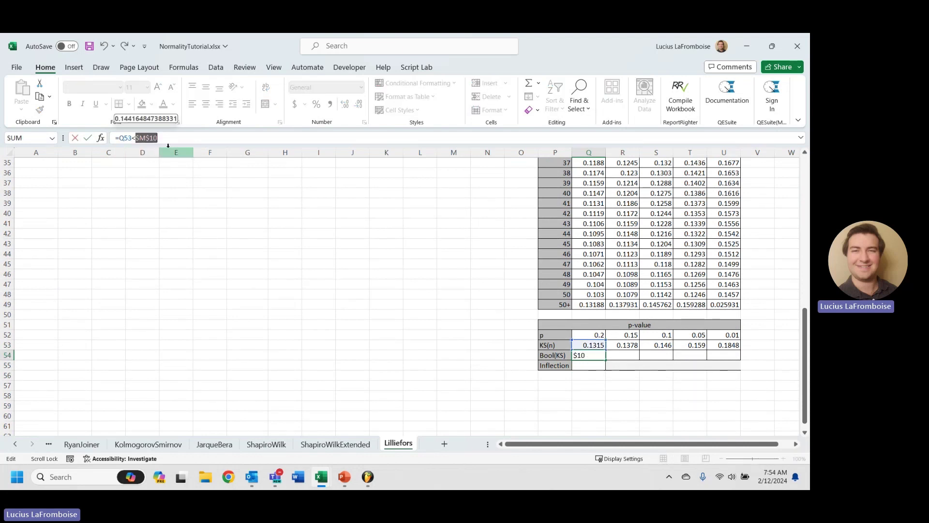
{"action": "key", "text": "Return"}
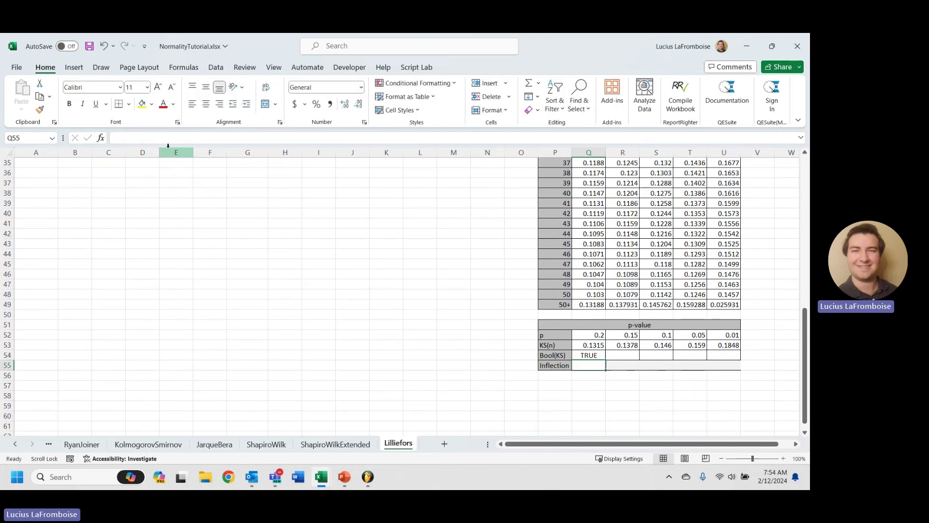
{"action": "left_click", "coordinate": [599, 356]}
{"action": "left_click_drag", "start_coordinate": [604, 360], "coordinate": [726, 358]}
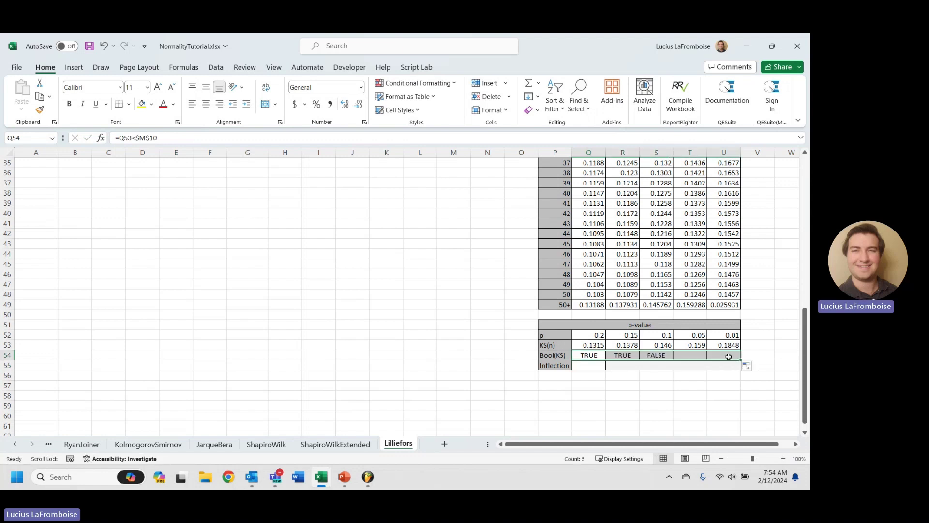
{"action": "left_click", "coordinate": [663, 397]}
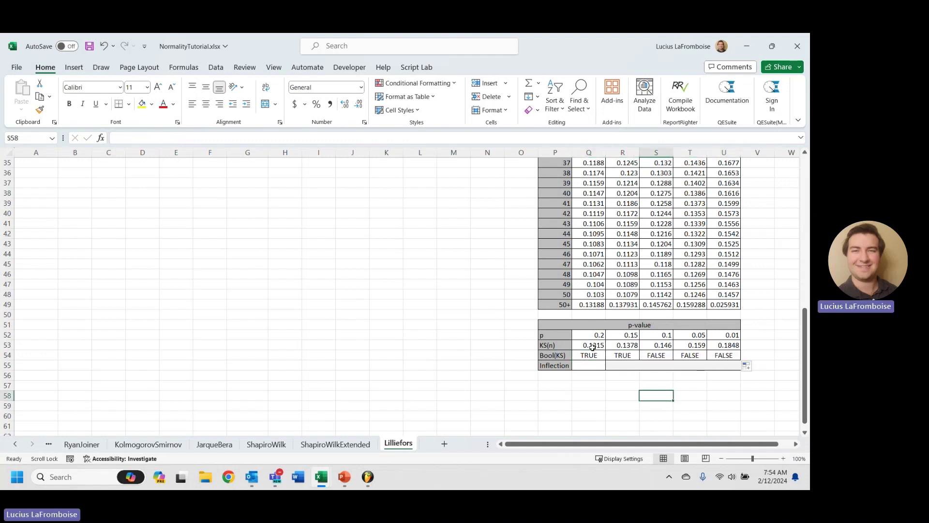
Step: Compare the KS(n) critical values with the Bool(KS) results to locate where they switch
{"action": "left_click_drag", "start_coordinate": [597, 346], "coordinate": [736, 357]}
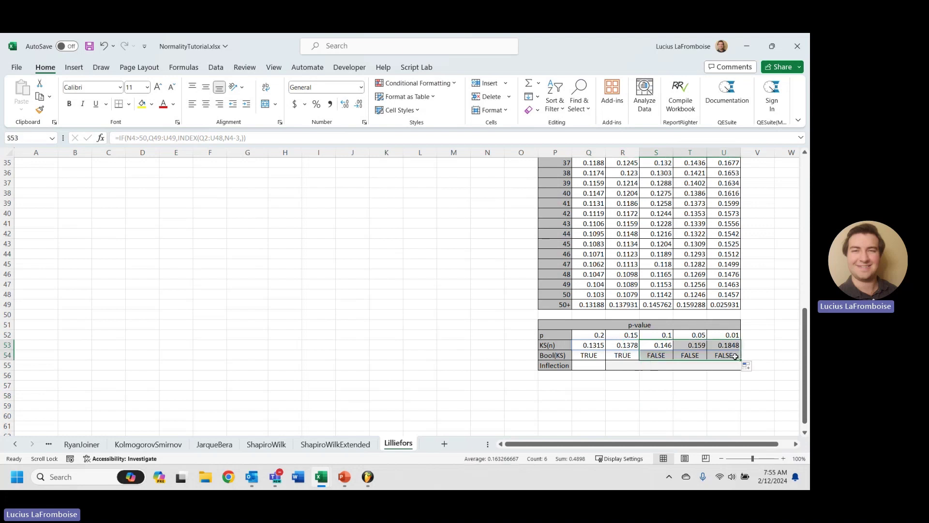
{"action": "left_click", "coordinate": [626, 346]}
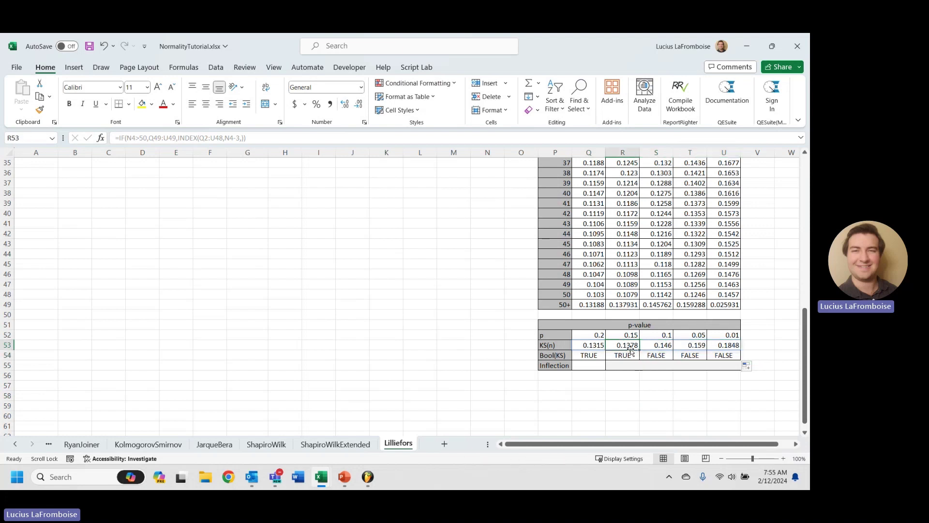
{"action": "left_click", "coordinate": [654, 345]}
Step: Enter =COUNTIF(Q54:U54,TRUE) in the Inflection cell Q55
{"action": "left_click", "coordinate": [596, 363]}
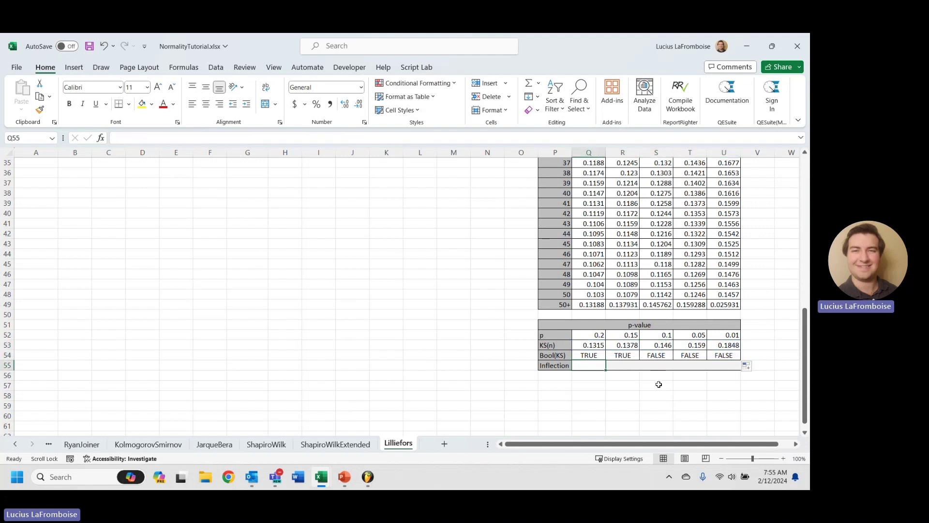
{"action": "type", "text": "=countif"}
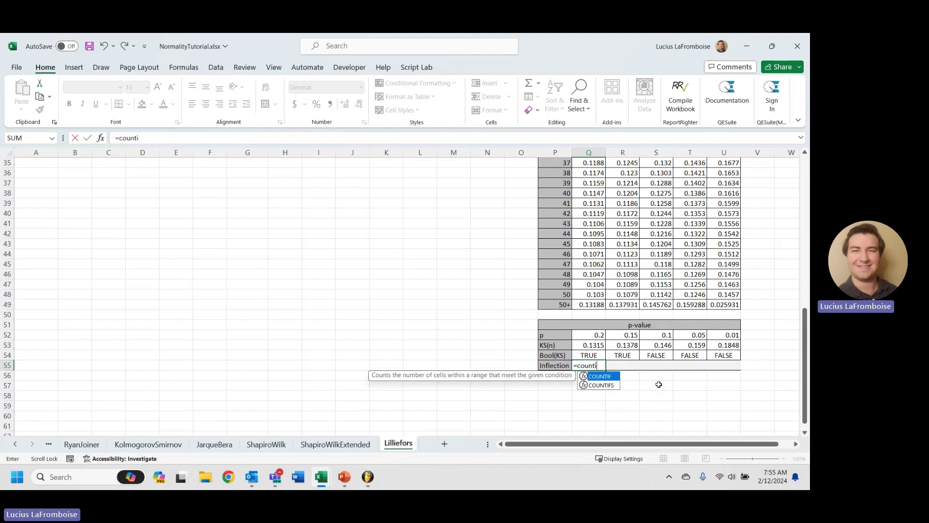
{"action": "key", "text": "Tab"}
{"action": "left_click_drag", "start_coordinate": [592, 353], "coordinate": [725, 359]}
{"action": "type", "text": ",TR"}
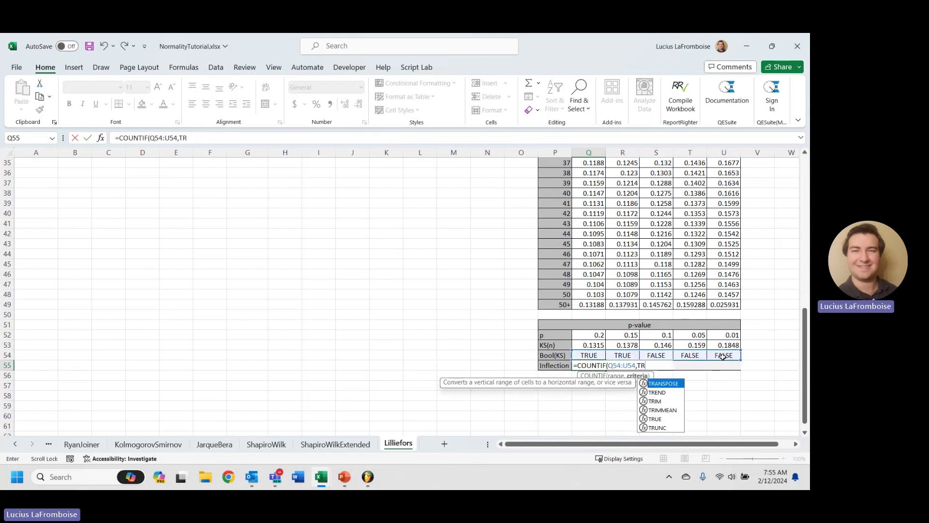
{"action": "type", "text": "UE)"}
{"action": "key", "text": "Return"}
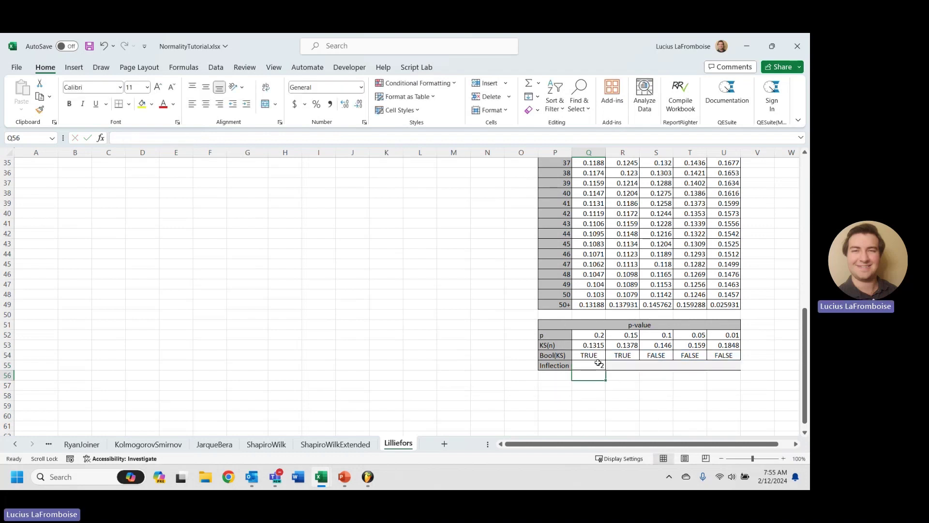
Step: Enter =INDEX(Q52:U52,1,Q55) in the p1 cell D2 of the p-value from Table block
{"action": "scroll", "coordinate": [301, 321], "scroll_direction": "up", "scroll_amount": 12}
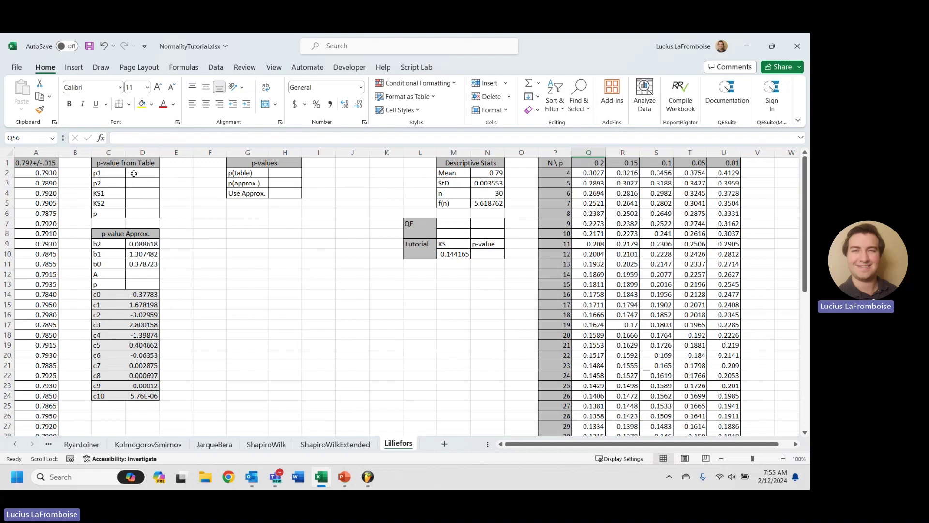
{"action": "left_click", "coordinate": [134, 173]}
{"action": "type", "text": "="}
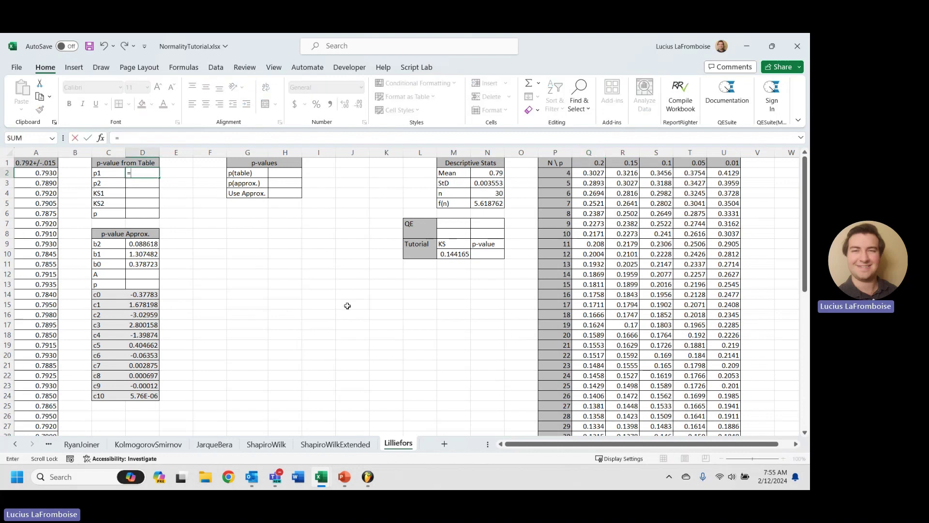
{"action": "type", "text": "index("}
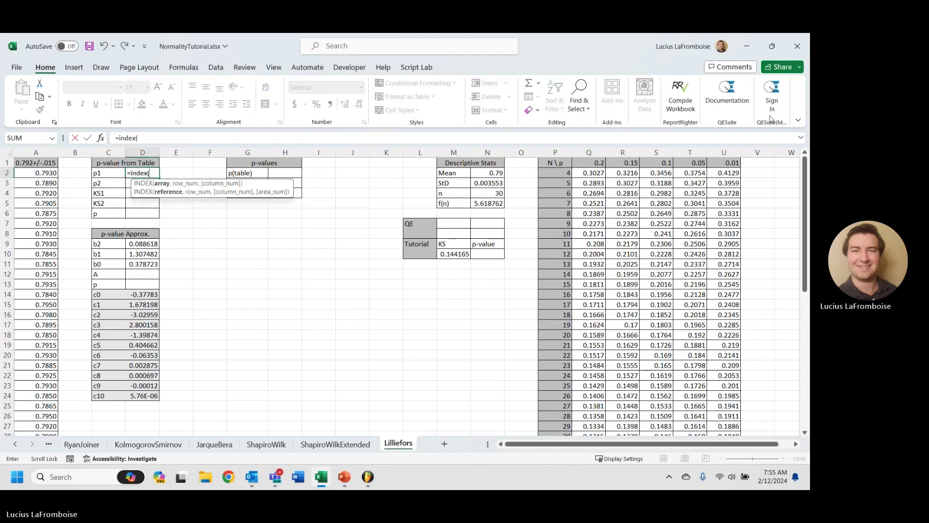
{"action": "scroll", "coordinate": [590, 290], "scroll_direction": "down", "scroll_amount": 13}
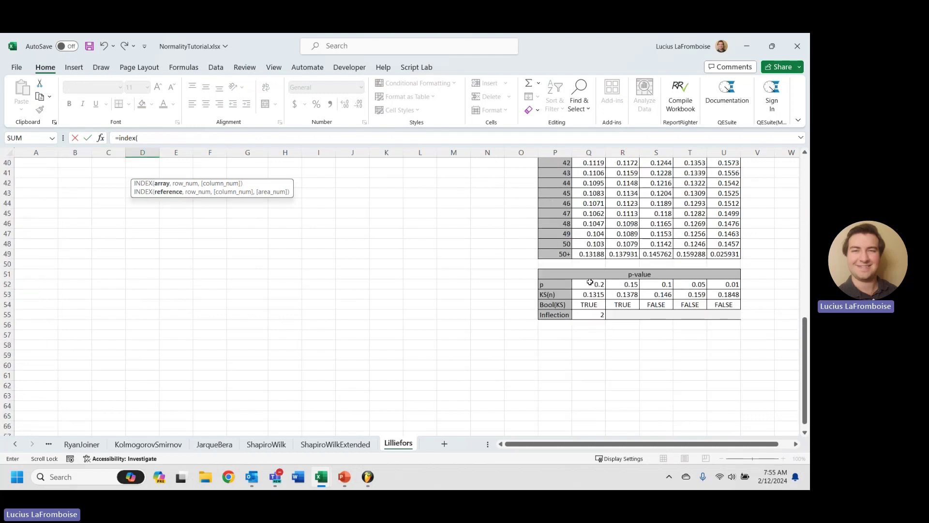
{"action": "left_click_drag", "start_coordinate": [590, 282], "coordinate": [721, 289]}
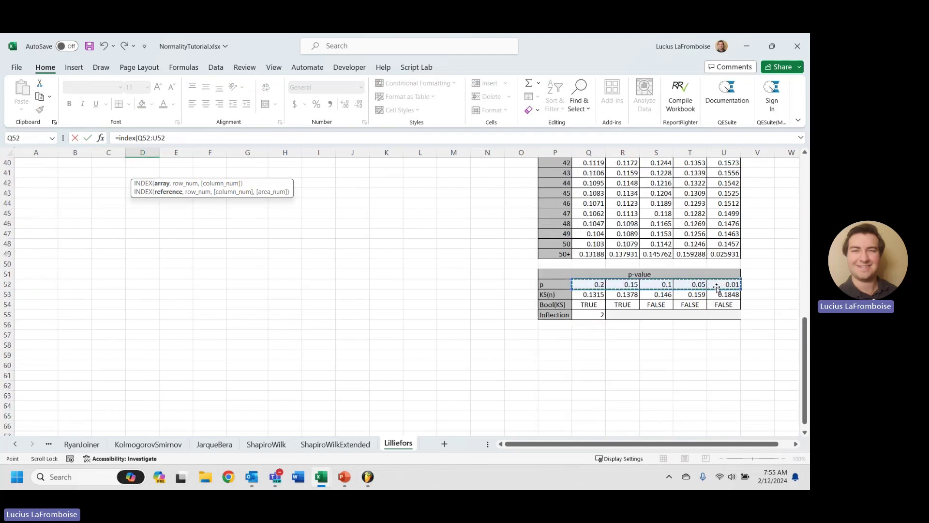
{"action": "type", "text": ",1"}
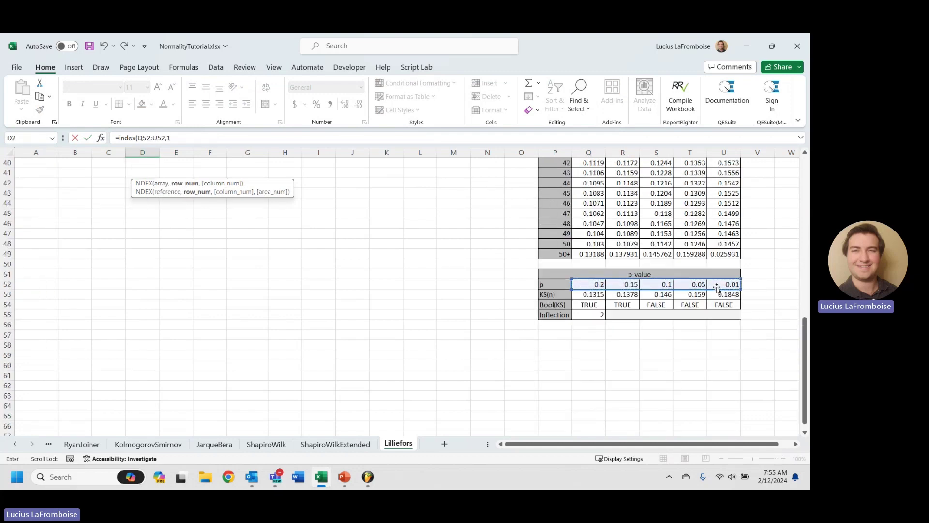
{"action": "type", "text": ","}
{"action": "left_click", "coordinate": [600, 315]}
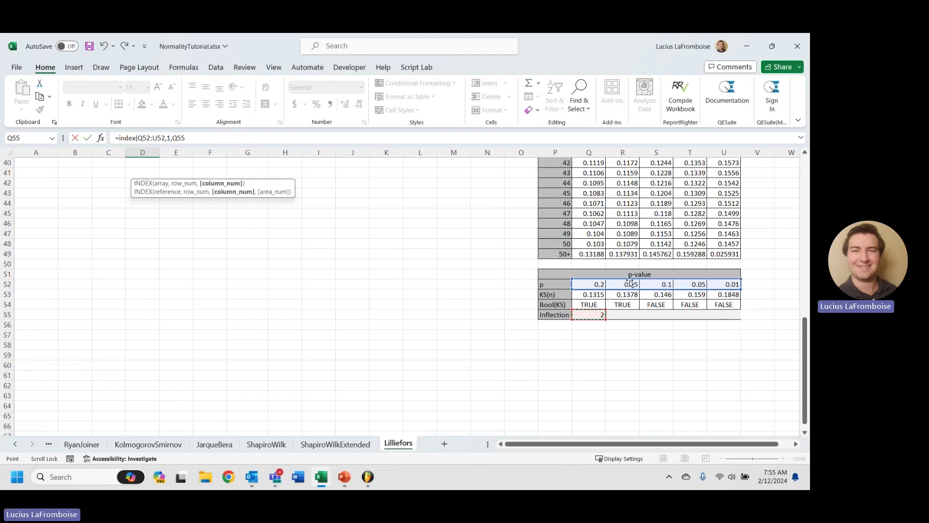
{"action": "key", "text": "Return"}
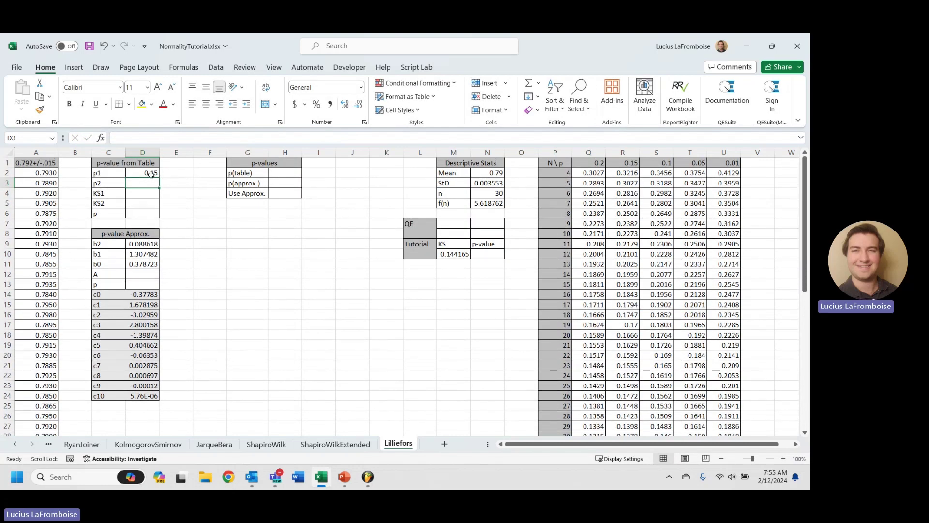
Step: Enter =INDEX(Q52:U52,1,Q55+1) in the p2 cell D3 to return the p-value one column past the inflection
{"action": "type", "text": "=inde"}
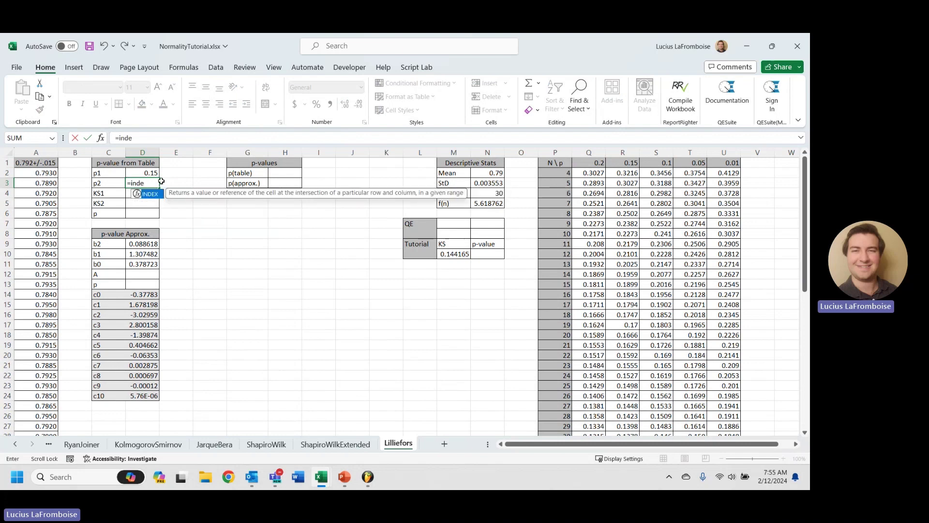
{"action": "key", "text": "Tab"}
{"action": "scroll", "coordinate": [399, 261], "scroll_direction": "down", "scroll_amount": 11}
{"action": "left_click_drag", "start_coordinate": [588, 345], "coordinate": [724, 345]}
{"action": "type", "text": ","}
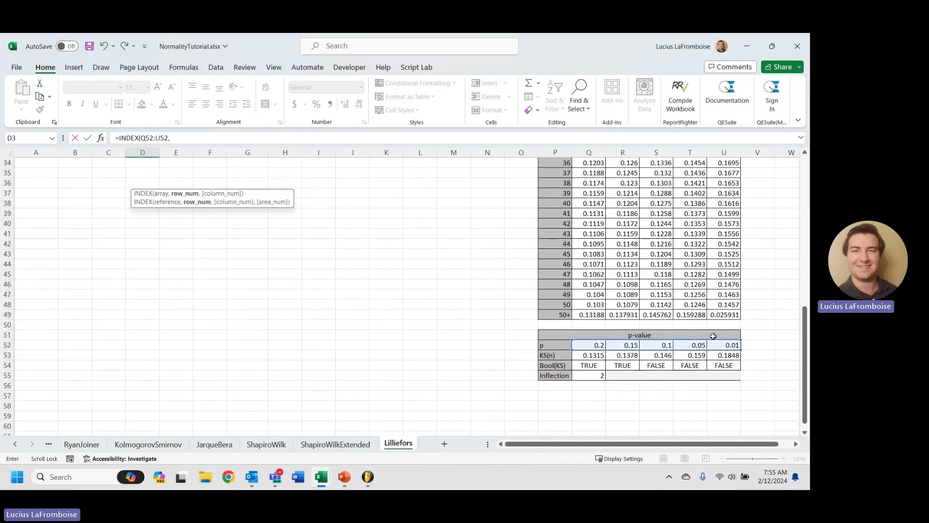
{"action": "type", "text": "1,"}
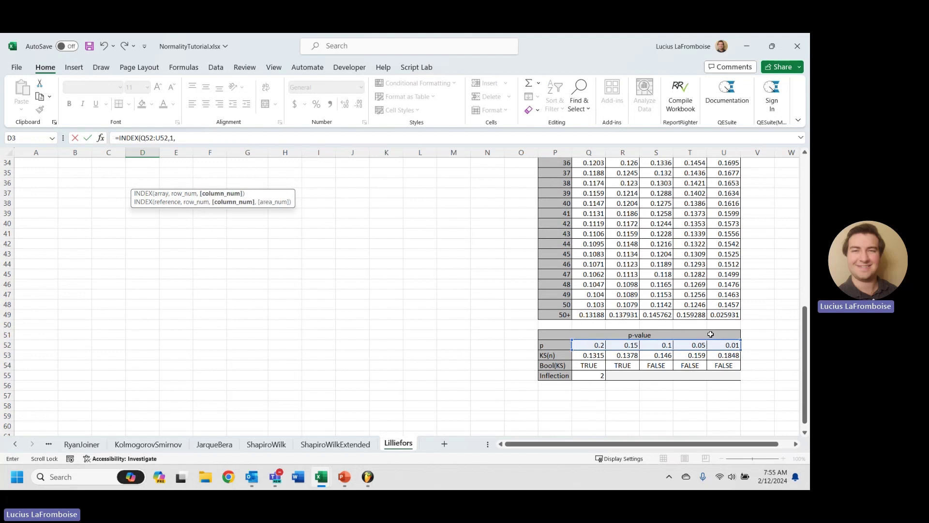
{"action": "left_click", "coordinate": [603, 375]}
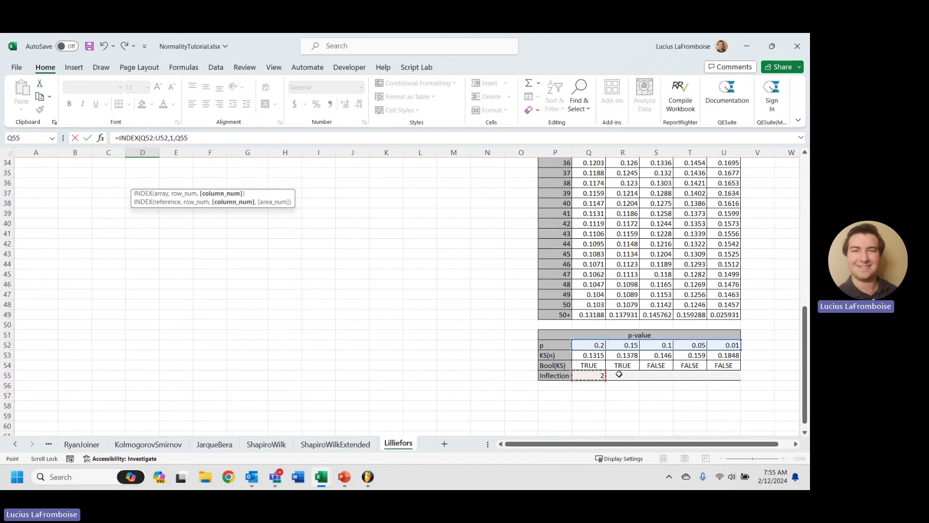
{"action": "type", "text": "+"}
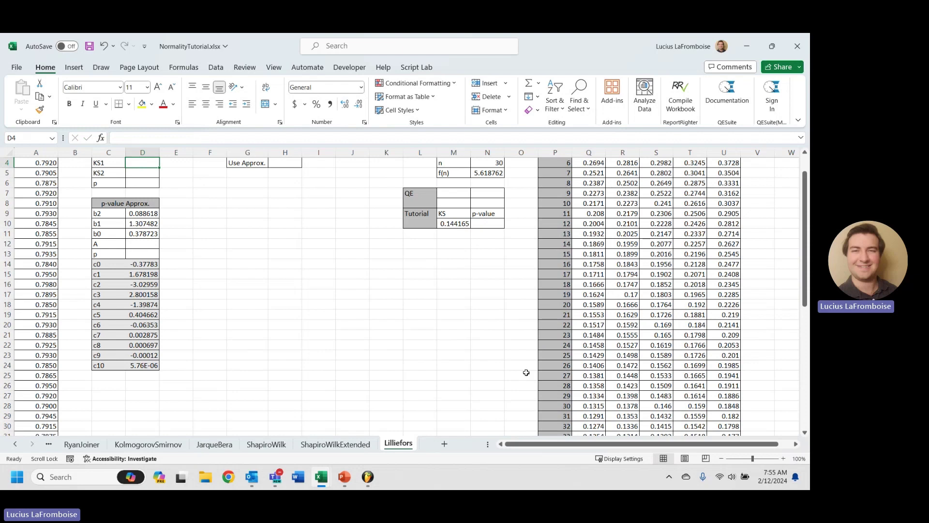
Step: Enter =INDEX(Q53#,1,Q55) in the KS1 cell D4 to return the KS(n) critical value at the inflection
{"action": "scroll", "coordinate": [527, 373], "scroll_direction": "up", "scroll_amount": 1}
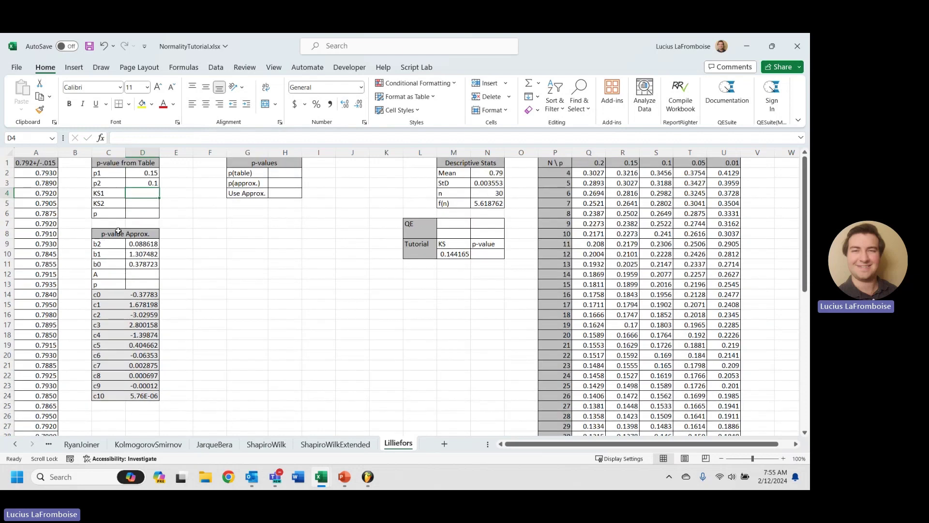
{"action": "type", "text": "="}
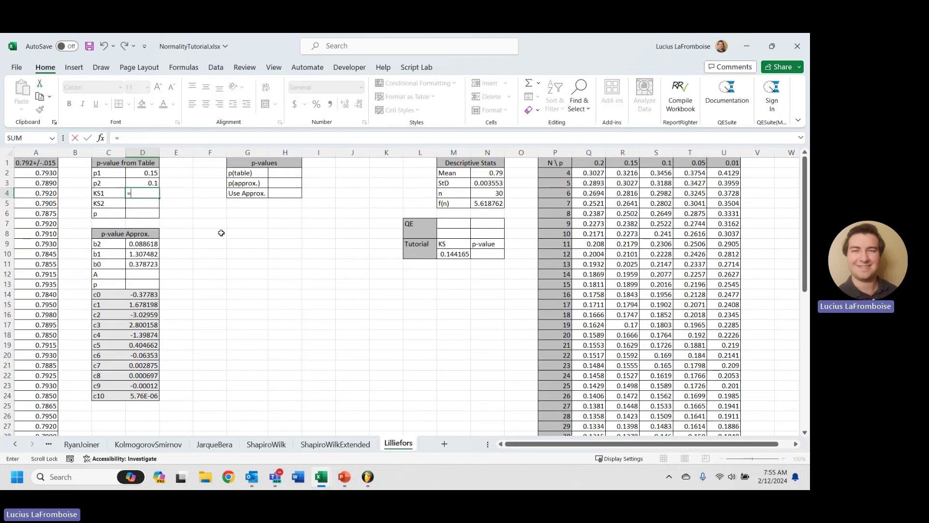
{"action": "type", "text": "INDEX("}
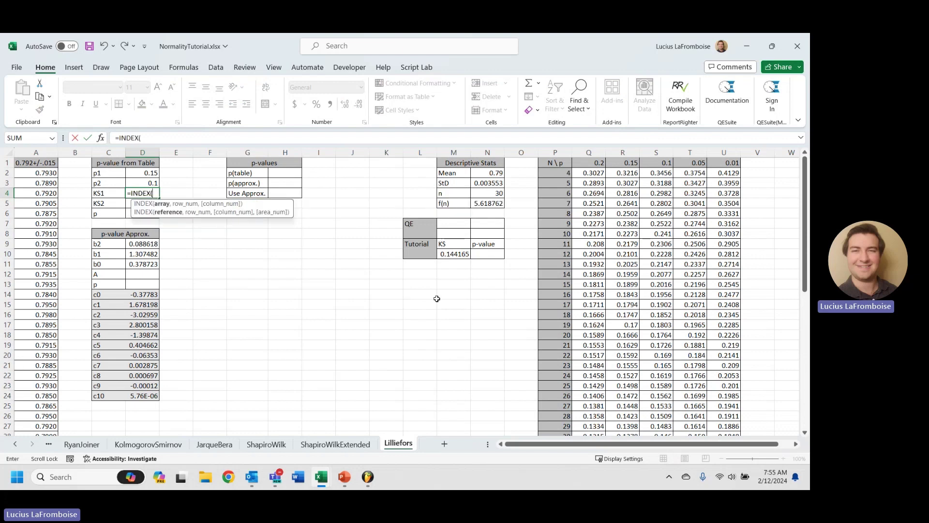
{"action": "scroll", "coordinate": [559, 323], "scroll_direction": "down", "scroll_amount": 10}
{"action": "left_click_drag", "start_coordinate": [598, 387], "coordinate": [714, 386]}
{"action": "type", "text": ","}
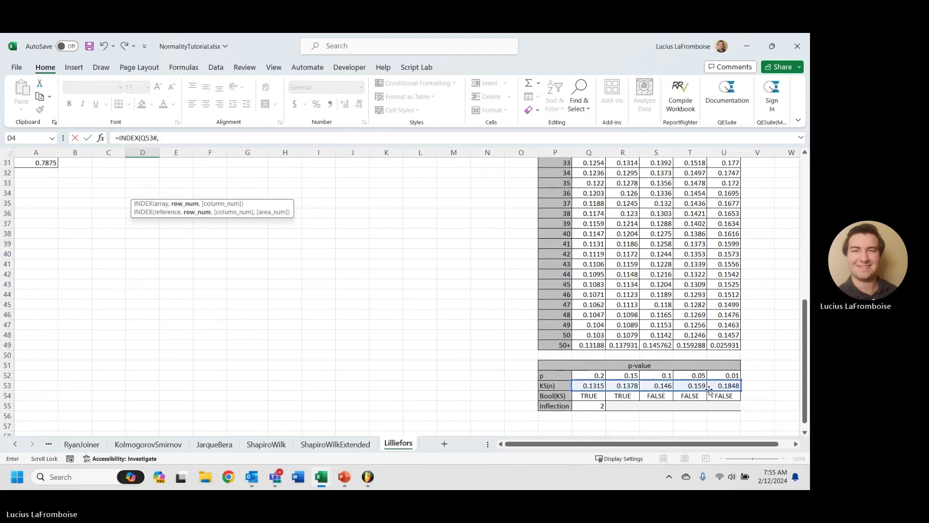
{"action": "type", "text": "1,"}
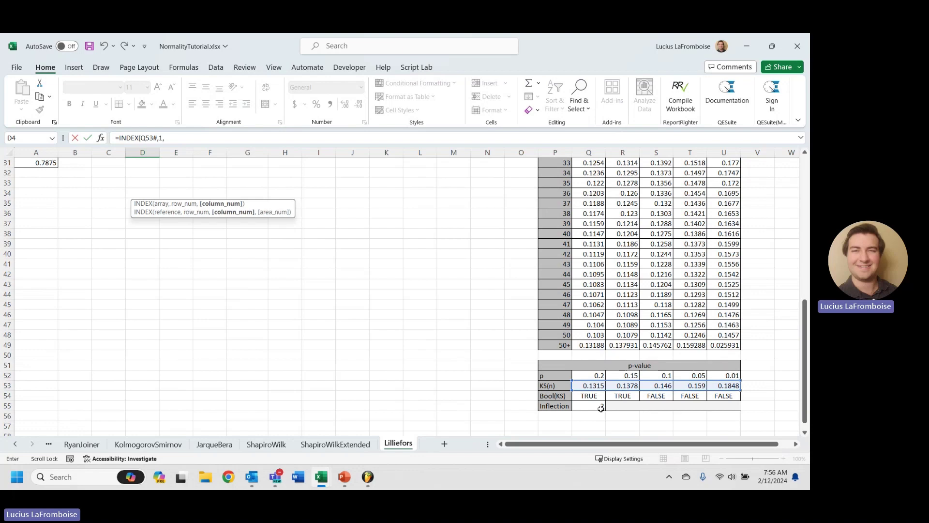
{"action": "left_click", "coordinate": [601, 408]}
{"action": "key", "text": "Return"}
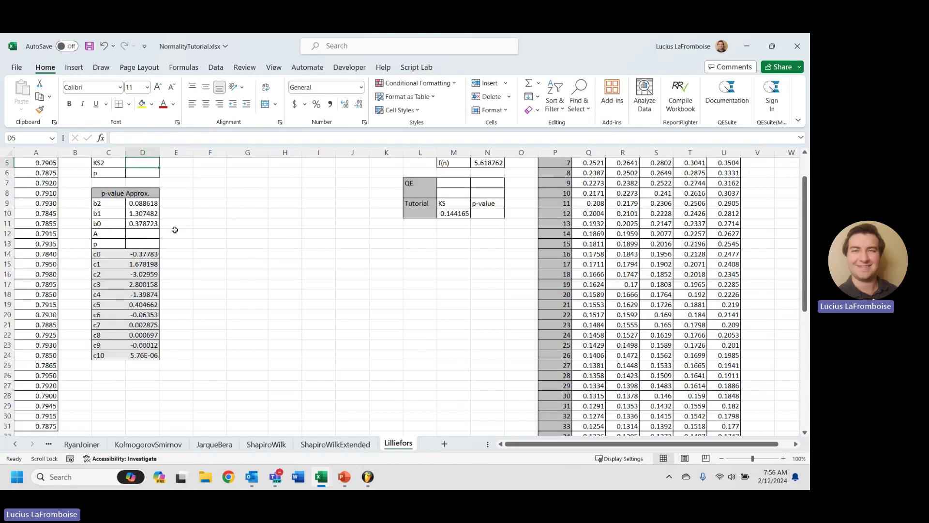
Step: Enter =INDEX(Q53#,1,Q55+1) in the KS2 cell D5 to return the next KS(n) critical value
{"action": "type", "text": "=index("}
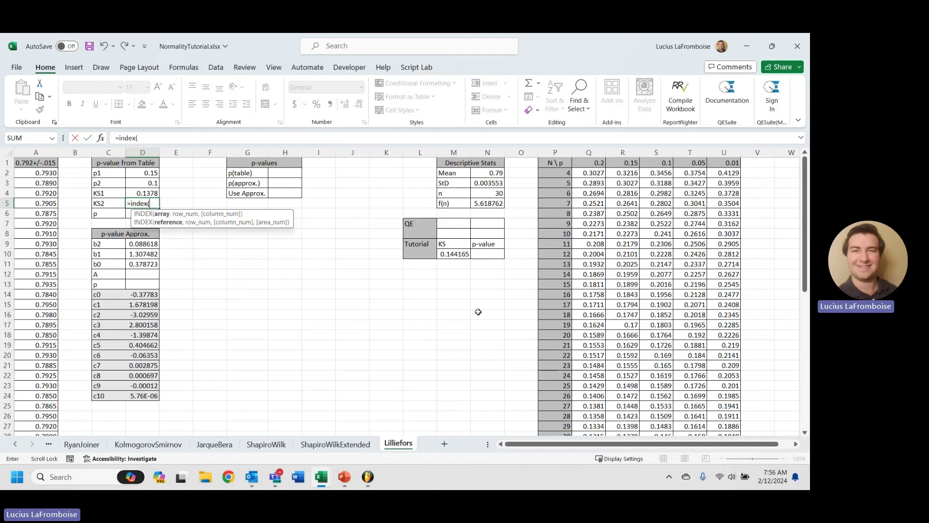
{"action": "scroll", "coordinate": [478, 311], "scroll_direction": "down", "scroll_amount": 11}
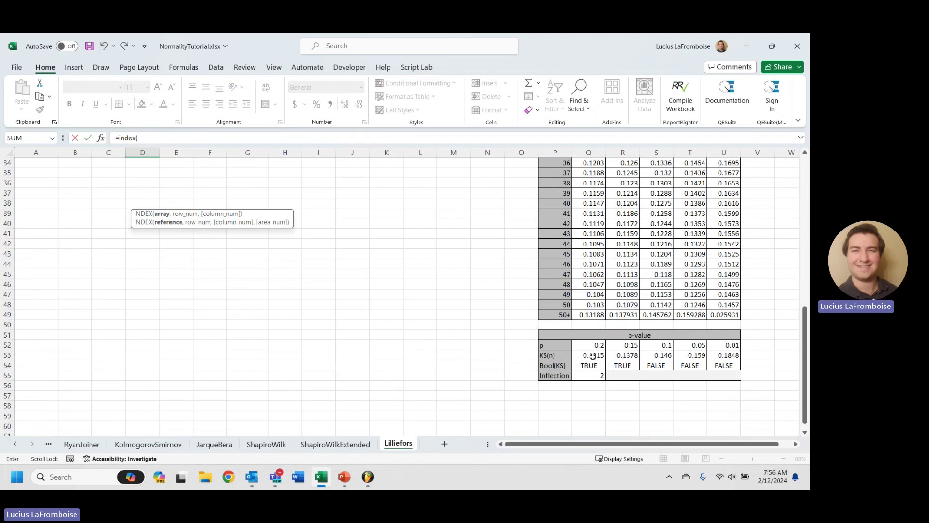
{"action": "left_click_drag", "start_coordinate": [593, 356], "coordinate": [726, 356]}
{"action": "type", "text": ","}
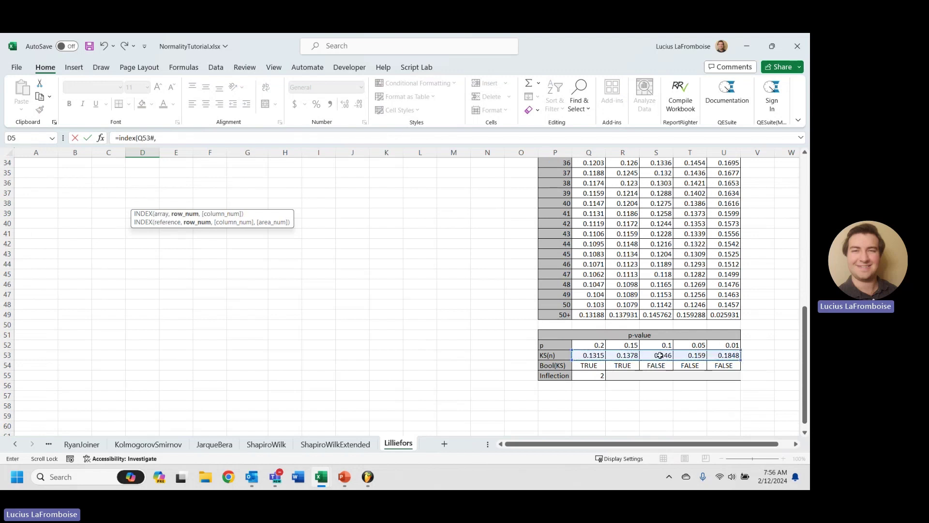
{"action": "type", "text": "1,"}
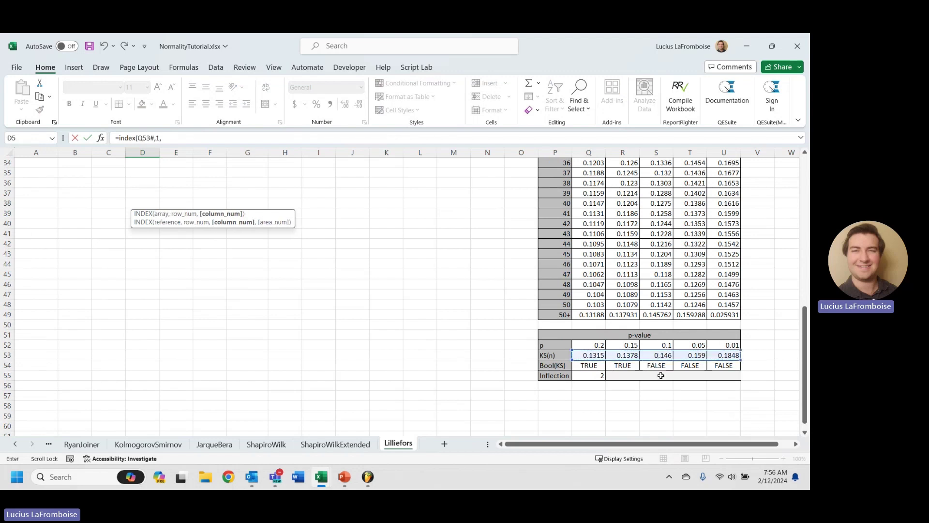
{"action": "left_click", "coordinate": [598, 375]}
{"action": "type", "text": "+"}
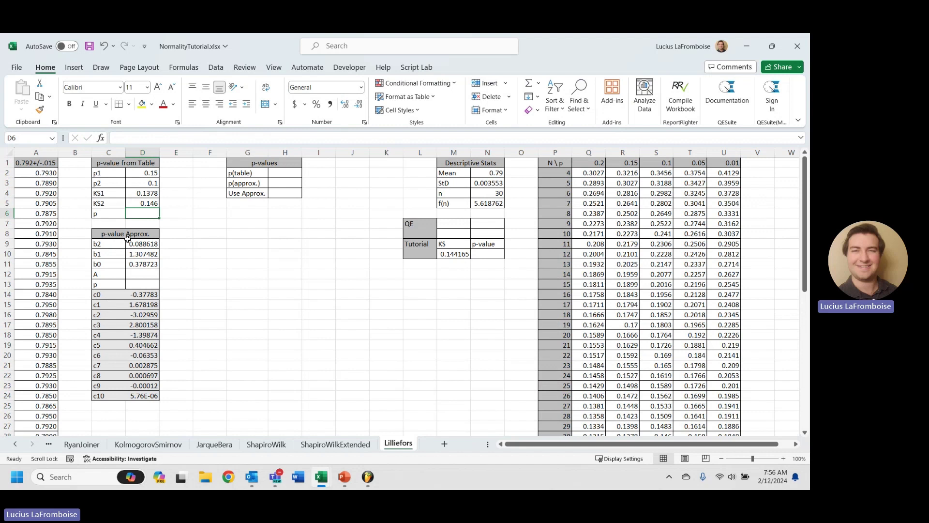
Step: Interpolate the table p-value in D6 with =D2+(D3-D2)/(D5-D4)*(M10-D4)
{"action": "type", "text": "="}
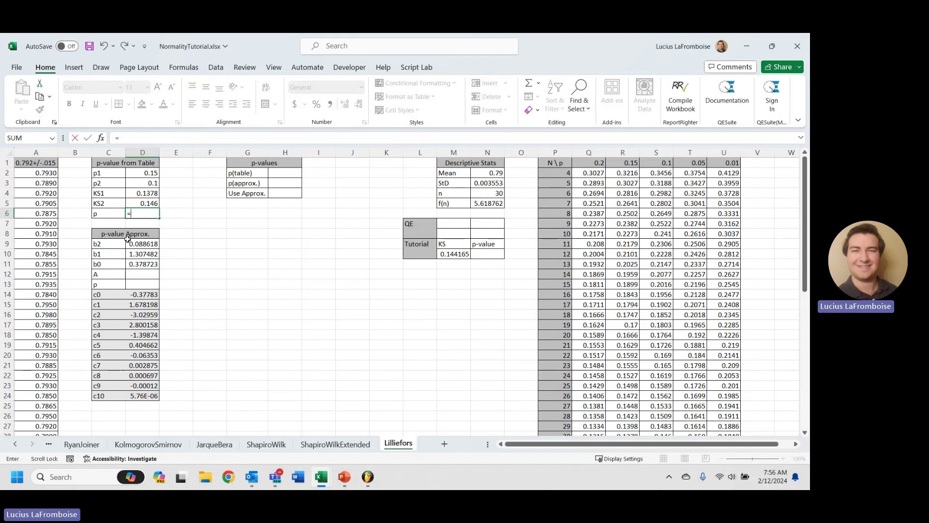
{"action": "left_click", "coordinate": [146, 173]}
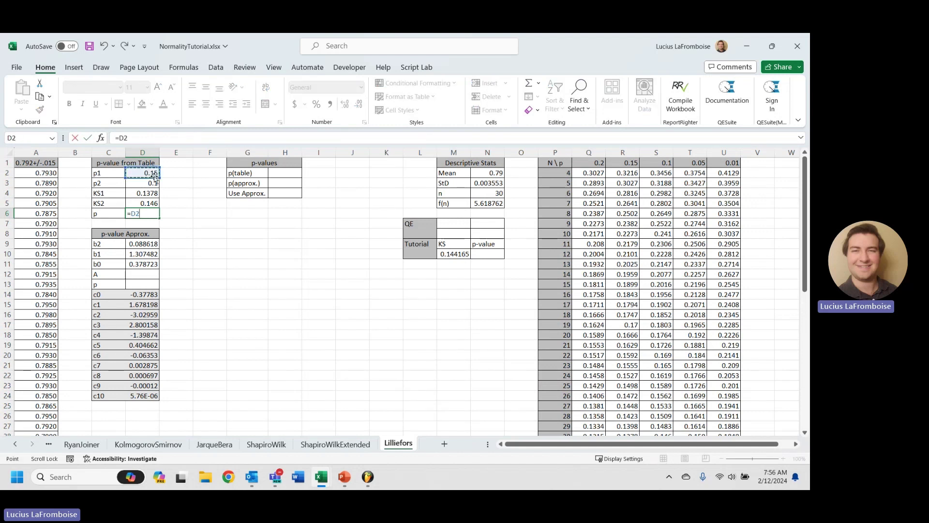
{"action": "type", "text": "+("}
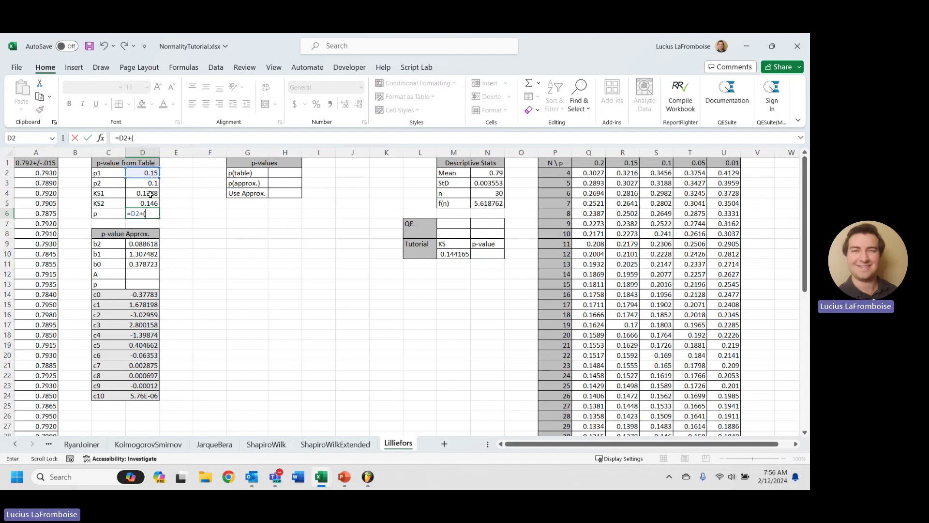
{"action": "left_click", "coordinate": [148, 182]}
{"action": "type", "text": "-"}
{"action": "left_click", "coordinate": [145, 174]}
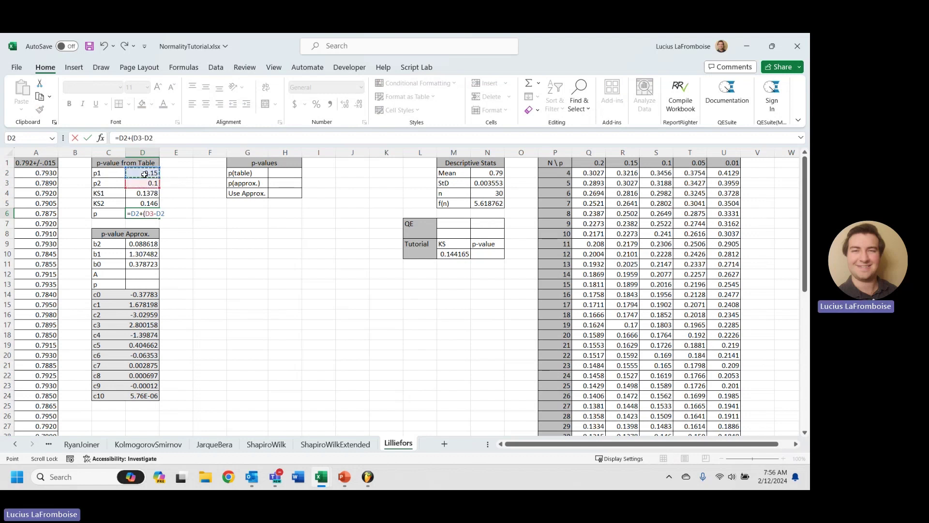
{"action": "type", "text": ")/("}
{"action": "left_click", "coordinate": [146, 202]}
{"action": "type", "text": "-"}
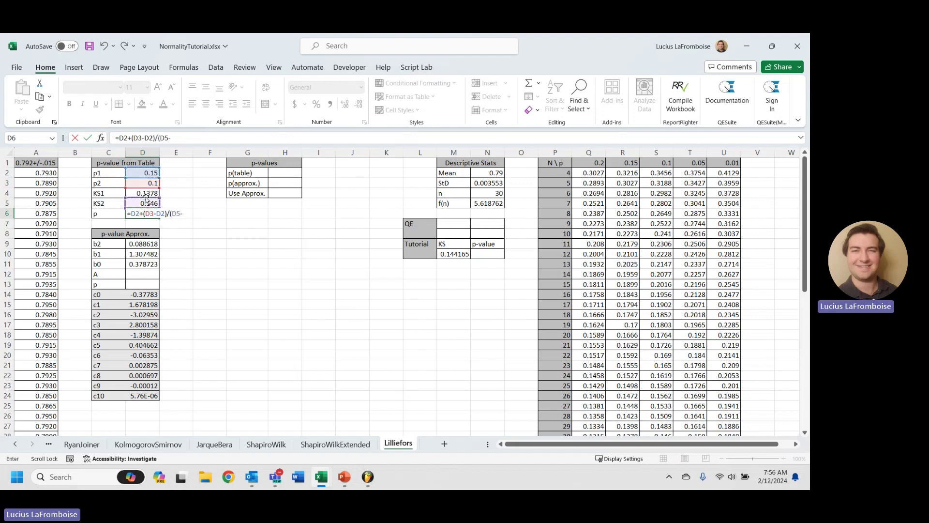
{"action": "left_click", "coordinate": [146, 194]}
{"action": "type", "text": ")*("}
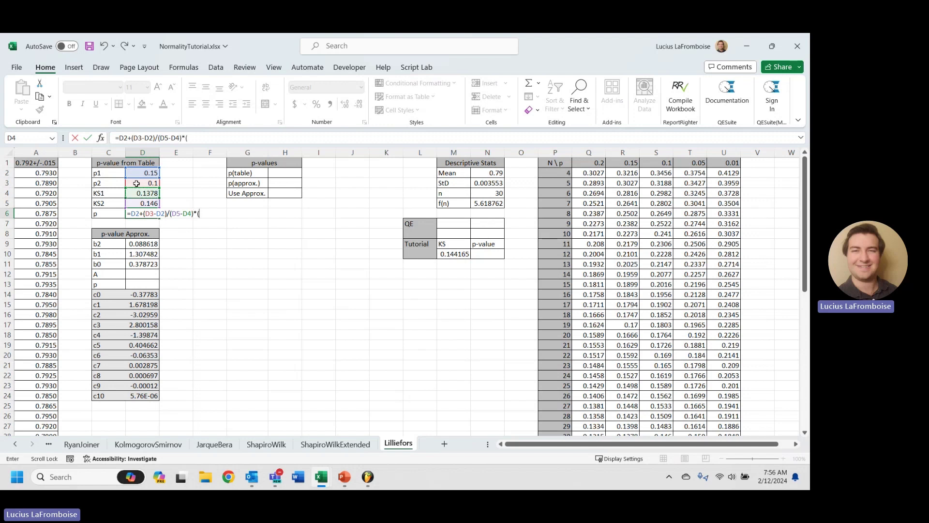
{"action": "left_click", "coordinate": [464, 253]}
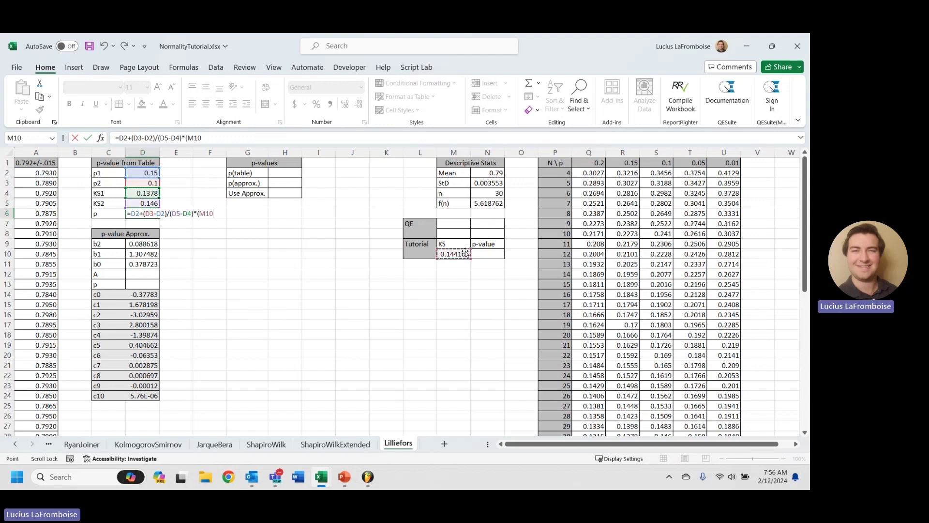
{"action": "type", "text": "-"}
{"action": "left_click", "coordinate": [145, 193]}
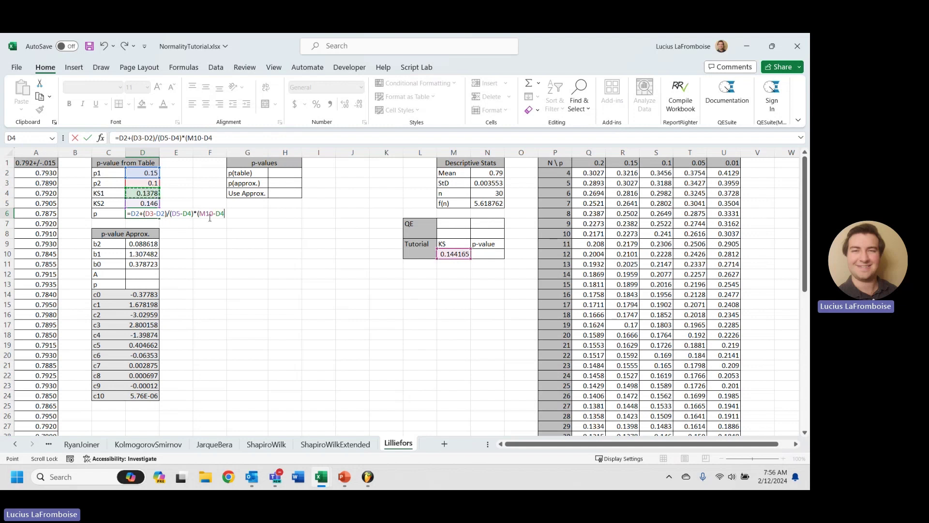
{"action": "key", "text": "Return"}
Step: Link the p(table) cell H2 in the p-values block to the interpolated p-value with =D6
{"action": "left_click", "coordinate": [286, 171]}
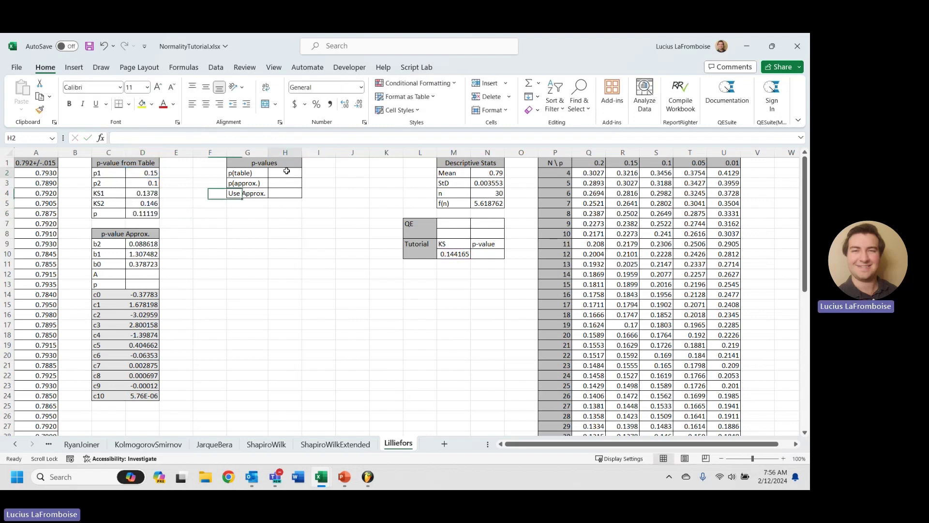
{"action": "type", "text": "="}
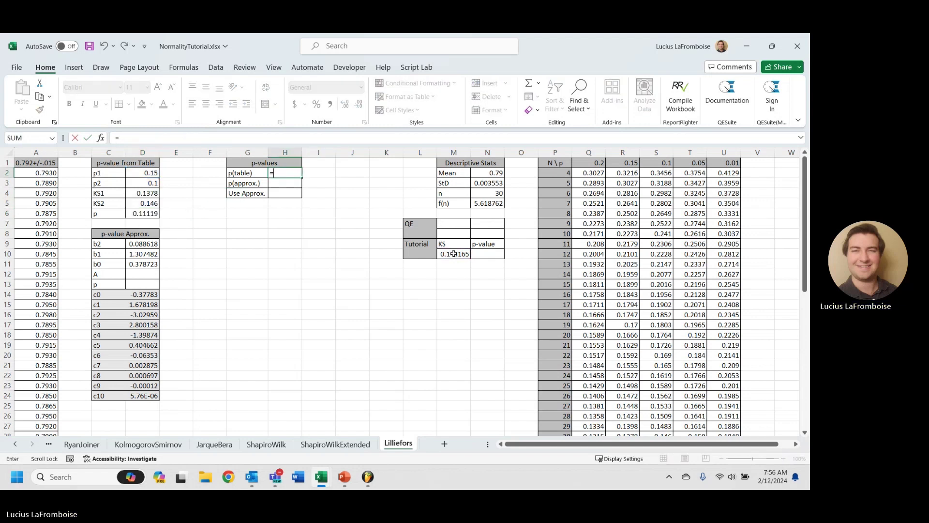
{"action": "left_click", "coordinate": [143, 214]}
{"action": "key", "text": "Return"}
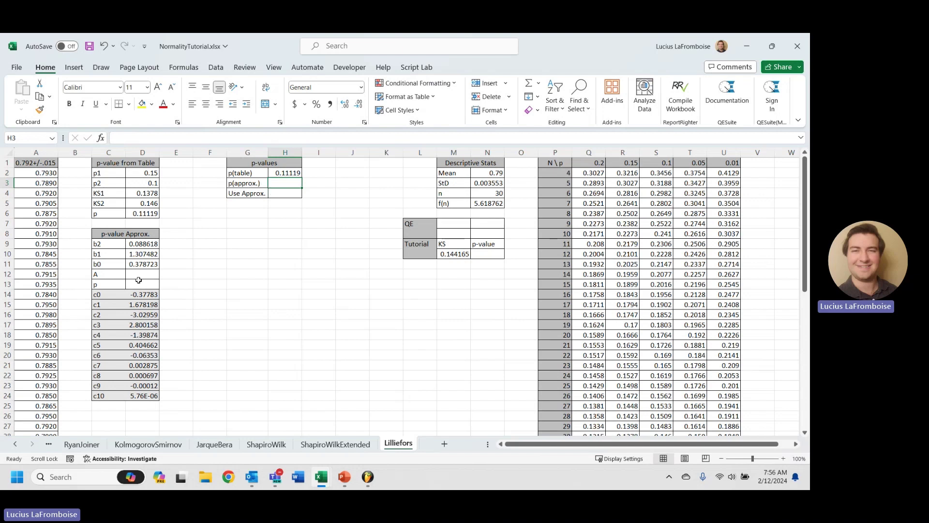
Step: Begin the A formula in D12 with =(-(D10+N4), the negated sum of b1 and the sample size n
{"action": "scroll", "coordinate": [140, 254], "scroll_direction": "down", "scroll_amount": 1}
{"action": "left_click", "coordinate": [149, 244]}
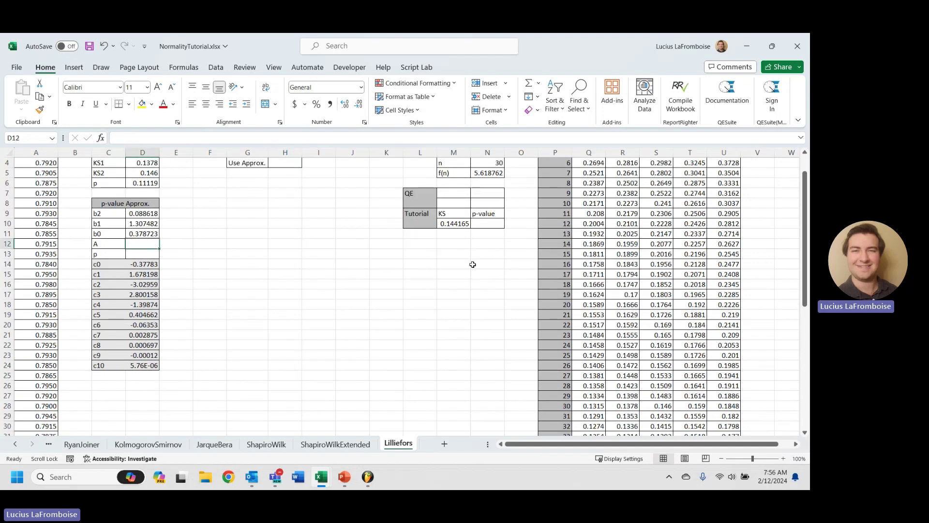
{"action": "key", "text": "alt+Tab"}
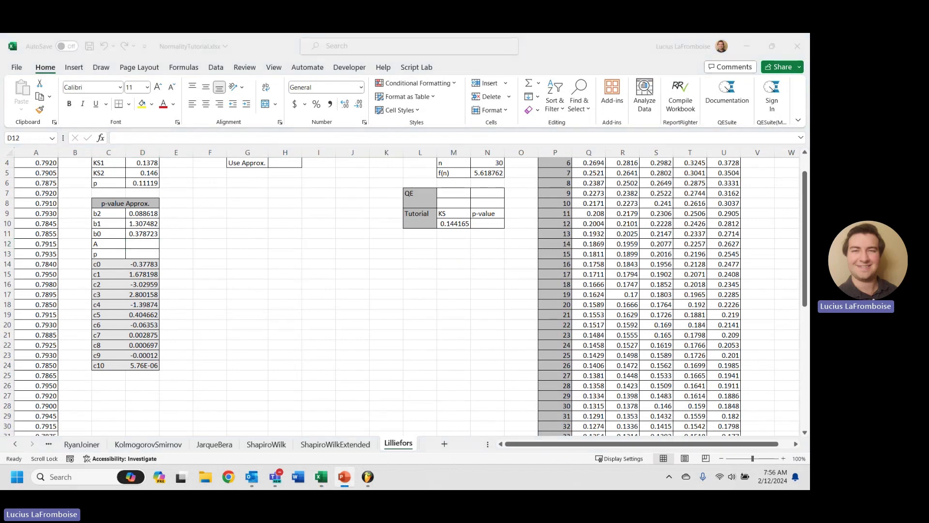
{"action": "key", "text": "alt+Tab"}
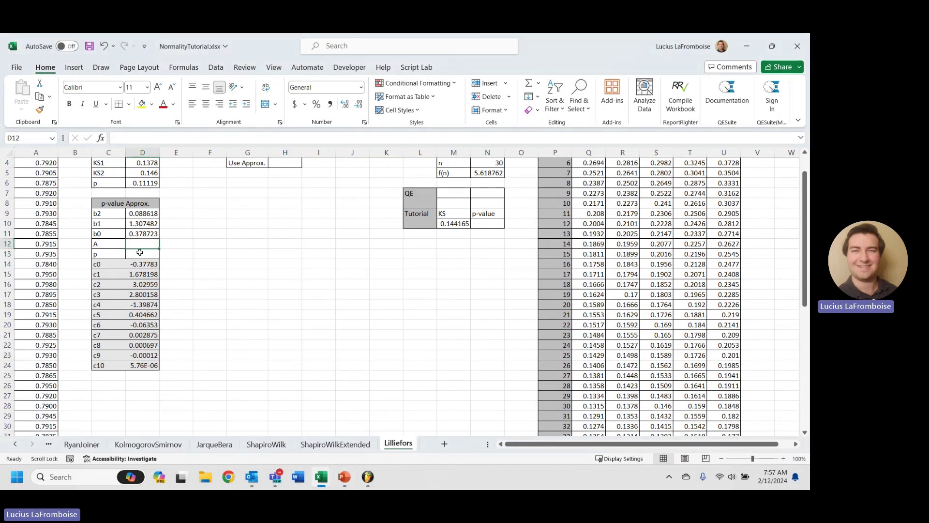
{"action": "type", "text": "="}
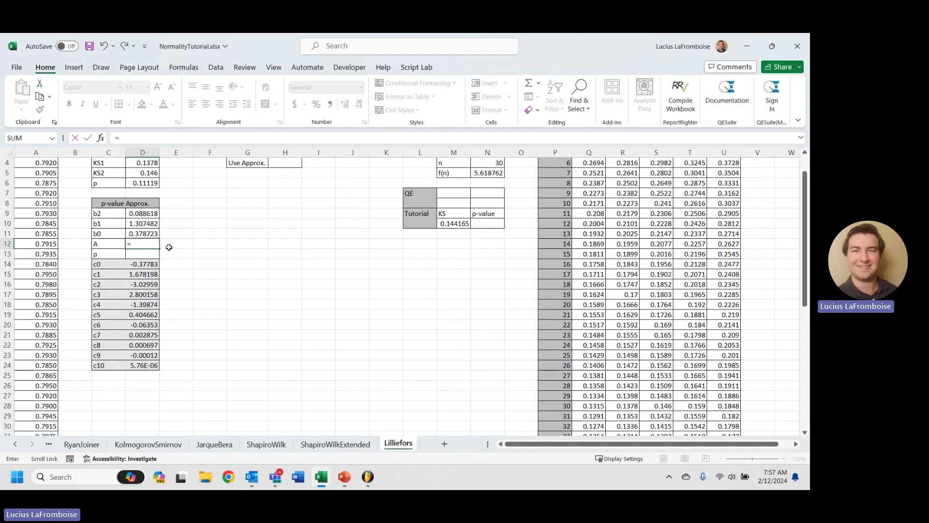
{"action": "type", "text": "(-("}
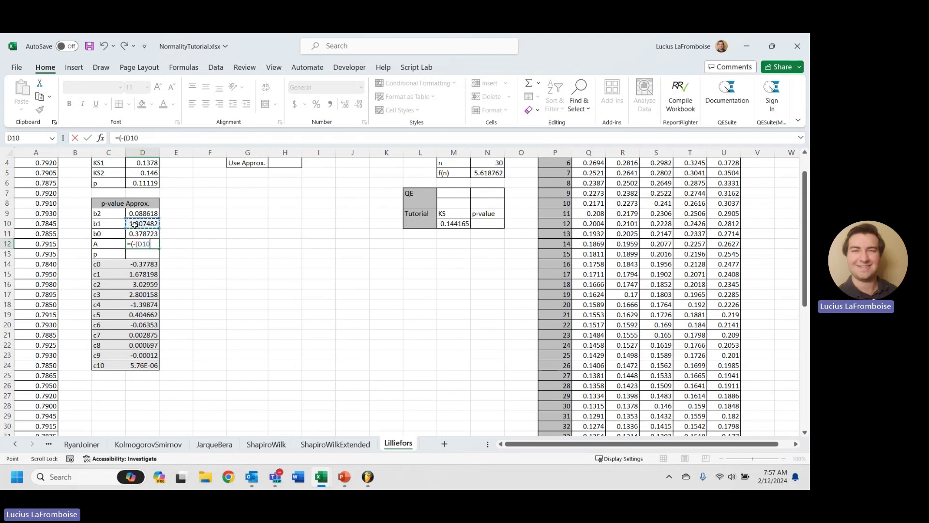
{"action": "left_click", "coordinate": [138, 226]}
{"action": "type", "text": "+"}
{"action": "scroll", "coordinate": [115, 221], "scroll_direction": "up", "scroll_amount": 1}
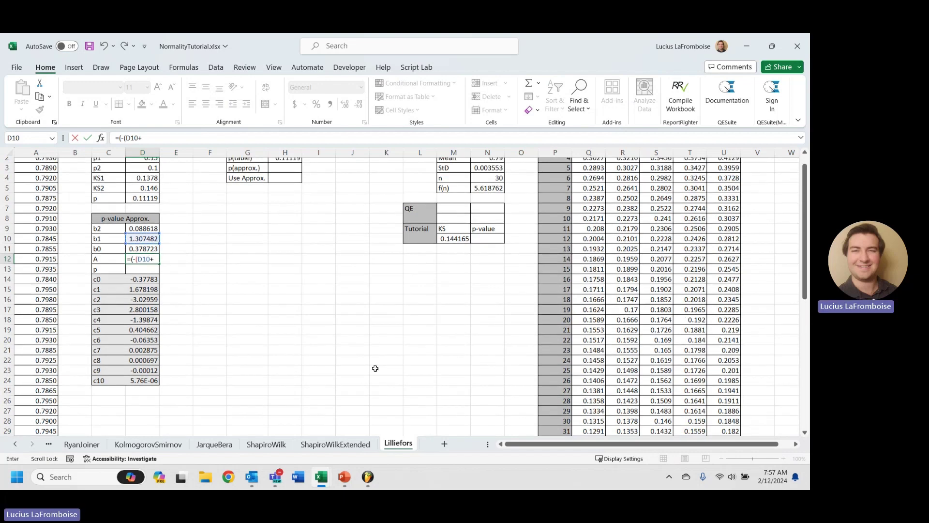
{"action": "left_click", "coordinate": [496, 192]}
{"action": "type", "text": ")"}
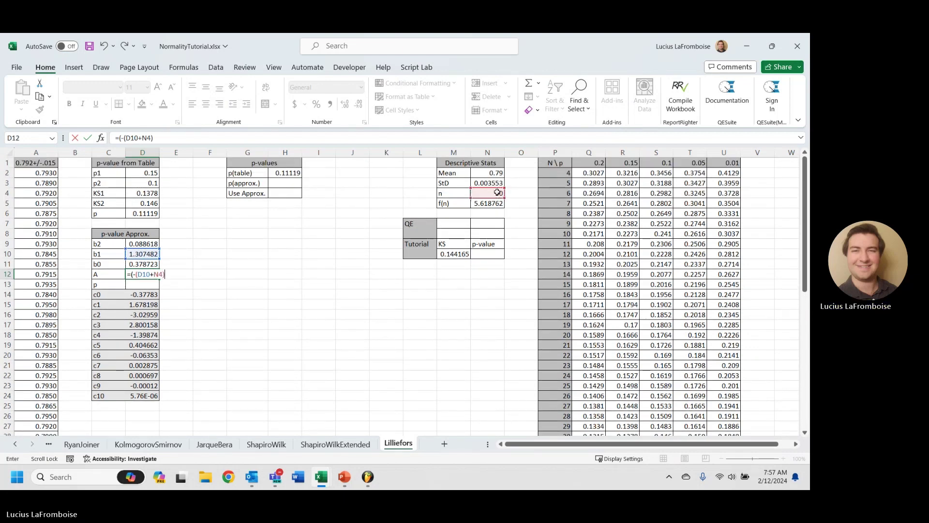
Step: Add a square root to the A formula, starting with the squared sum as +SQRT(POWER(D10+N4,2)
{"action": "type", "text": "+Sqr"}
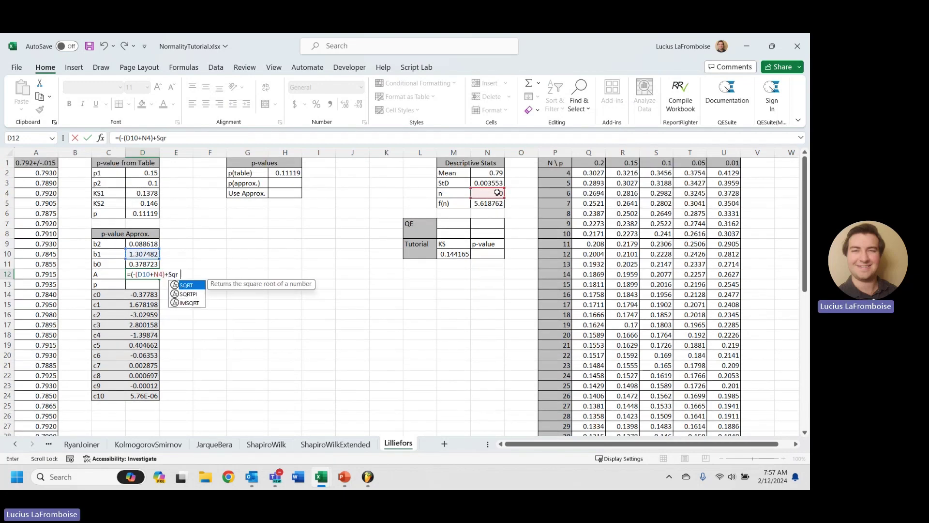
{"action": "type", "text": "t("}
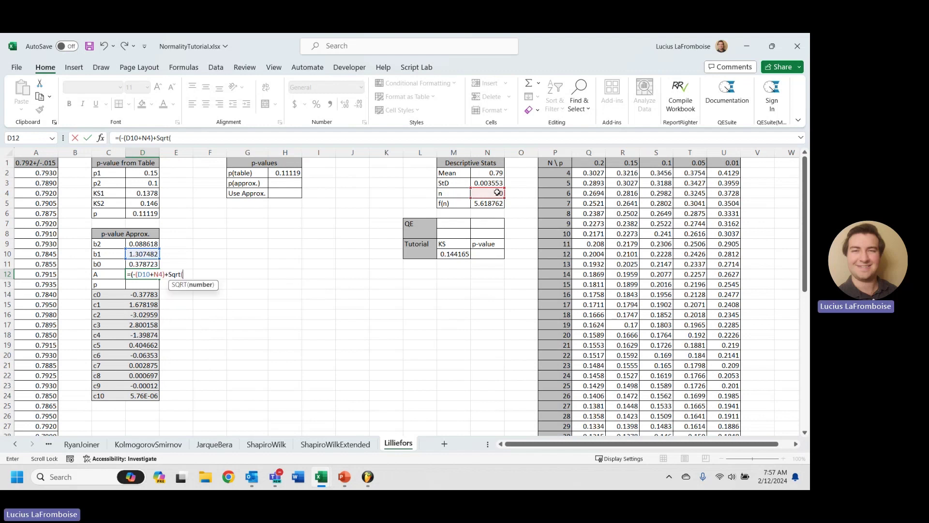
{"action": "type", "text": "power("}
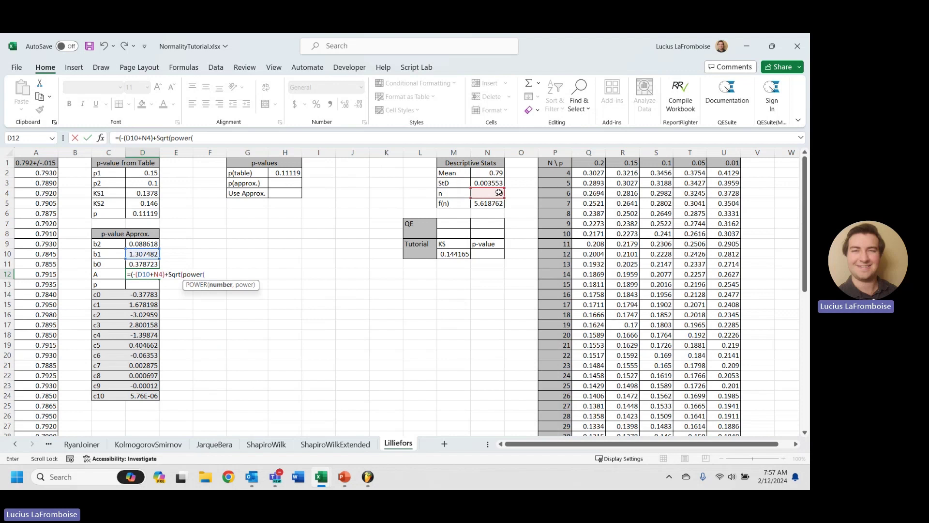
{"action": "left_click", "coordinate": [128, 252]}
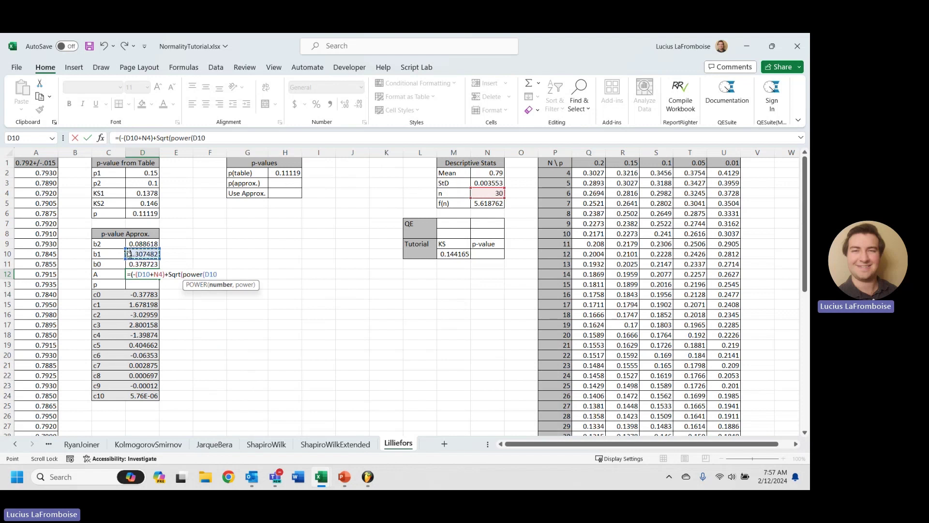
{"action": "type", "text": "+"}
{"action": "left_click", "coordinate": [485, 194]}
{"action": "type", "text": ",2"}
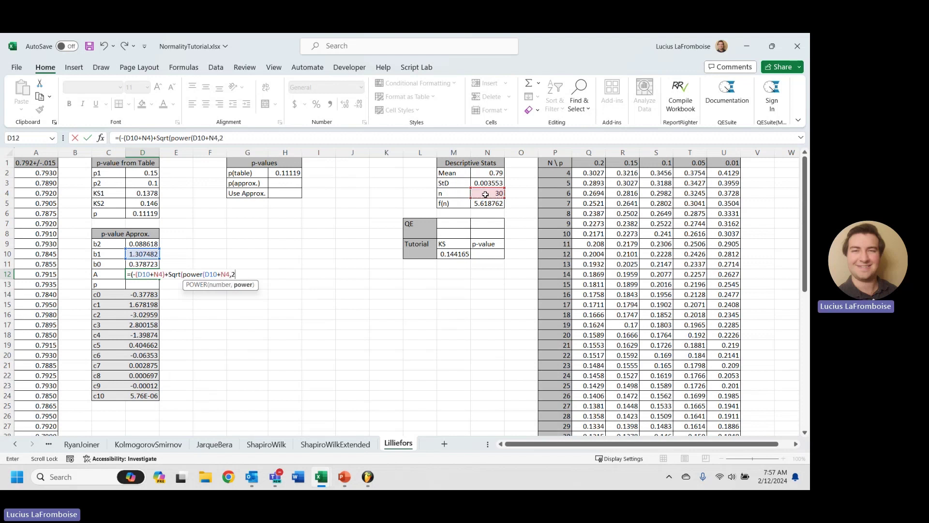
Step: Inside the square root, subtract 4*D9*(D11-POWER(M10,-2)), using b2, b0 and the KS statistic
{"action": "type", "text": ")-"}
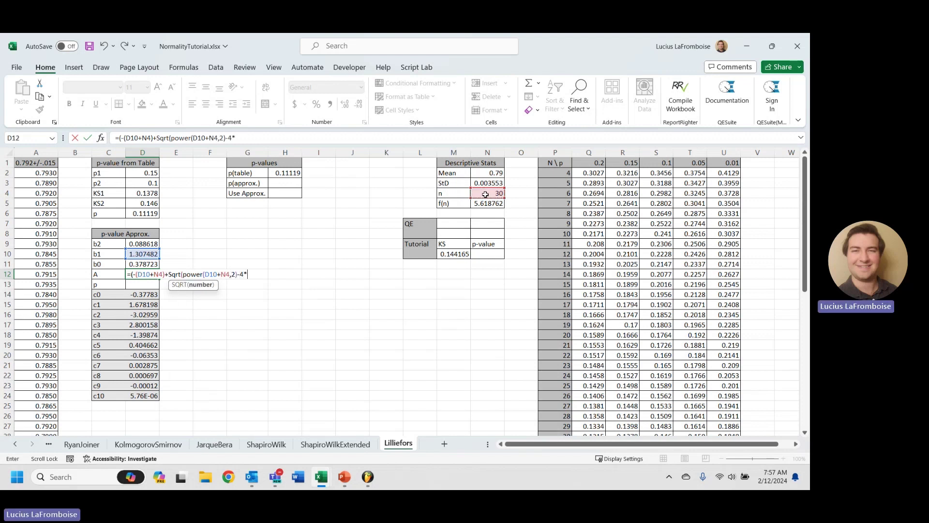
{"action": "type", "text": "4*"}
{"action": "left_click", "coordinate": [144, 245]}
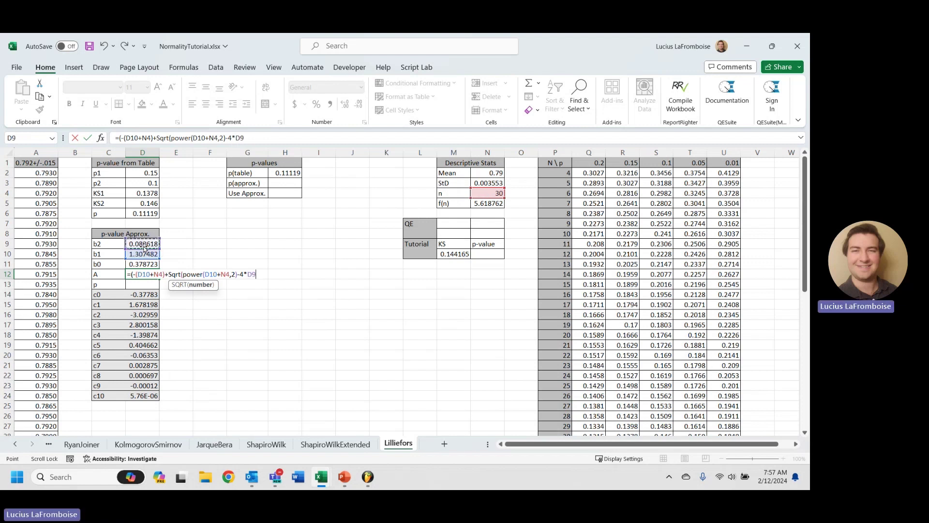
{"action": "type", "text": "*"}
{"action": "left_click", "coordinate": [137, 265]}
{"action": "type", "text": "-power("}
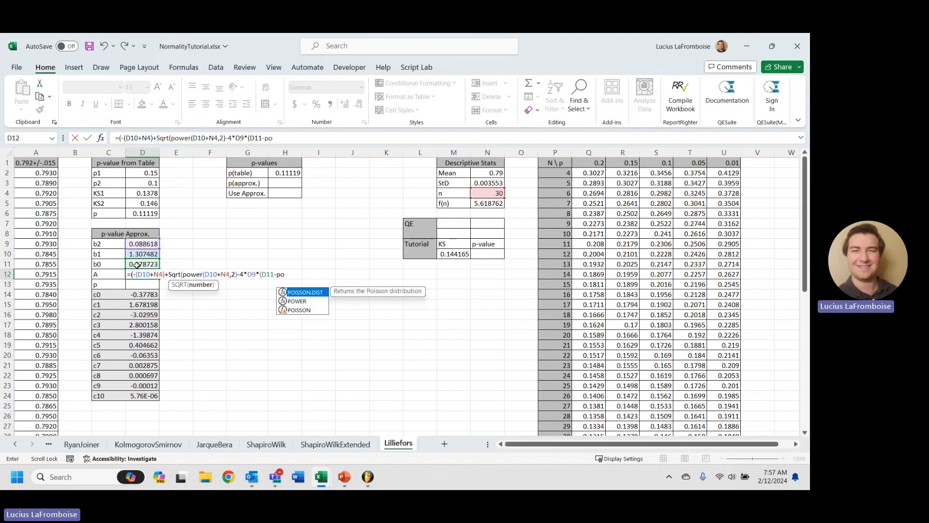
{"action": "left_click", "coordinate": [449, 255]}
{"action": "type", "text": ",2"}
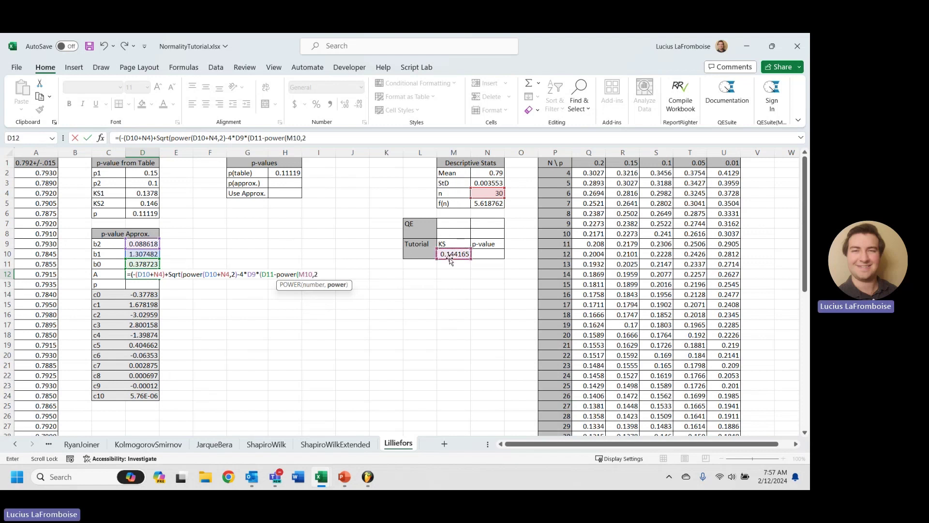
{"action": "key", "text": "BackSpace"}
{"action": "type", "text": "-2)"}
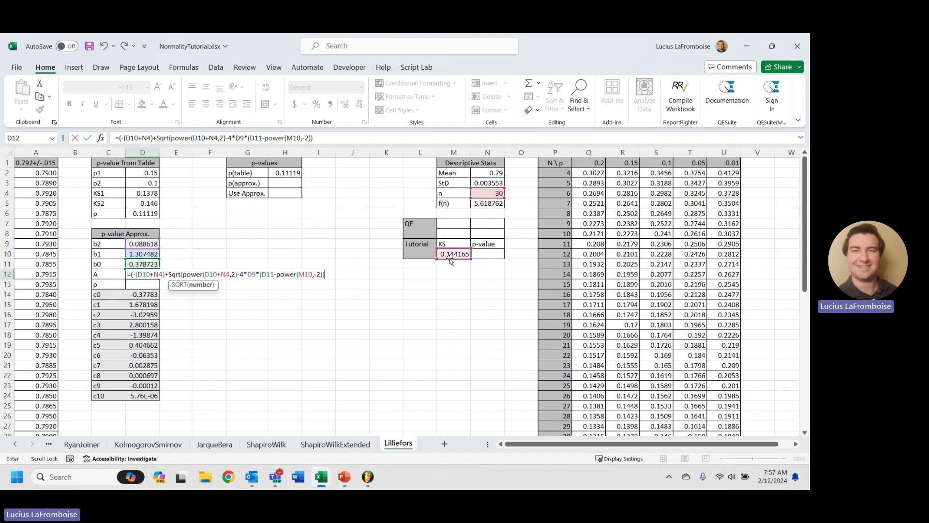
Step: Close the numerator of the A formula, divide it by (2*D9), and enter the formula in D12
{"action": "type", "text": "))/(2*"}
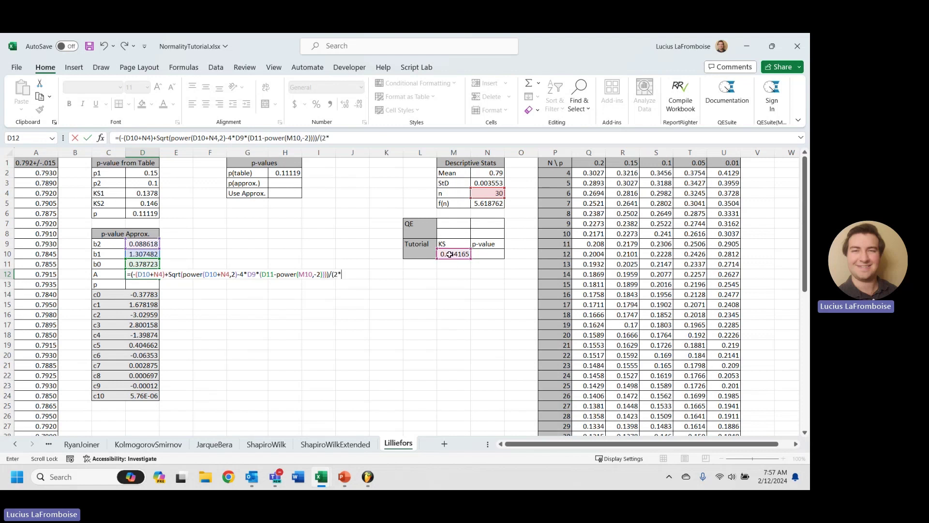
{"action": "left_click", "coordinate": [151, 244]}
{"action": "type", "text": ")"}
{"action": "key", "text": "Return"}
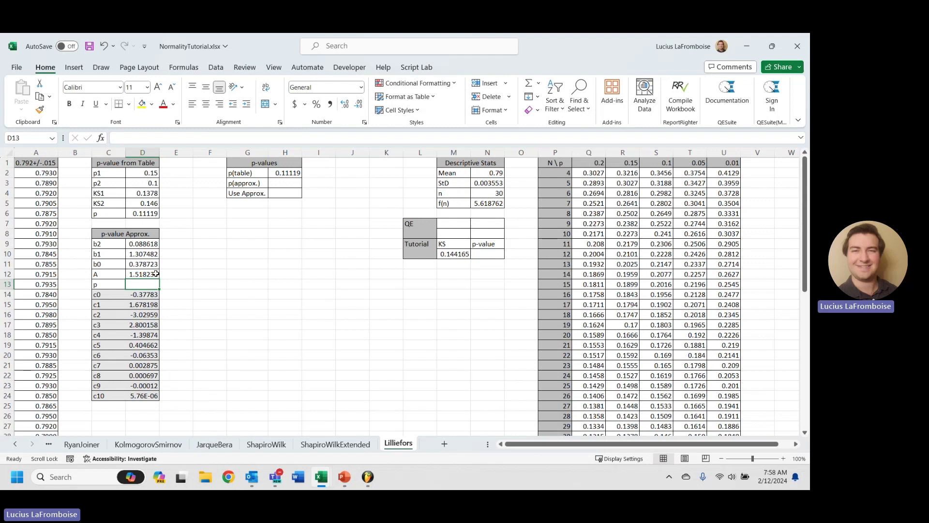
Step: Begin the approximate p polynomial in D13 with =D14+D15*D12, adding c0 to c1 times A
{"action": "type", "text": "="}
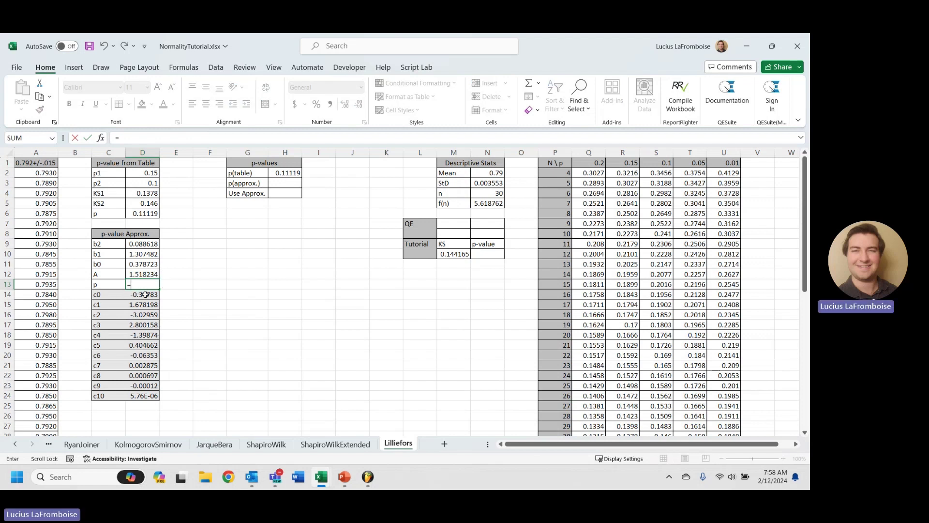
{"action": "left_click", "coordinate": [145, 294]}
{"action": "type", "text": "+"}
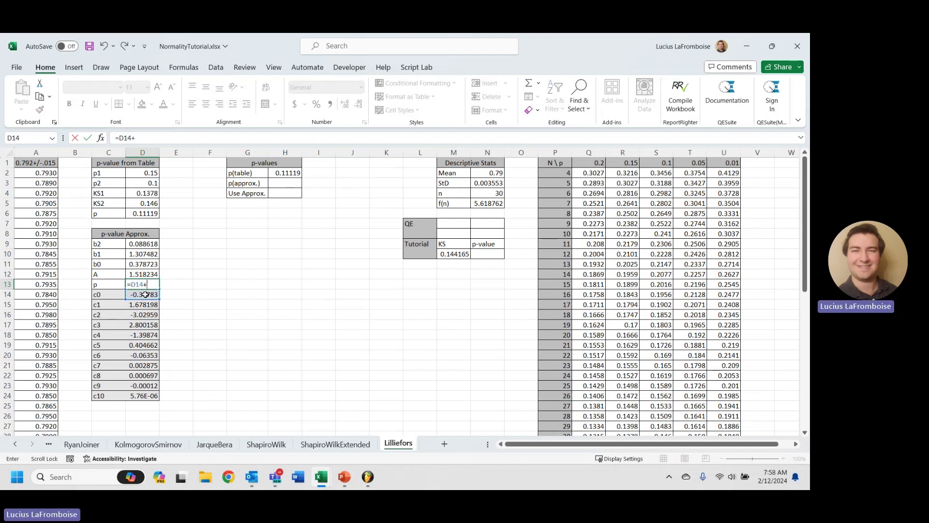
{"action": "left_click", "coordinate": [142, 306]}
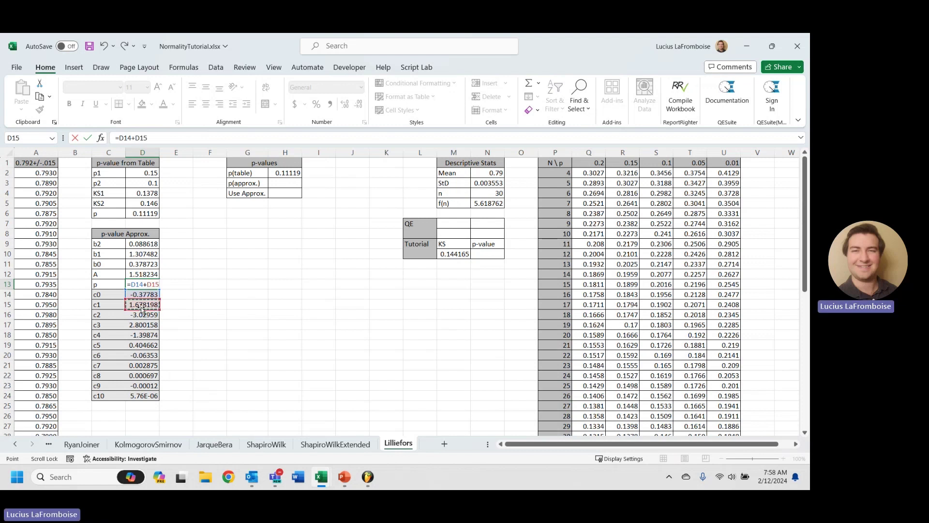
{"action": "type", "text": "*"}
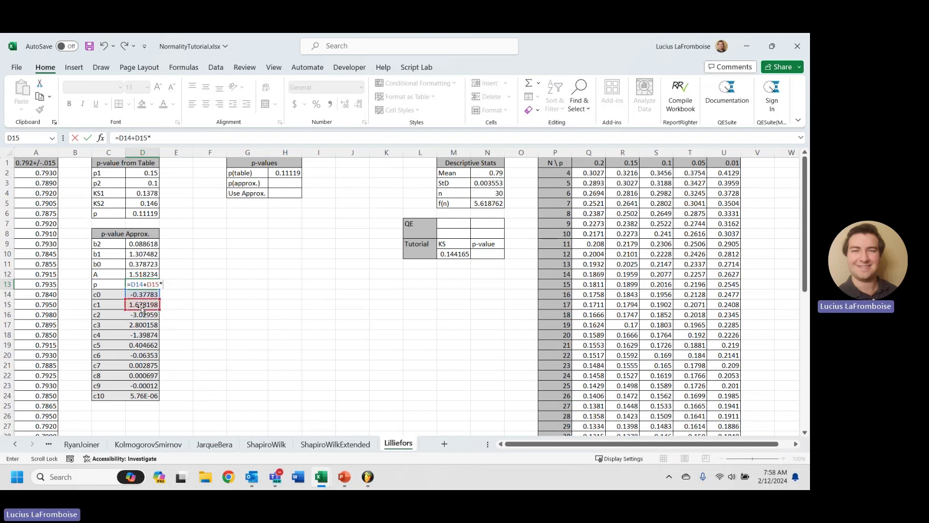
{"action": "left_click", "coordinate": [151, 274]}
{"action": "type", "text": "+"}
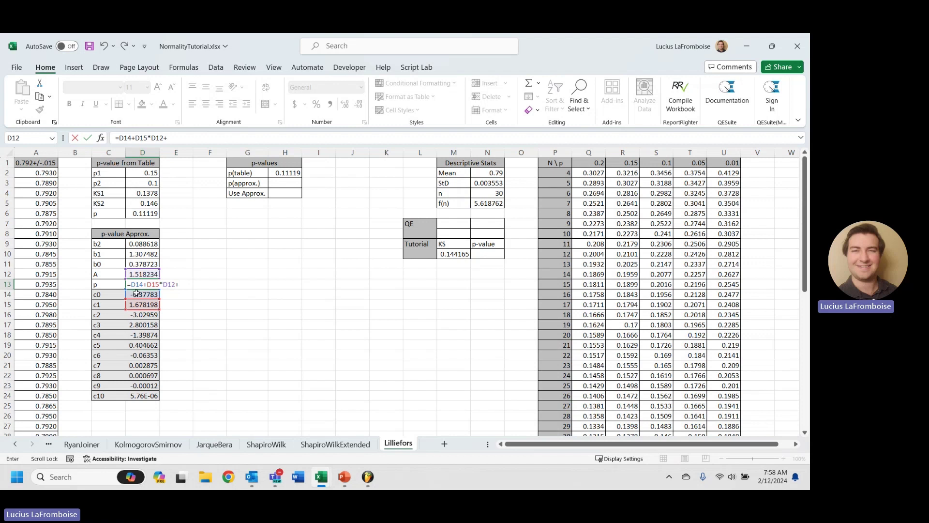
Step: Extend the D13 polynomial with the c2 and c3 terms, D16*POWER(D12,2)+D17*POWER(D12,3)
{"action": "left_click", "coordinate": [146, 315]}
{"action": "type", "text": "*power("}
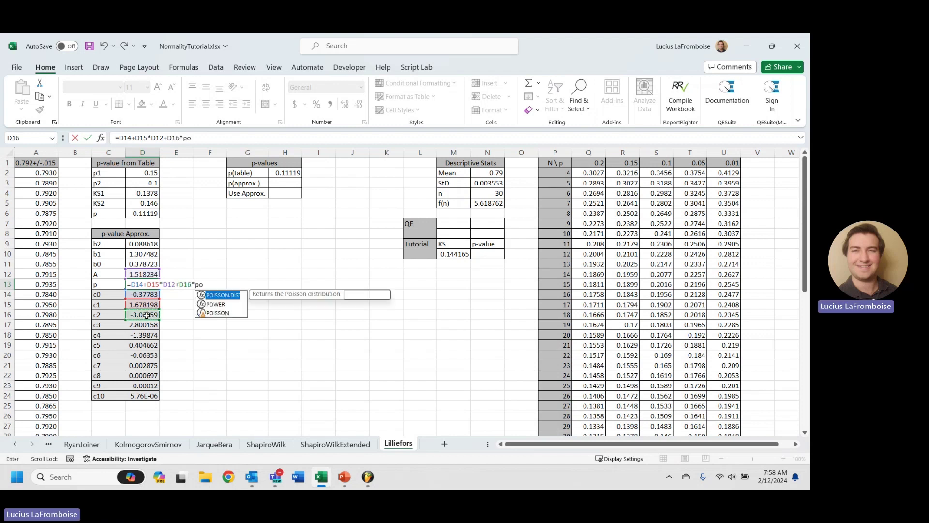
{"action": "left_click", "coordinate": [151, 274]}
{"action": "type", "text": ",2)+"}
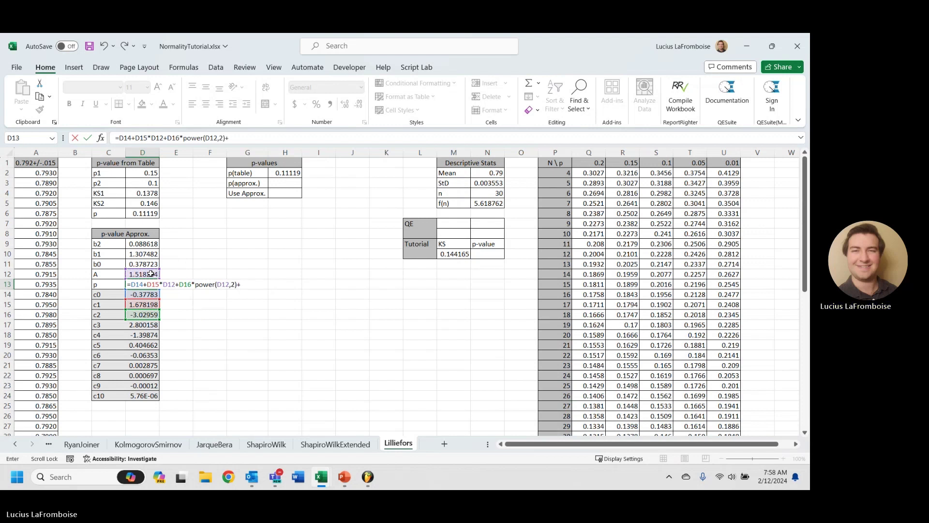
{"action": "left_click", "coordinate": [138, 323]}
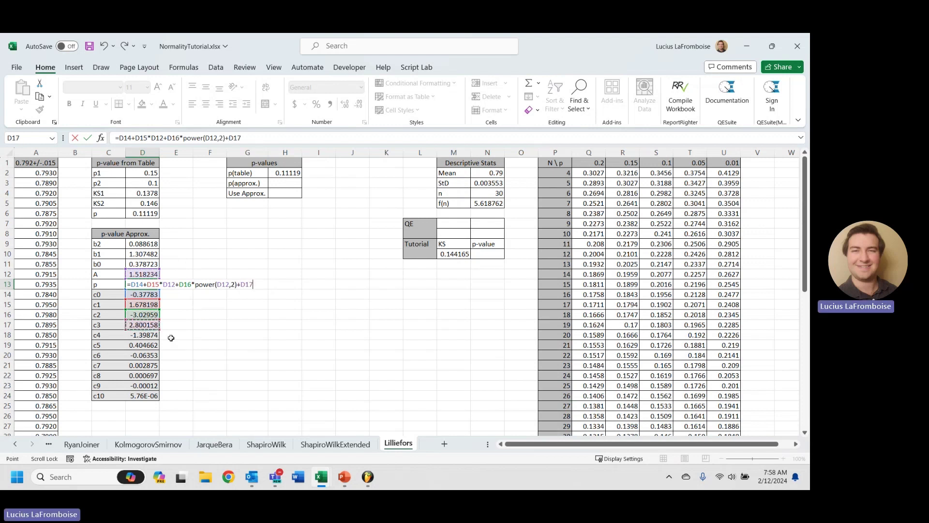
{"action": "type", "text": "*power("}
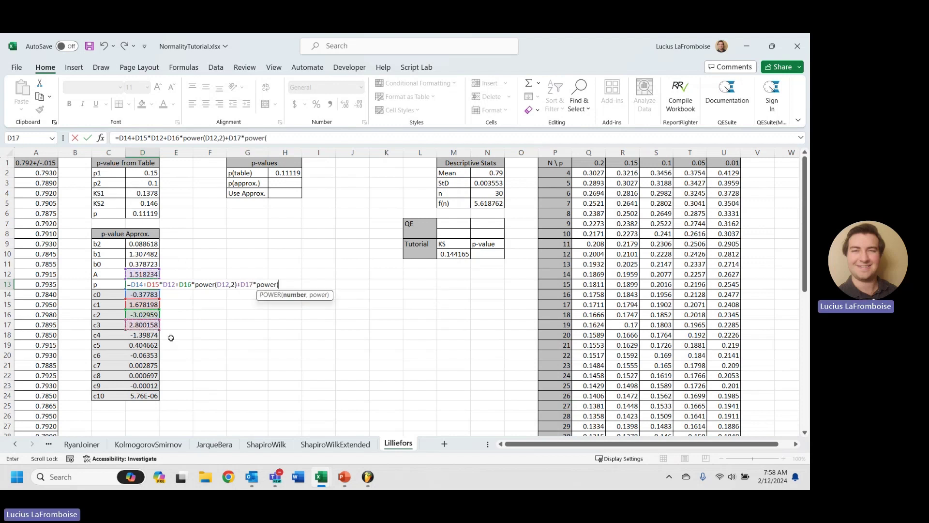
{"action": "left_click", "coordinate": [136, 274]}
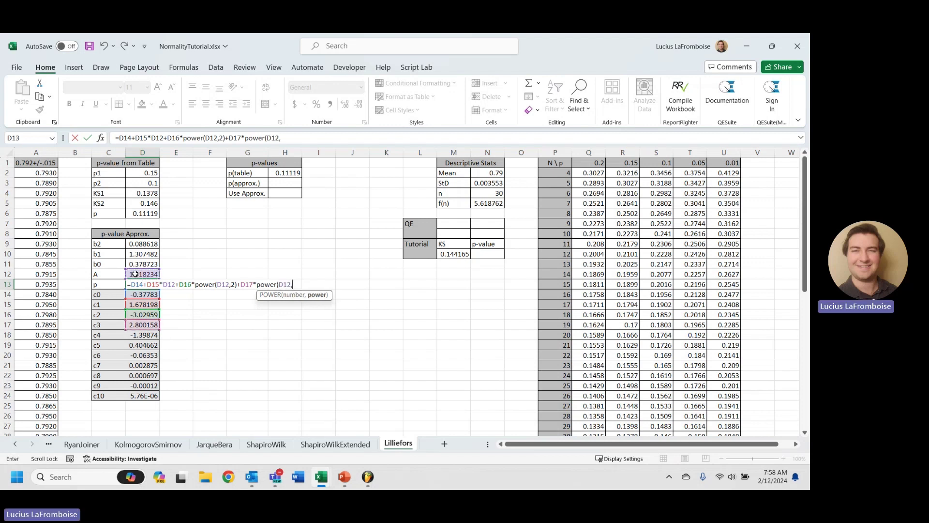
{"action": "type", "text": ",3)+"}
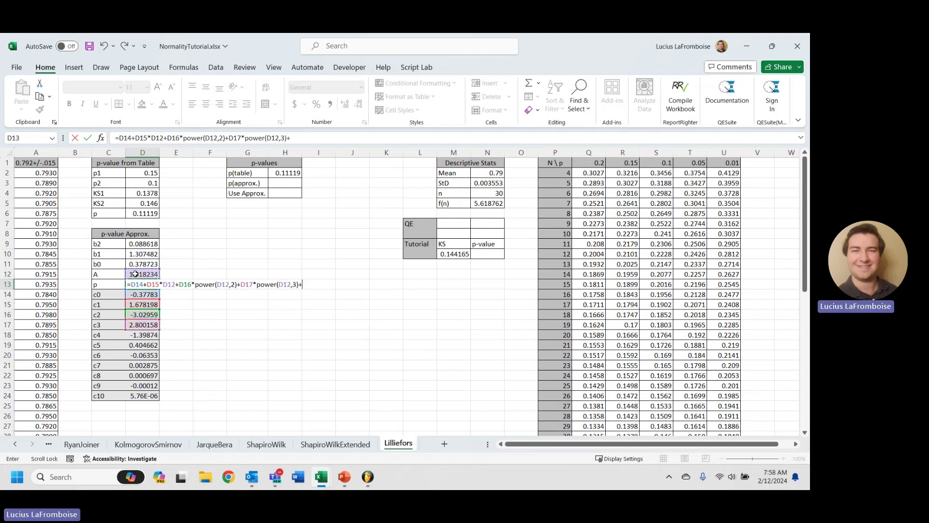
Step: Extend the D13 polynomial with the c4 and c5 terms, D18*POWER(D12,4)+D19*POWER(D12,5)
{"action": "left_click", "coordinate": [144, 331]}
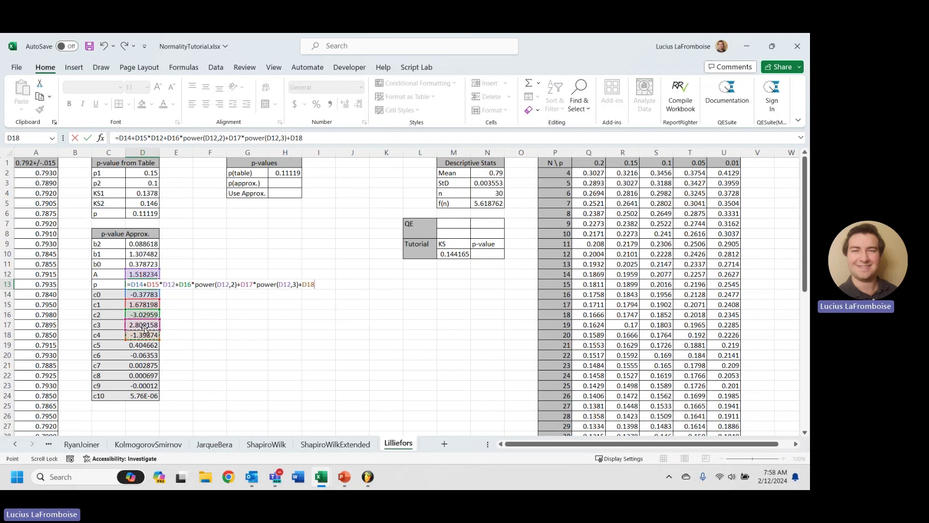
{"action": "type", "text": "*power("}
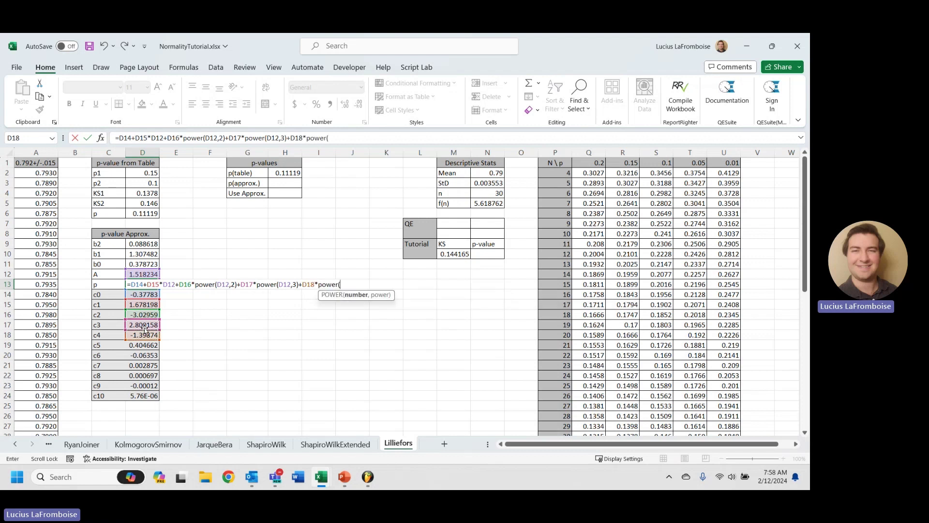
{"action": "left_click", "coordinate": [137, 274]}
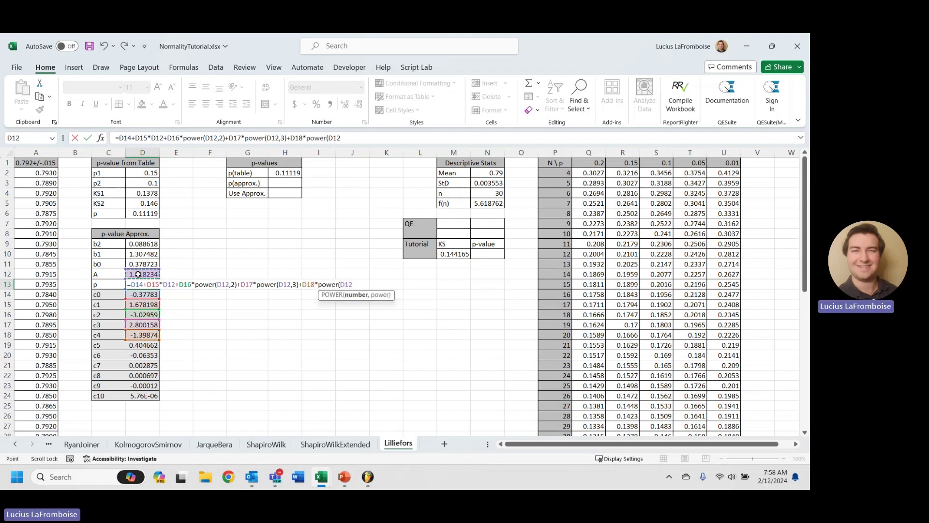
{"action": "type", "text": ",4)+"}
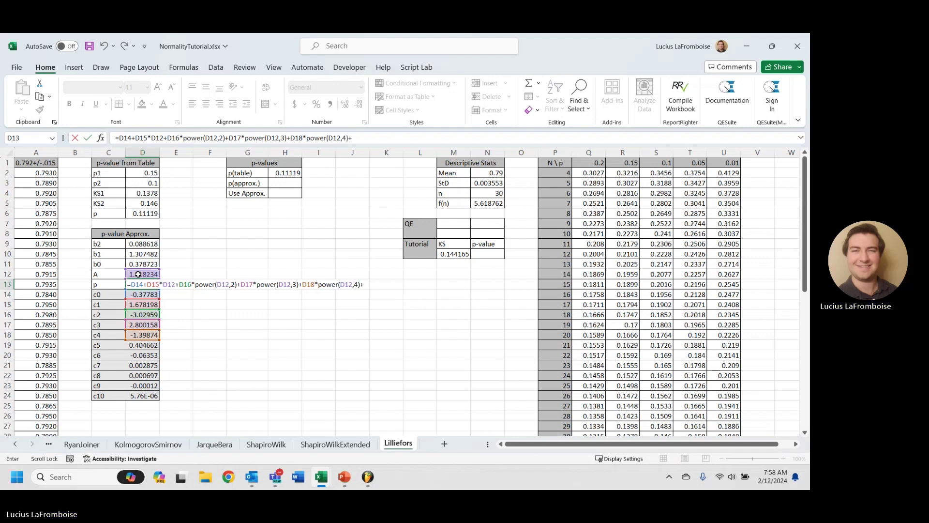
{"action": "left_click", "coordinate": [147, 346]}
{"action": "type", "text": "*"}
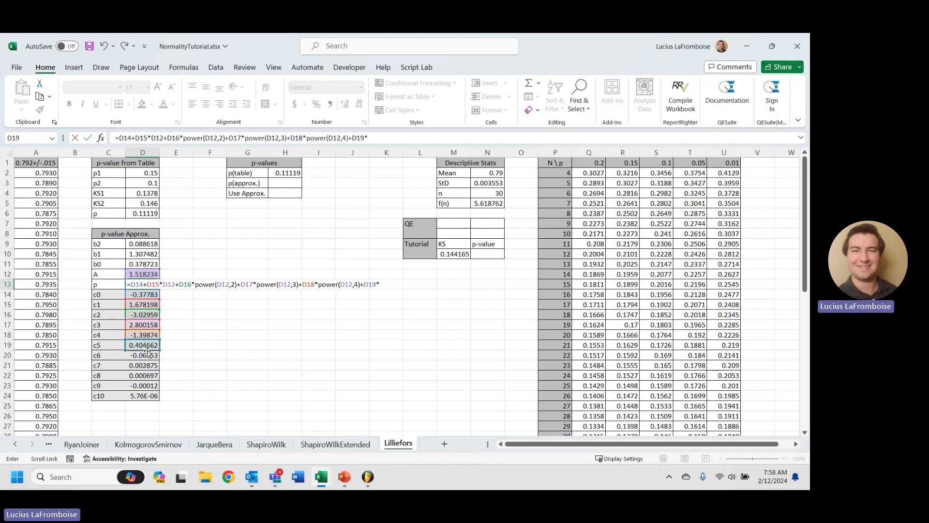
{"action": "type", "text": "power("}
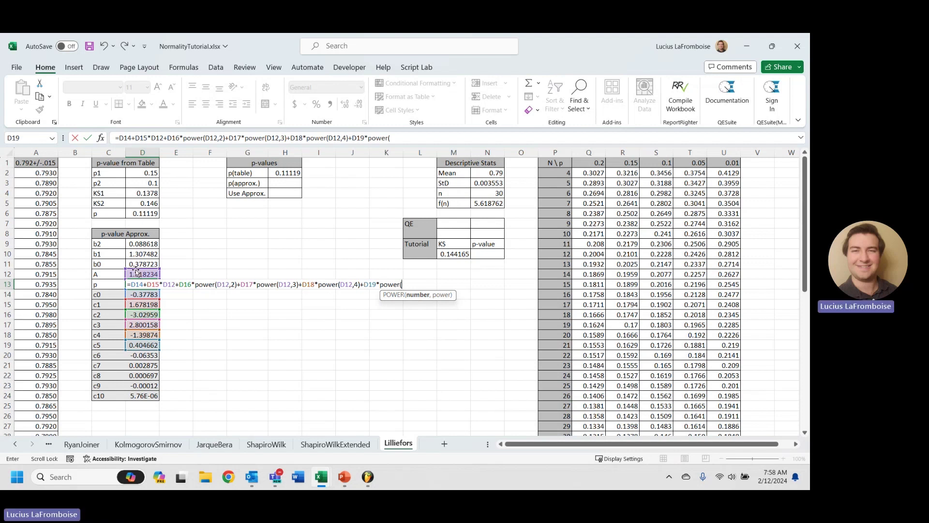
{"action": "left_click", "coordinate": [136, 274]}
{"action": "type", "text": ","}
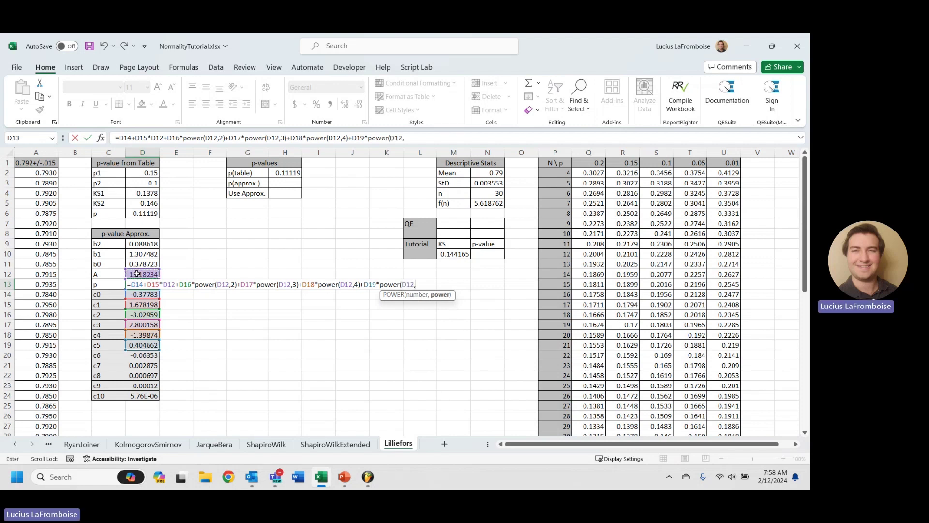
{"action": "type", "text": "5)+"}
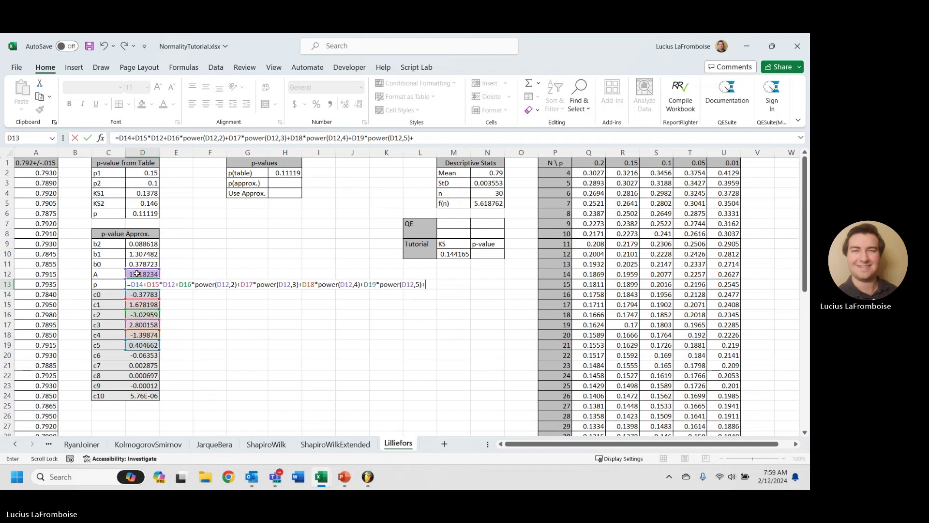
Step: Append the c6 and c7 terms to the D13 polynomial, D20*POWER(D12,6)+D21*POWER(D12,7)
{"action": "left_click", "coordinate": [135, 356]}
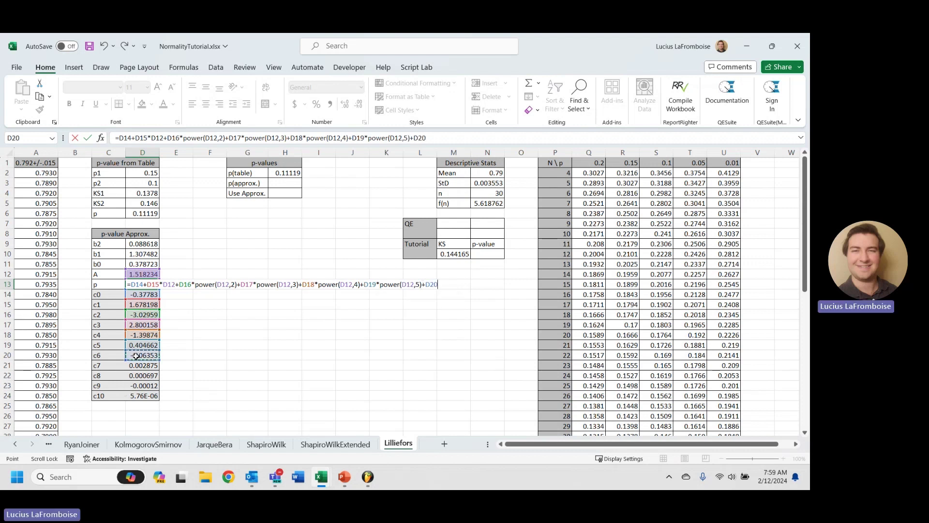
{"action": "type", "text": "*power("}
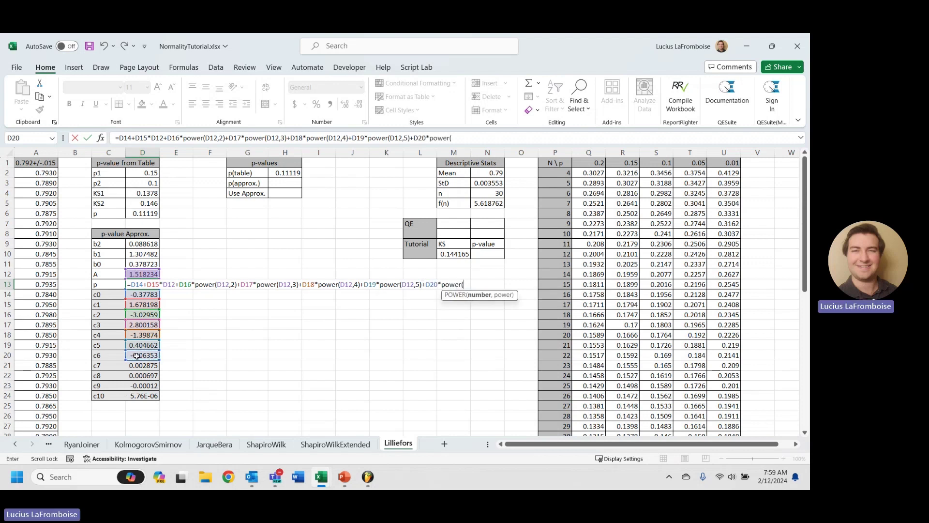
{"action": "type", "text": "D12,6)"}
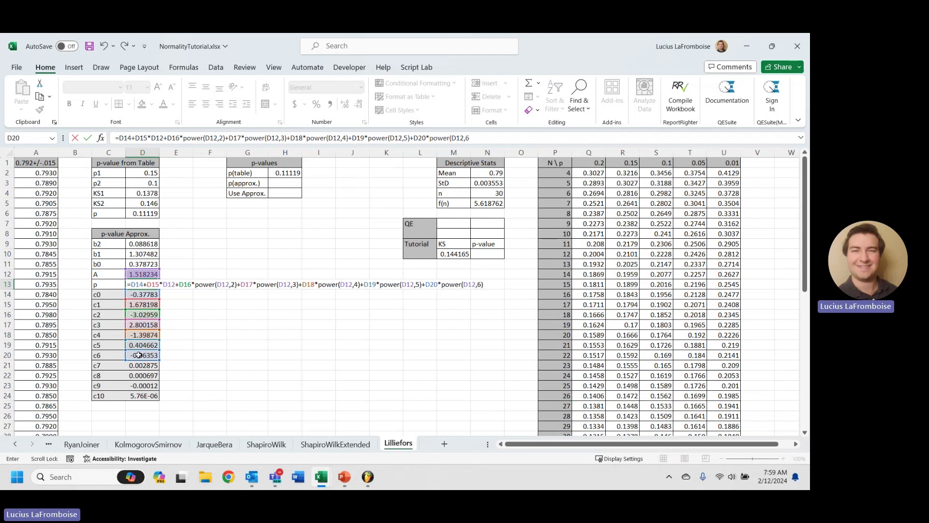
{"action": "type", "text": "+"}
{"action": "left_click", "coordinate": [143, 364]}
{"action": "type", "text": "*power("}
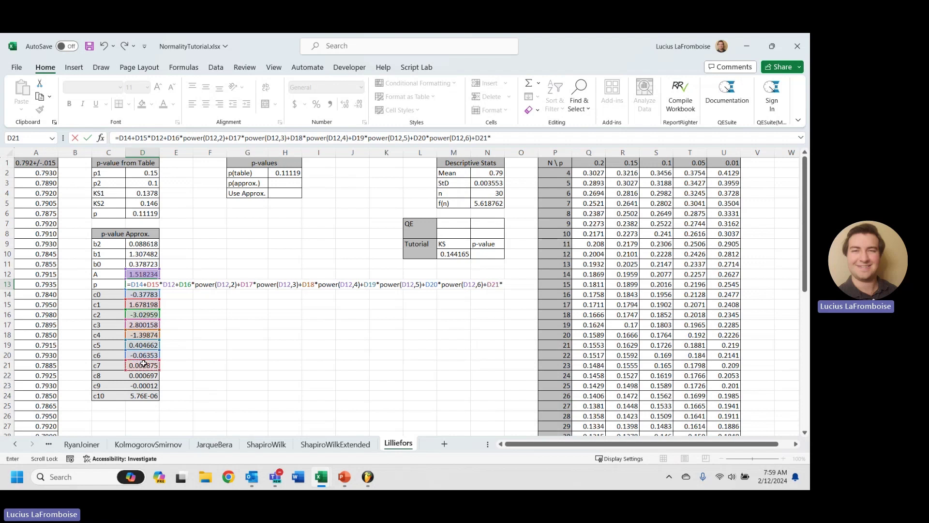
{"action": "type", "text": "D12,"}
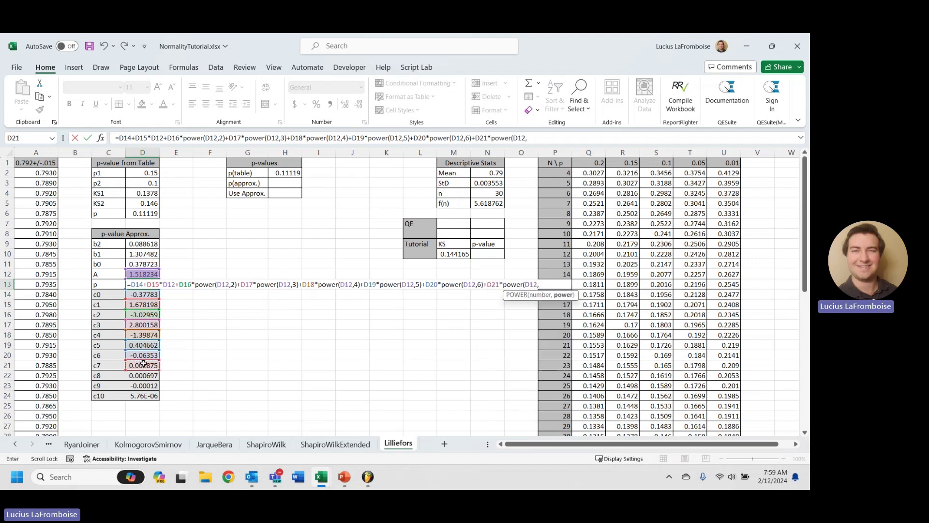
{"action": "type", "text": "7)+"}
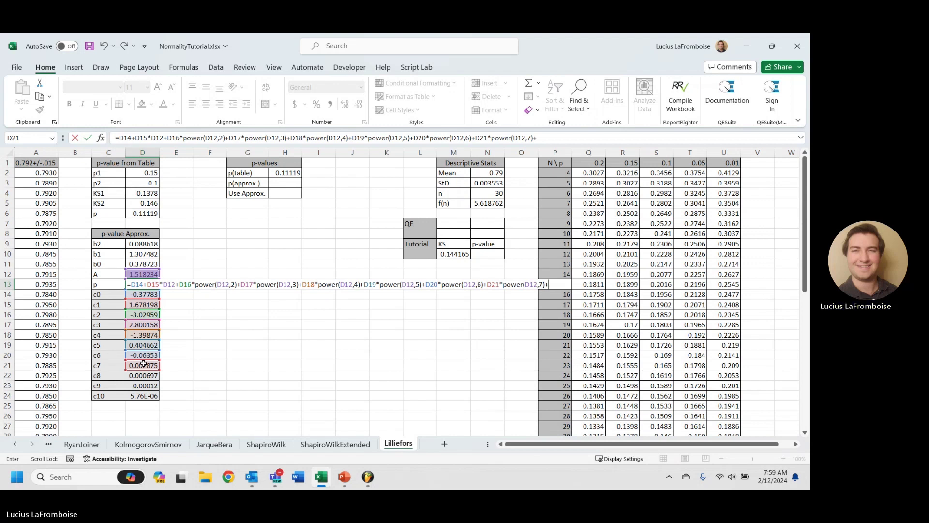
Step: Add the c8 and c9 terms to the D13 polynomial, D22*POWER(D12,8)+D23*POWER(D12,9)
{"action": "left_click", "coordinate": [148, 376]}
{"action": "type", "text": "*power("}
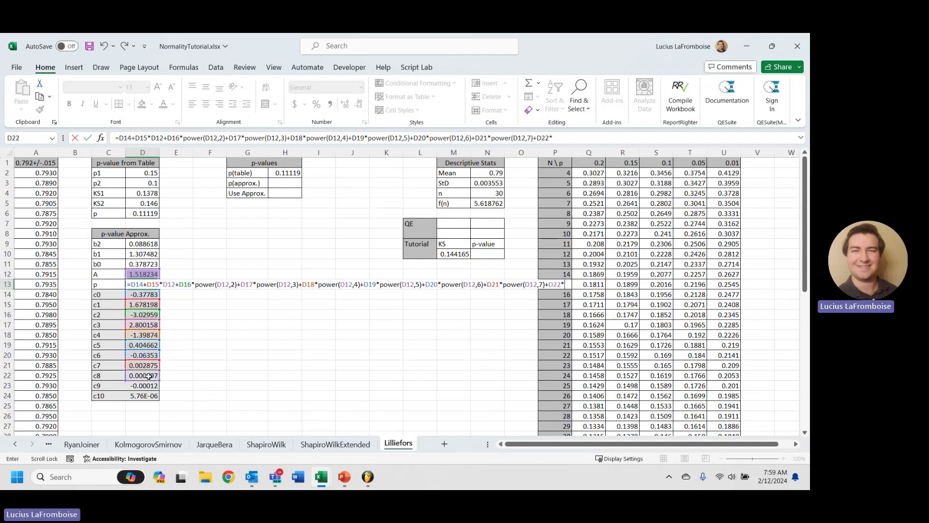
{"action": "type", "text": "D12,"}
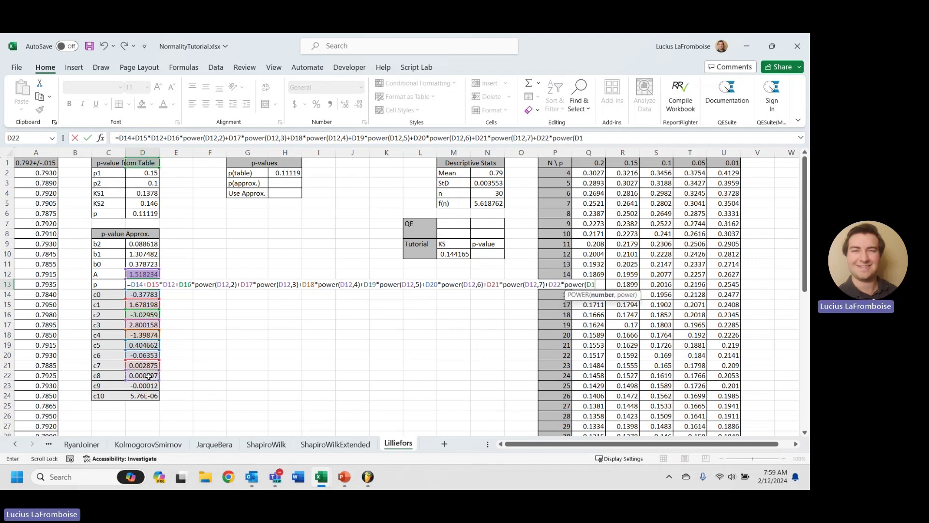
{"action": "type", "text": "8"}
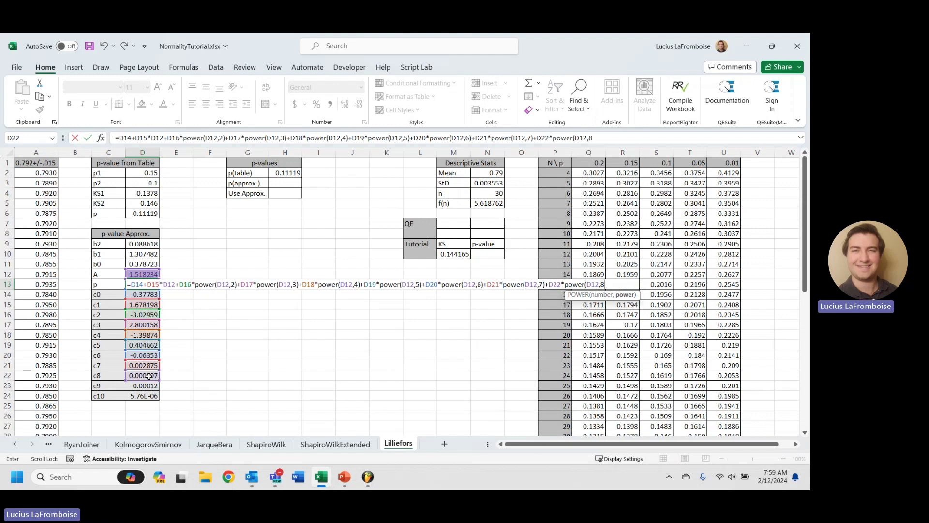
{"action": "type", "text": ")+"}
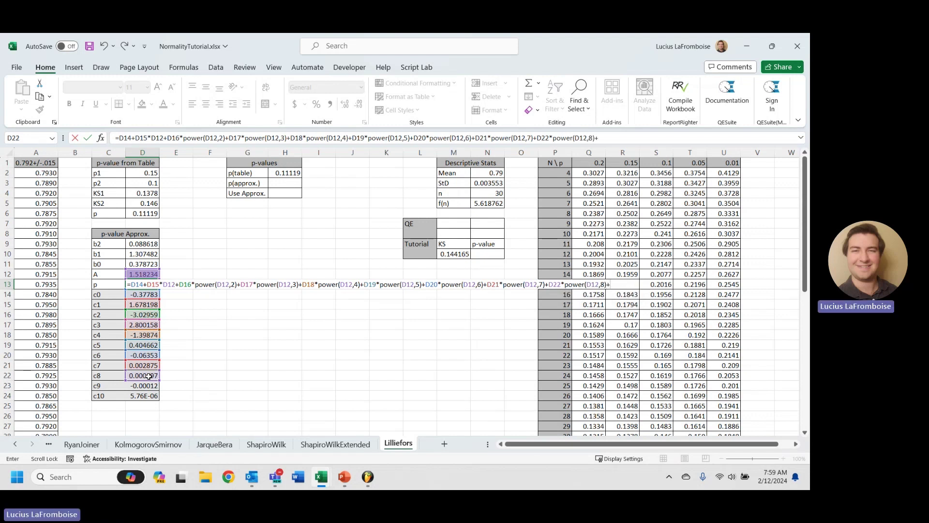
{"action": "left_click", "coordinate": [153, 384]}
{"action": "type", "text": "*power"}
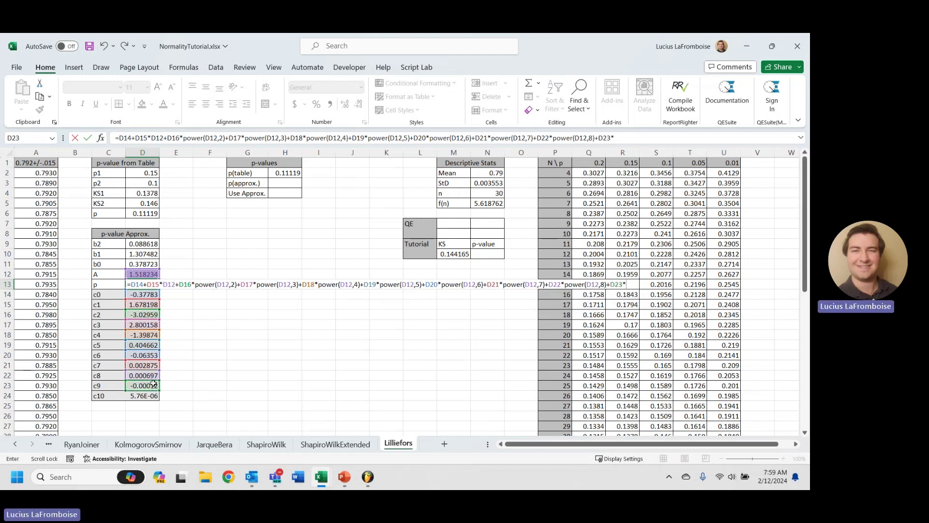
{"action": "type", "text": "(D12,"}
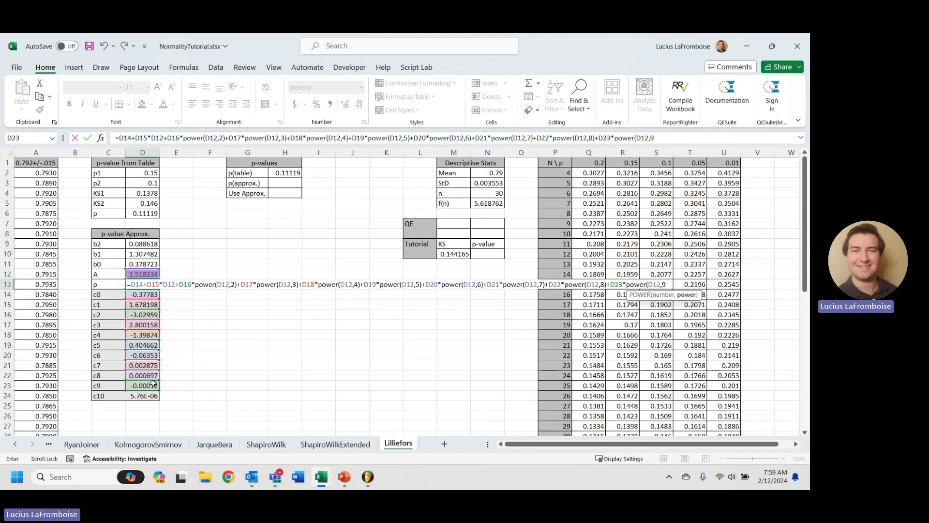
{"action": "type", "text": "9)+"}
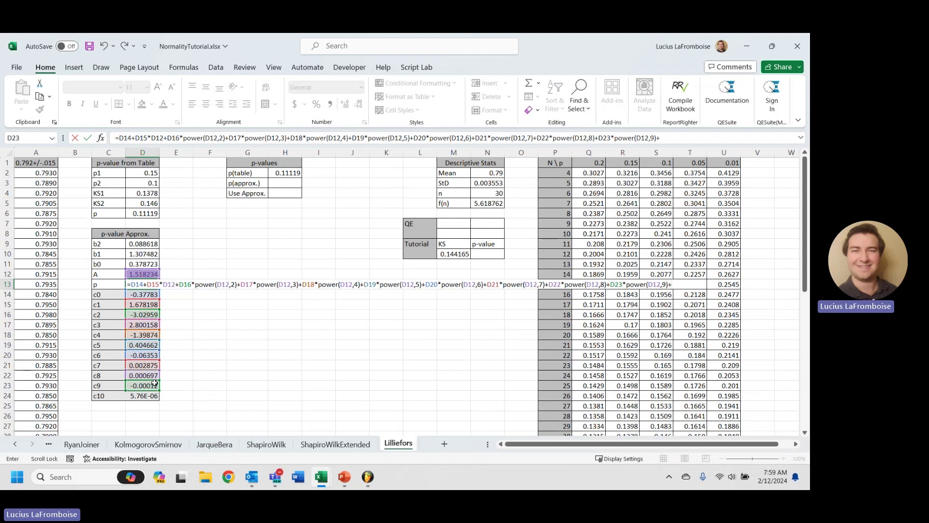
Step: Finish the approximate p polynomial with the c10 term, D24*POWER(D12,10), and enter the formula in D13
{"action": "left_click", "coordinate": [142, 399]}
{"action": "type", "text": "*power("}
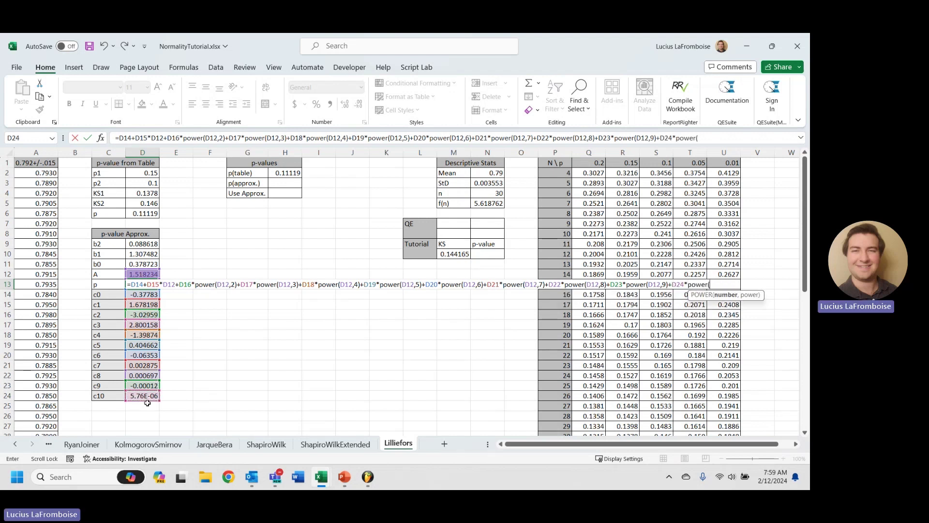
{"action": "type", "text": "D12,10)"}
{"action": "key", "text": "Return"}
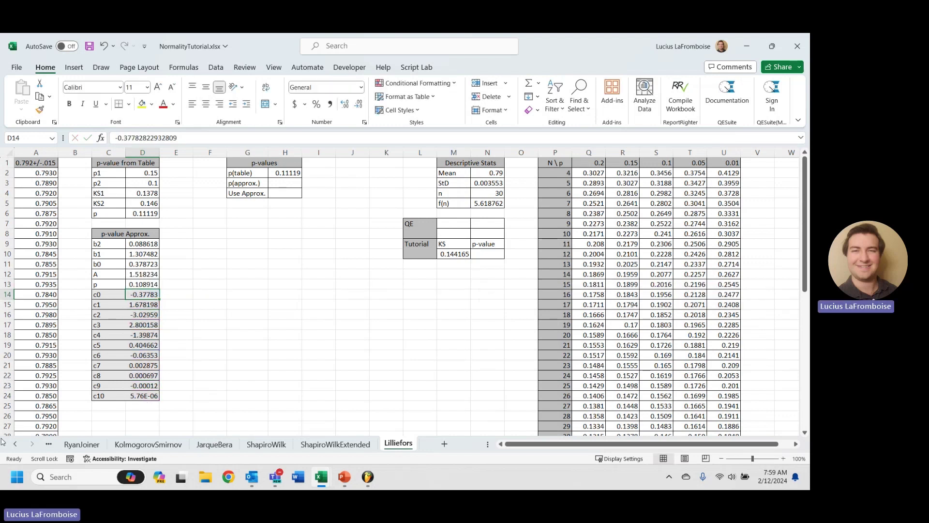
Step: Fill the p(approx.) cell H3 with a reference to the polynomial result, =D13
{"action": "left_click", "coordinate": [276, 183]}
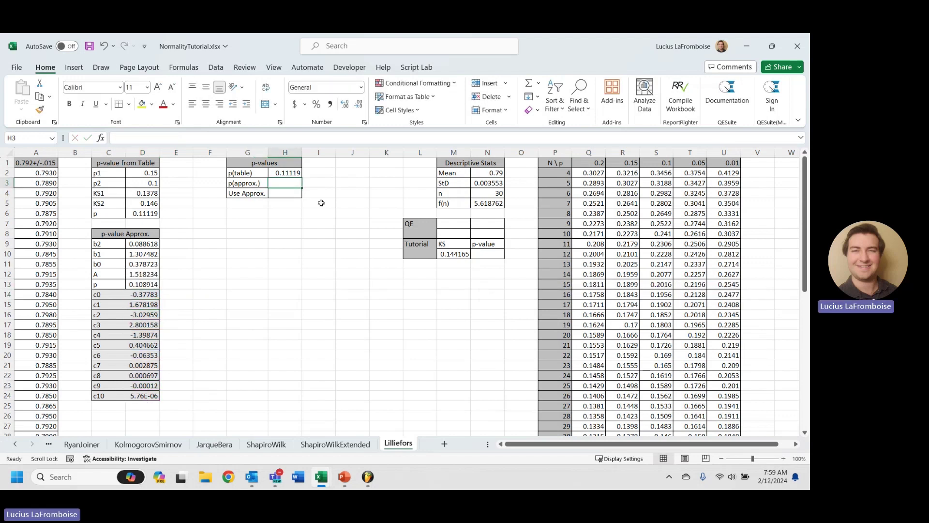
{"action": "type", "text": "="}
{"action": "left_click", "coordinate": [143, 284]}
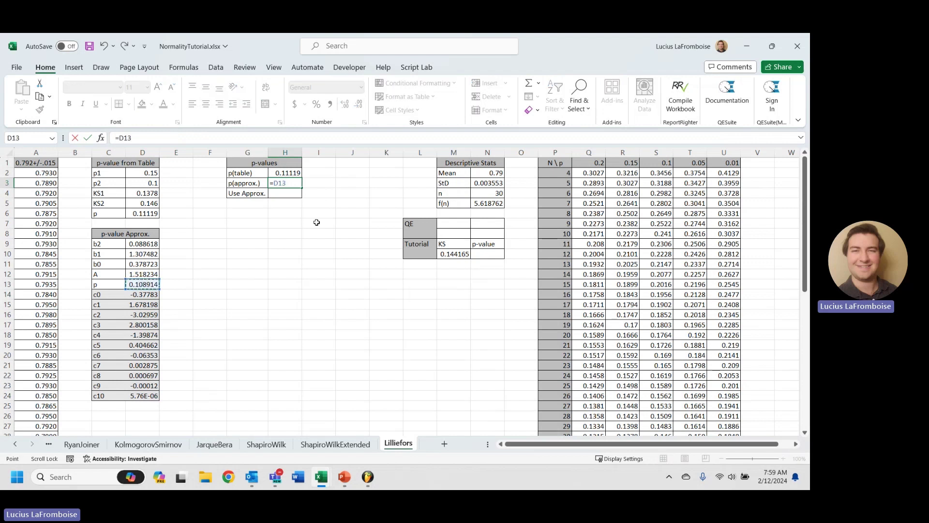
{"action": "key", "text": "Return"}
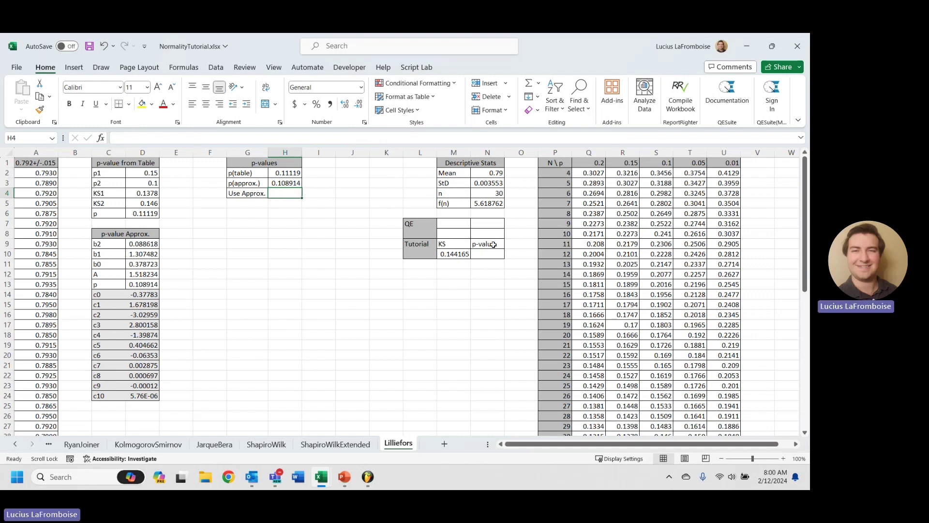
Step: Enter =IF(H4,H3,H2) as the Tutorial p-value in N10, choosing between the approximate and table p-values
{"action": "left_click", "coordinate": [479, 255]}
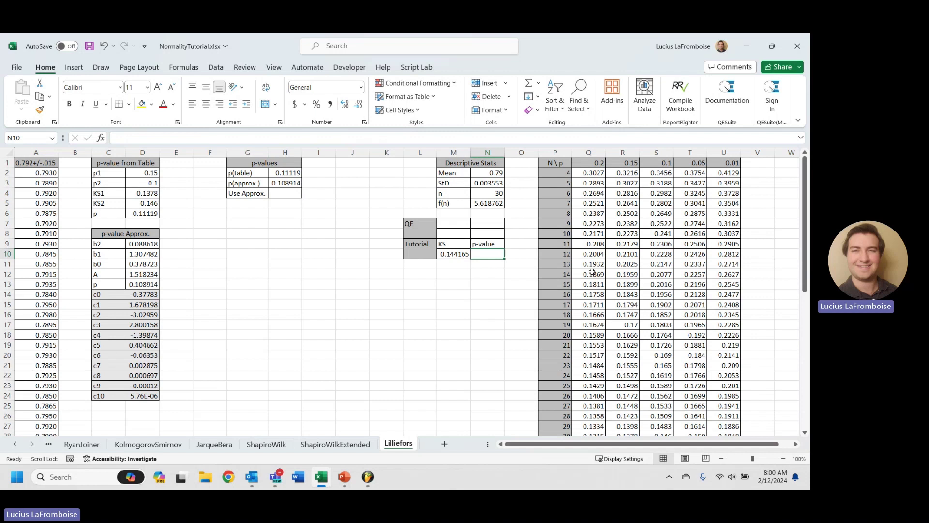
{"action": "type", "text": "="}
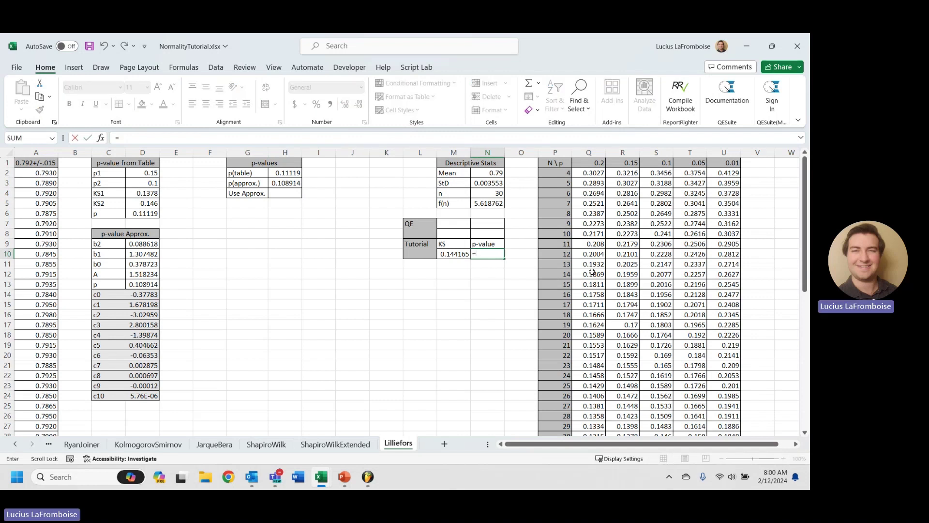
{"action": "type", "text": "IF("}
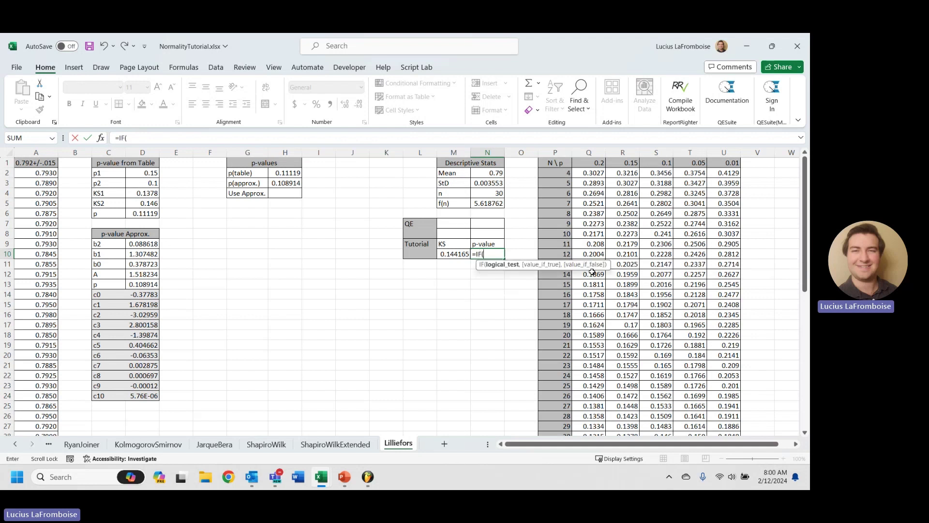
{"action": "left_click", "coordinate": [286, 193]}
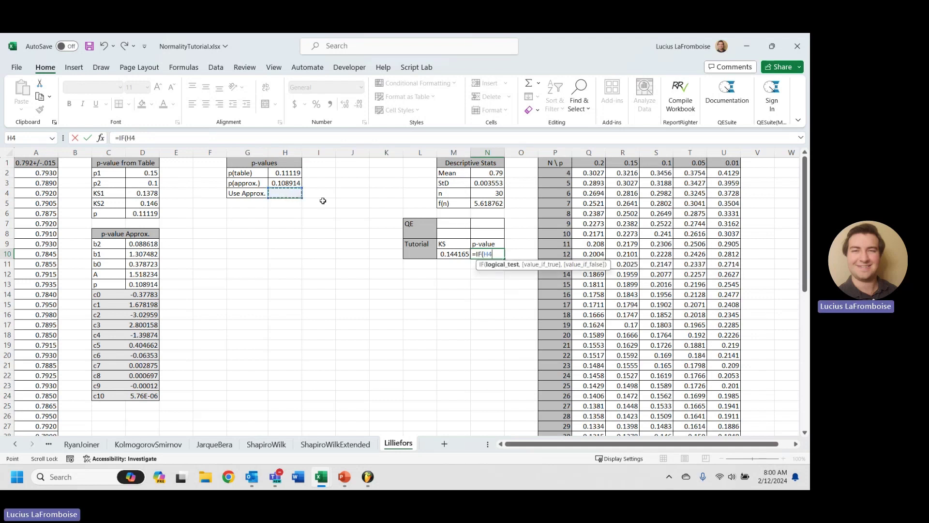
{"action": "type", "text": ","}
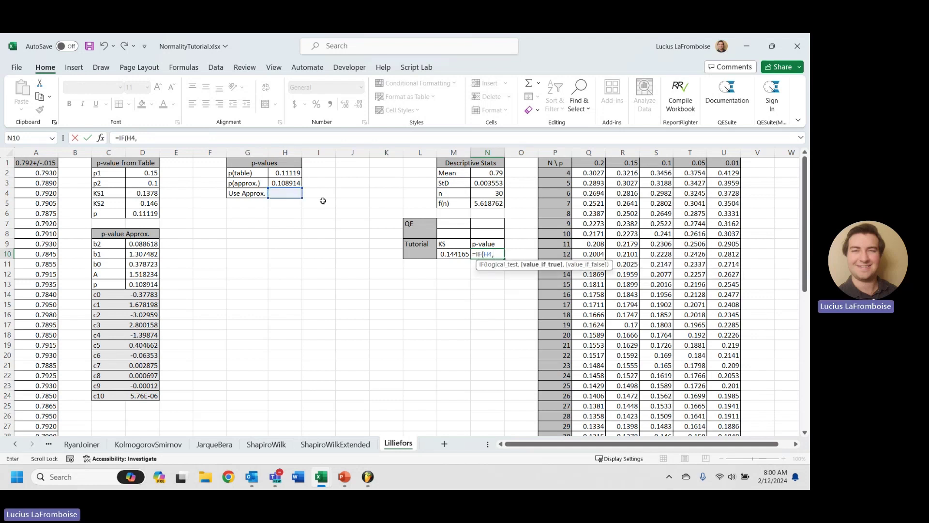
{"action": "left_click", "coordinate": [285, 183]}
{"action": "type", "text": ","}
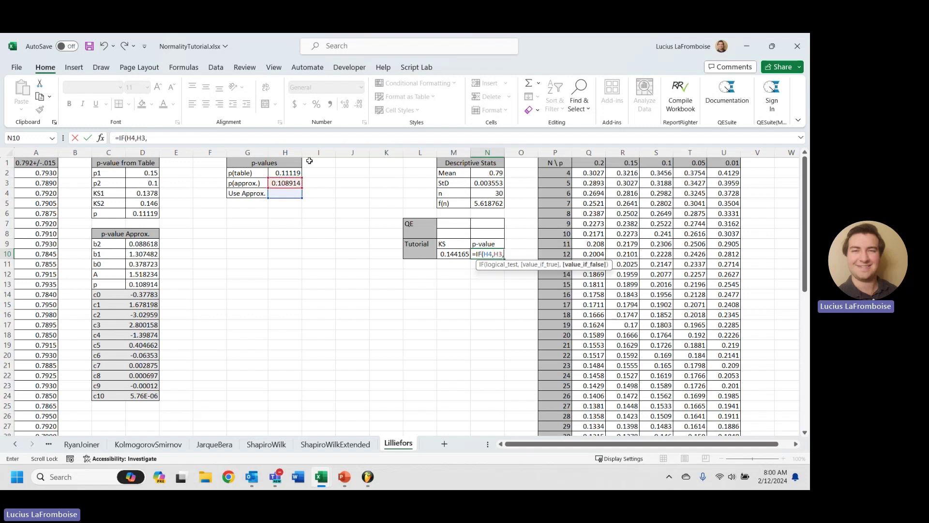
{"action": "left_click", "coordinate": [282, 173]}
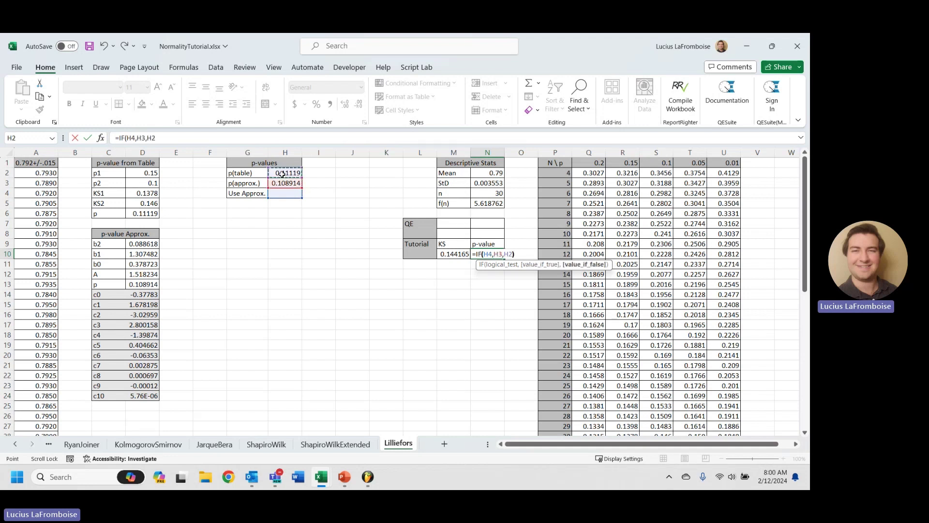
{"action": "key", "text": "Return"}
Step: Try to set the Use Approx. flag in H4 to true, entering it as "ture"
{"action": "left_click", "coordinate": [290, 193]}
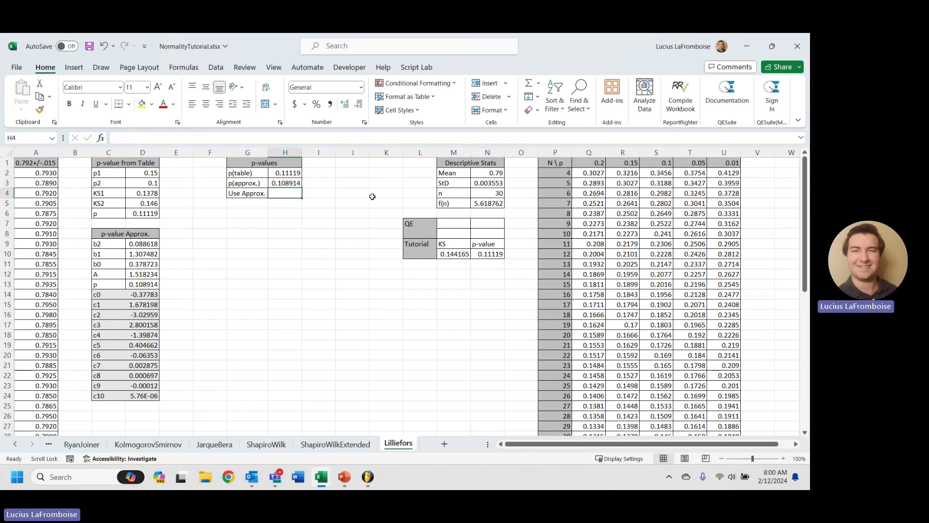
{"action": "type", "text": "ture"}
{"action": "key", "text": "Return"}
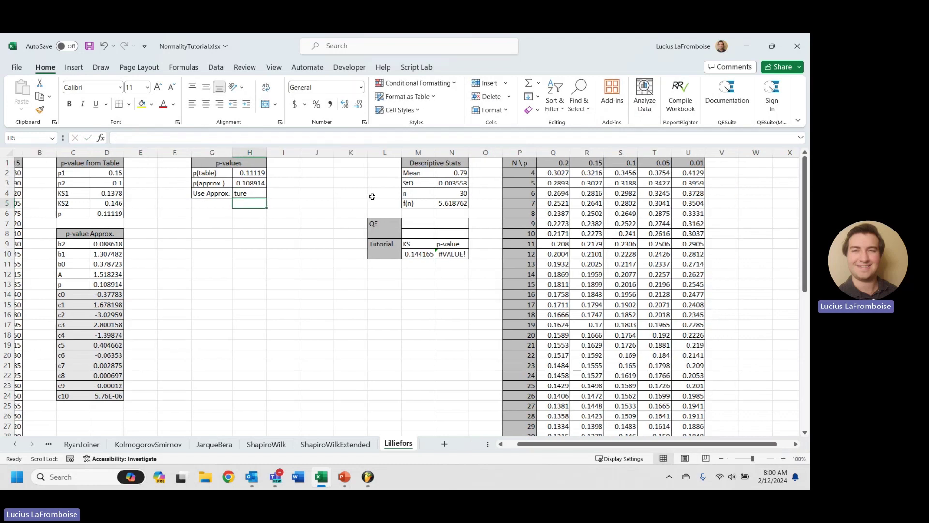
Step: Correct the Use Approx. flag in H4 to TRUE to try the approximate p-value, and clear the cell
{"action": "key", "text": "Up"}
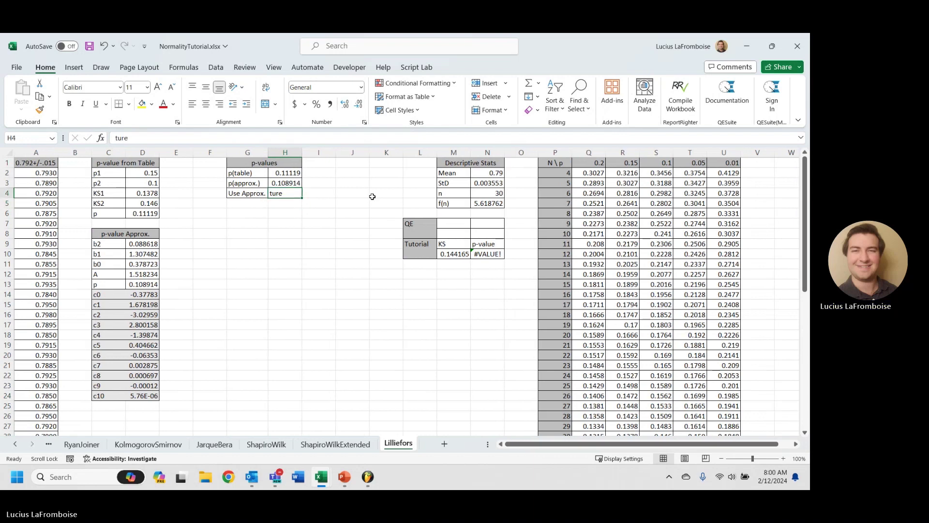
{"action": "type", "text": "true"}
{"action": "key", "text": "Return"}
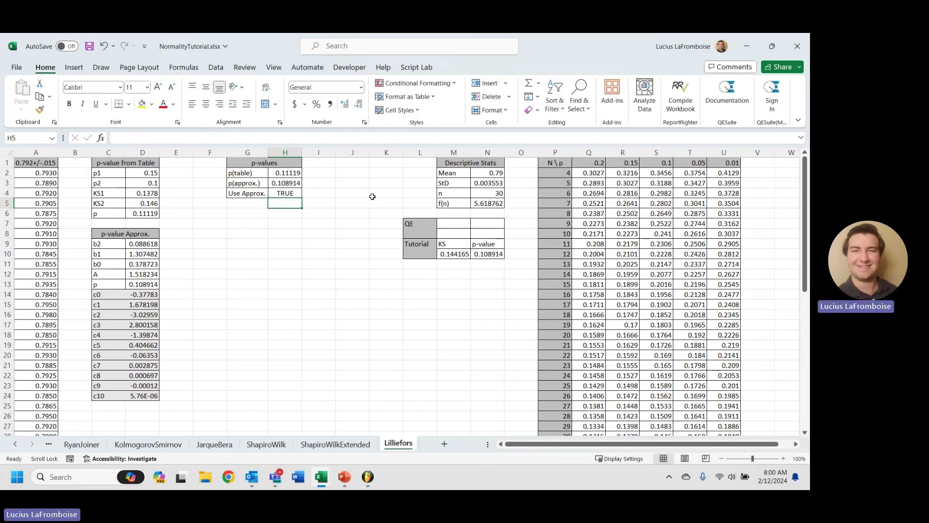
{"action": "left_click", "coordinate": [292, 192]}
{"action": "key", "text": "Delete"}
{"action": "left_click", "coordinate": [296, 233]}
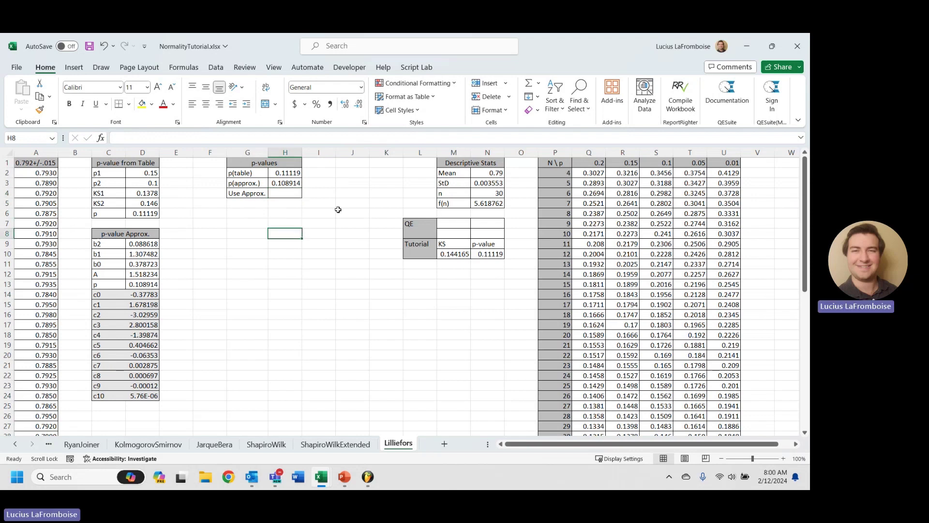
Step: Begin an IF formula in the Use Approx. cell H4 that tests whether the Inflection cell Q55 equals 0
{"action": "scroll", "coordinate": [341, 201], "scroll_direction": "down", "scroll_amount": 13}
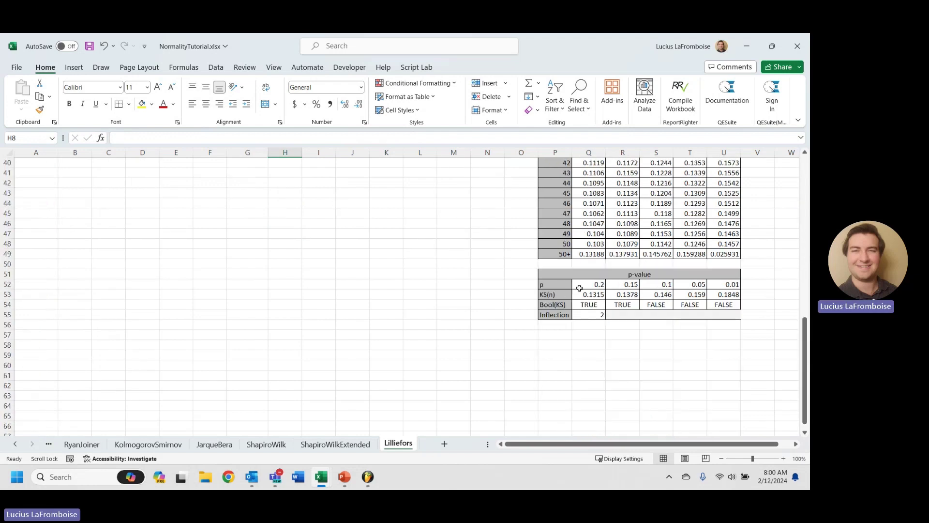
{"action": "scroll", "coordinate": [576, 299], "scroll_direction": "up", "scroll_amount": 3}
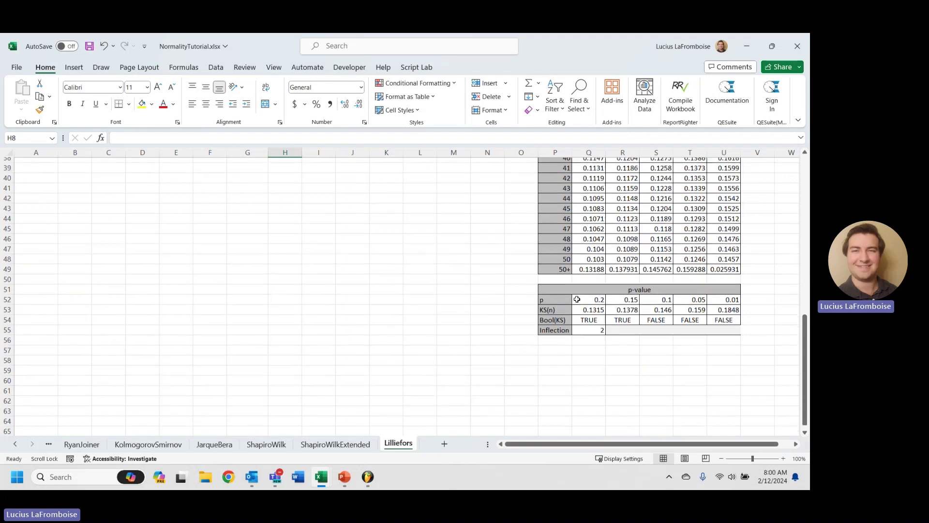
{"action": "scroll", "coordinate": [261, 248], "scroll_direction": "up", "scroll_amount": 10}
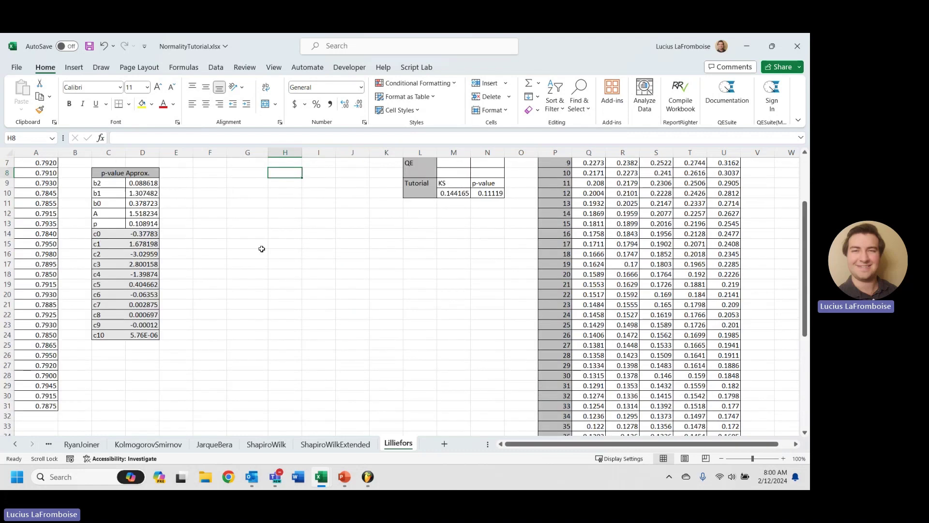
{"action": "left_click", "coordinate": [283, 195]}
{"action": "type", "text": "="}
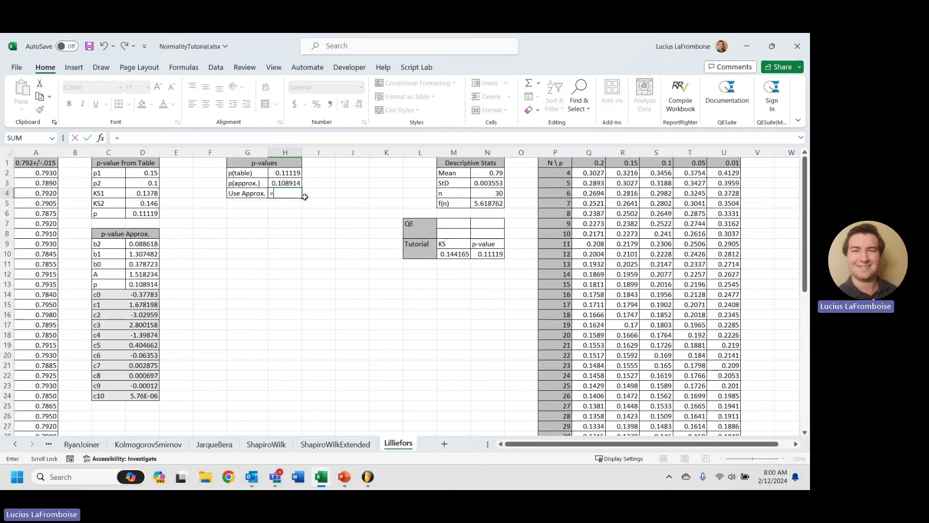
{"action": "type", "text": "IF("}
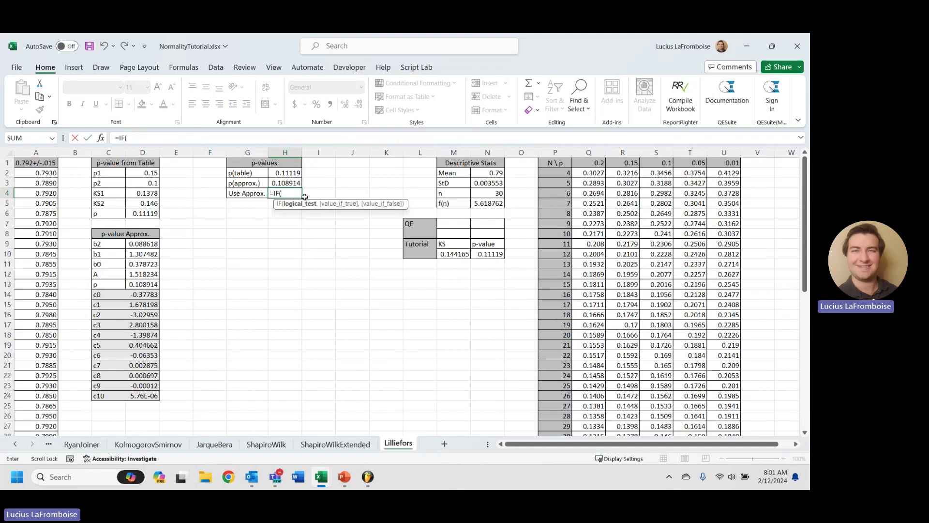
{"action": "scroll", "coordinate": [304, 196], "scroll_direction": "down", "scroll_amount": 12}
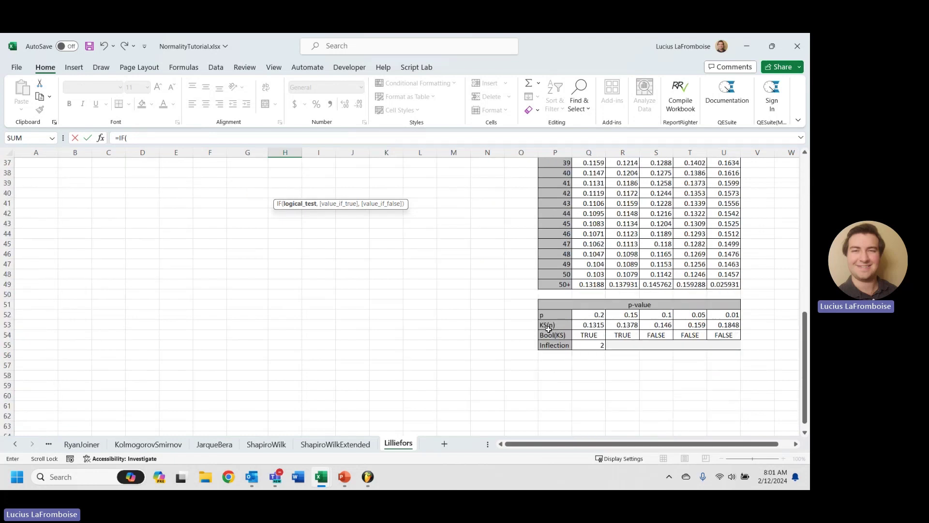
{"action": "scroll", "coordinate": [726, 324], "scroll_direction": "up", "scroll_amount": 12}
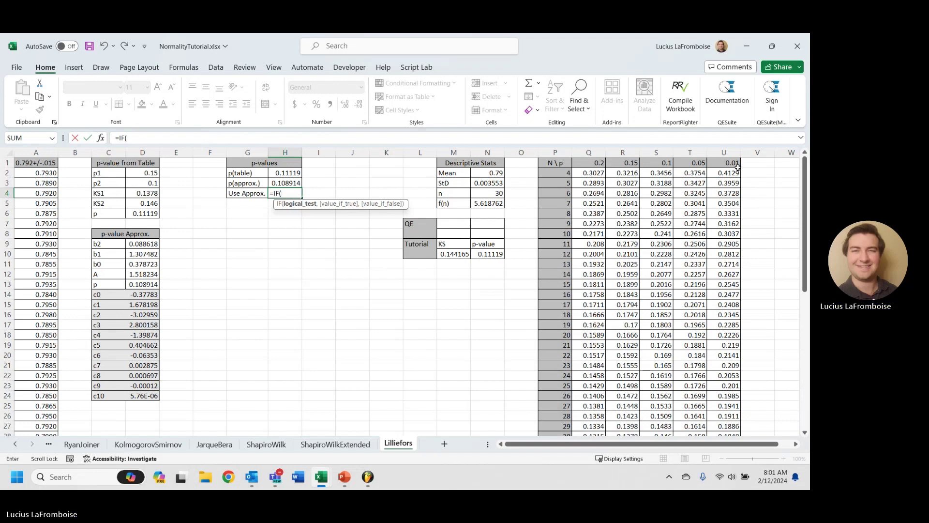
{"action": "scroll", "coordinate": [737, 166], "scroll_direction": "down", "scroll_amount": 9}
{"action": "scroll", "coordinate": [737, 198], "scroll_direction": "down", "scroll_amount": 2}
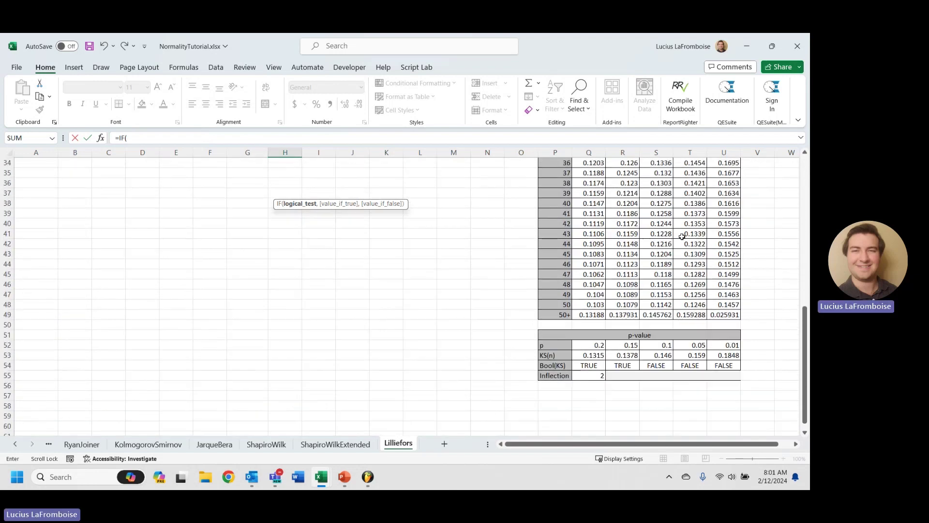
{"action": "left_click", "coordinate": [596, 378]}
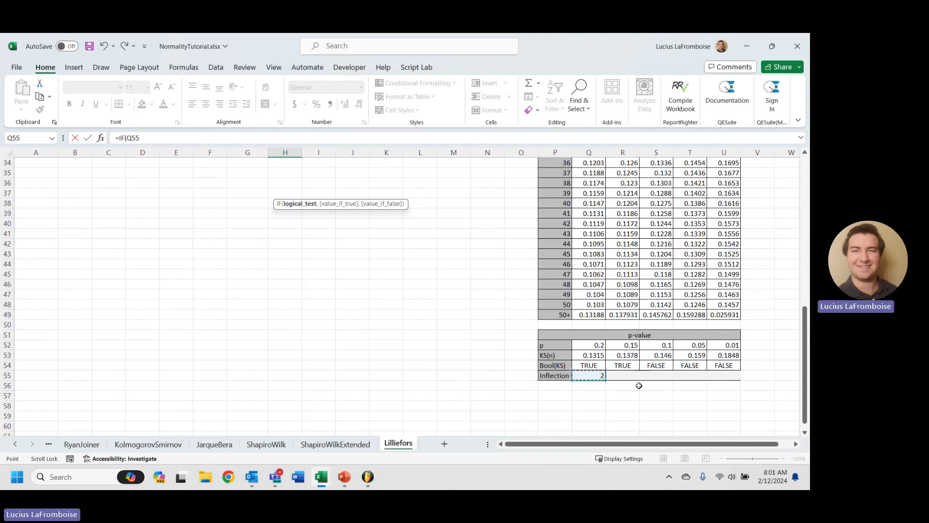
{"action": "type", "text": "=0,"}
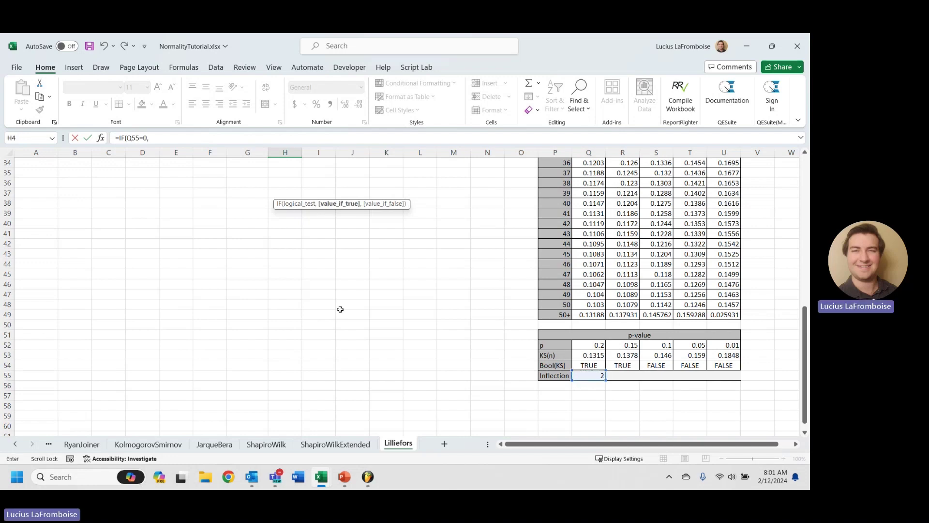
Step: Finish the H4 formula with true and false as its results, giving =IF(Q55=0,true,false)
{"action": "scroll", "coordinate": [333, 301], "scroll_direction": "up", "scroll_amount": 5}
{"action": "scroll", "coordinate": [333, 301], "scroll_direction": "up", "scroll_amount": 6}
{"action": "type", "text": "tr"}
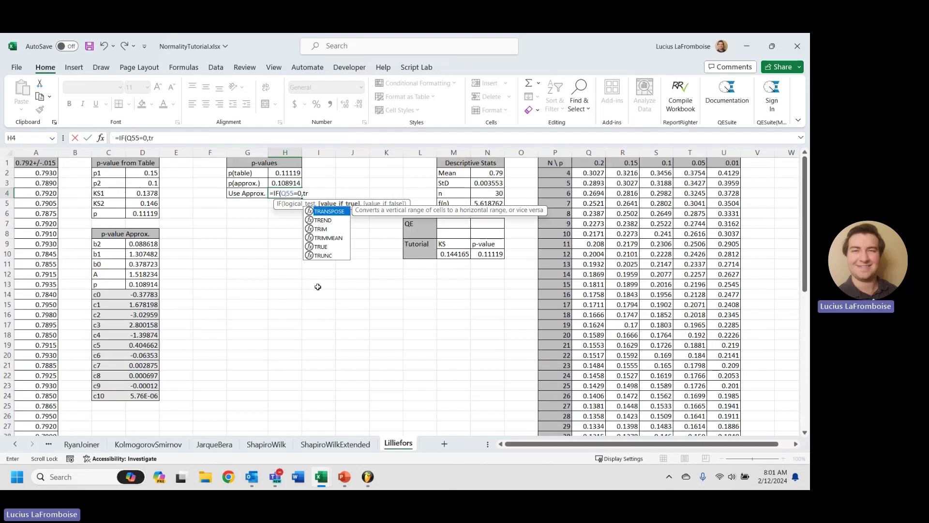
{"action": "type", "text": "ue,"}
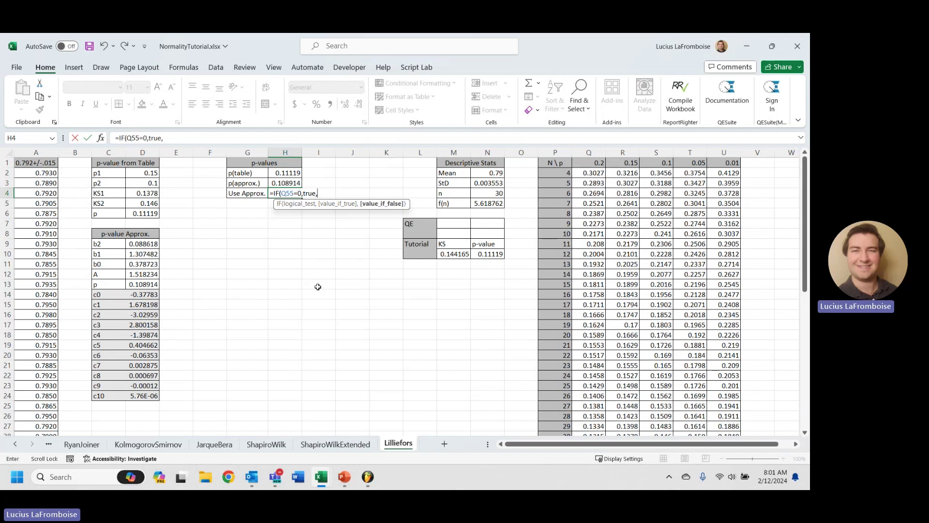
{"action": "type", "text": "false)"}
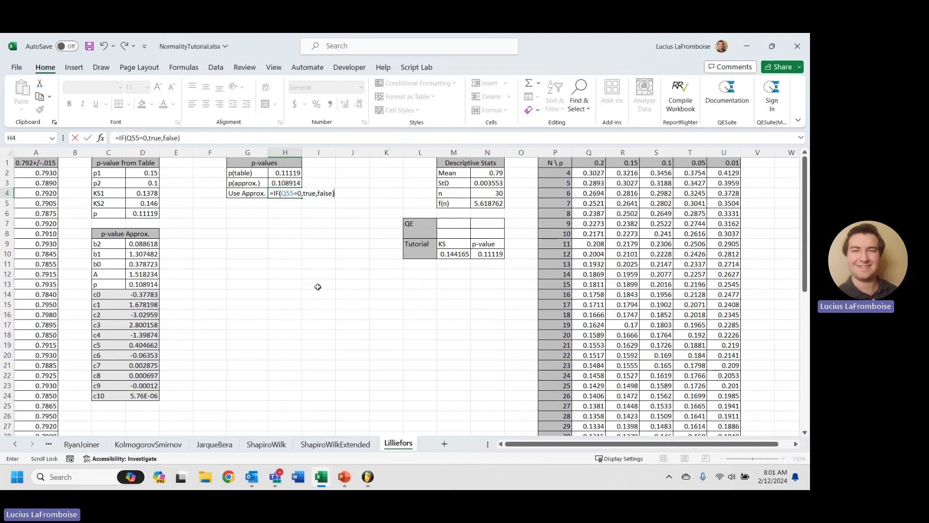
{"action": "key", "text": "Return"}
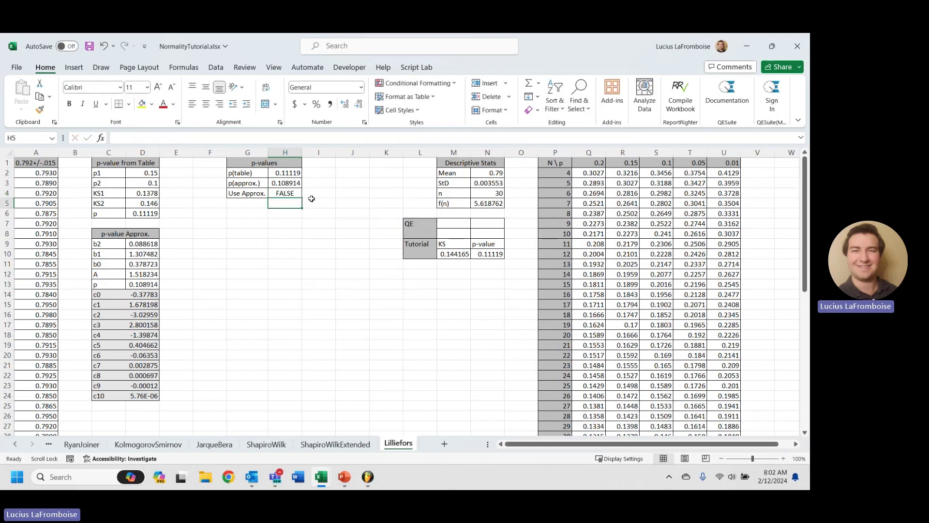
Step: Test the Use Approx. flag by overriding the Tutorial KS formula in M10 with .104165, and undo the override
{"action": "left_click", "coordinate": [454, 253]}
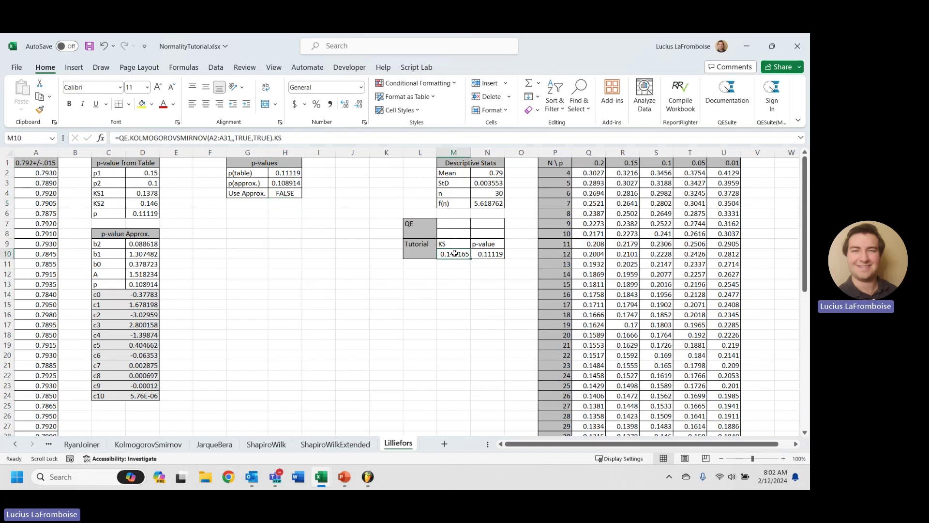
{"action": "type", "text": ".10416"}
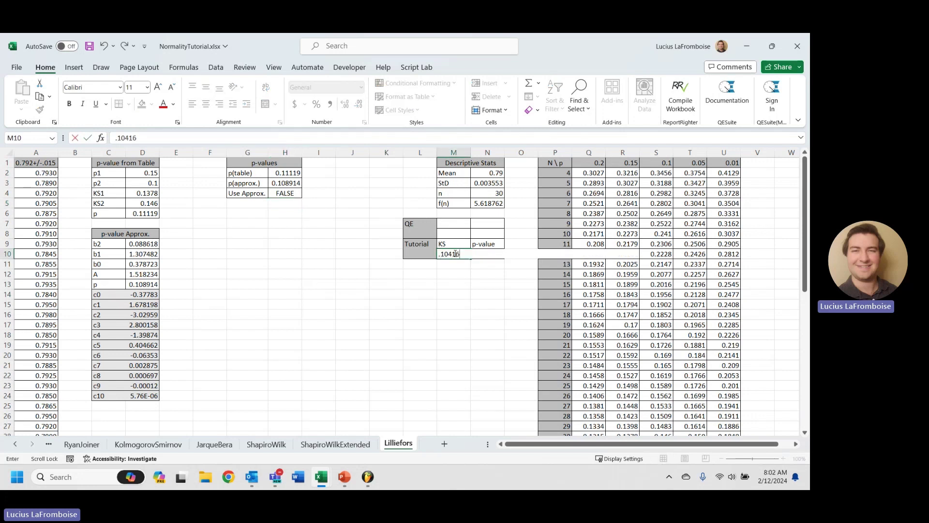
{"action": "type", "text": "5"}
{"action": "key", "text": "Return"}
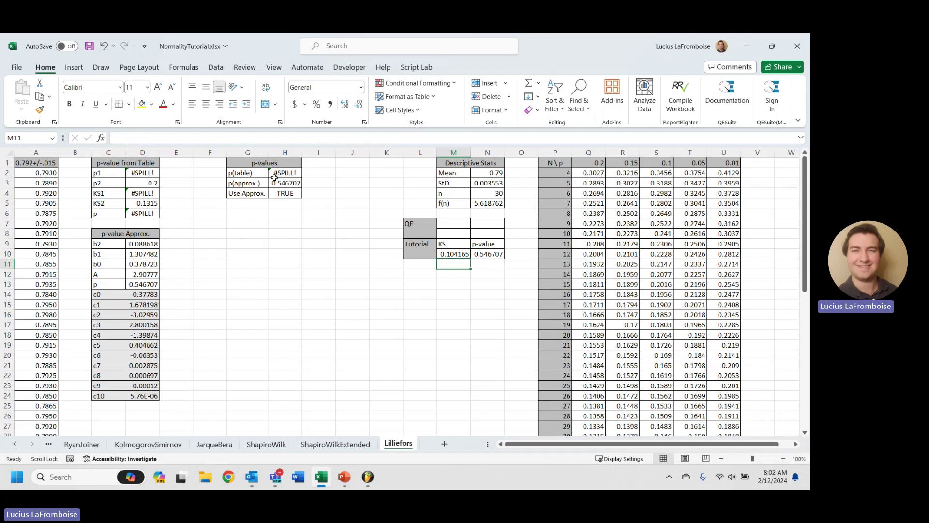
{"action": "scroll", "coordinate": [275, 178], "scroll_direction": "down", "scroll_amount": 4}
{"action": "scroll", "coordinate": [275, 178], "scroll_direction": "down", "scroll_amount": 12}
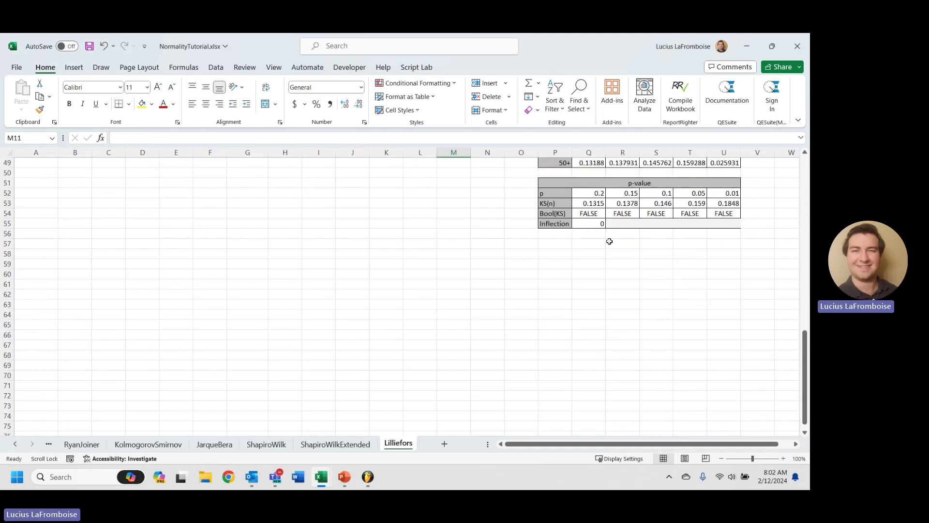
{"action": "scroll", "coordinate": [547, 228], "scroll_direction": "up", "scroll_amount": 2}
{"action": "scroll", "coordinate": [405, 296], "scroll_direction": "up", "scroll_amount": 14}
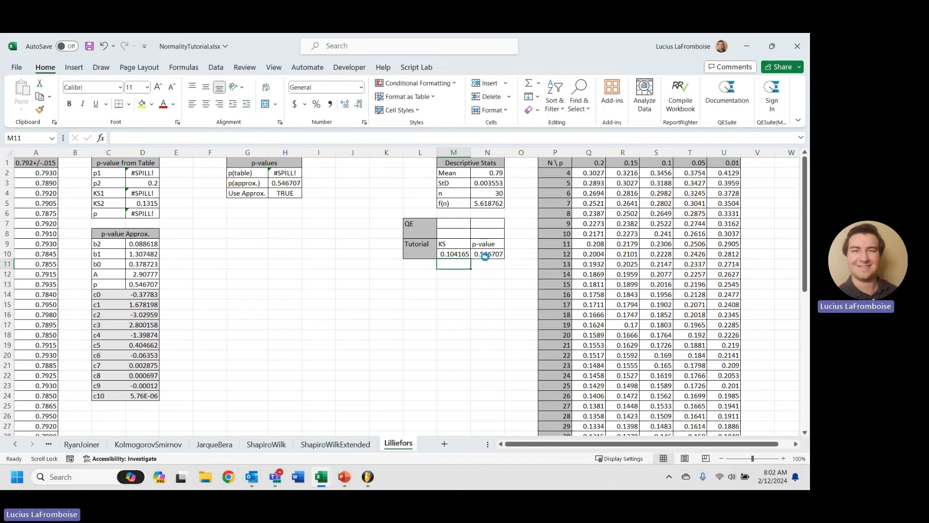
{"action": "key", "text": "ctrl+z"}
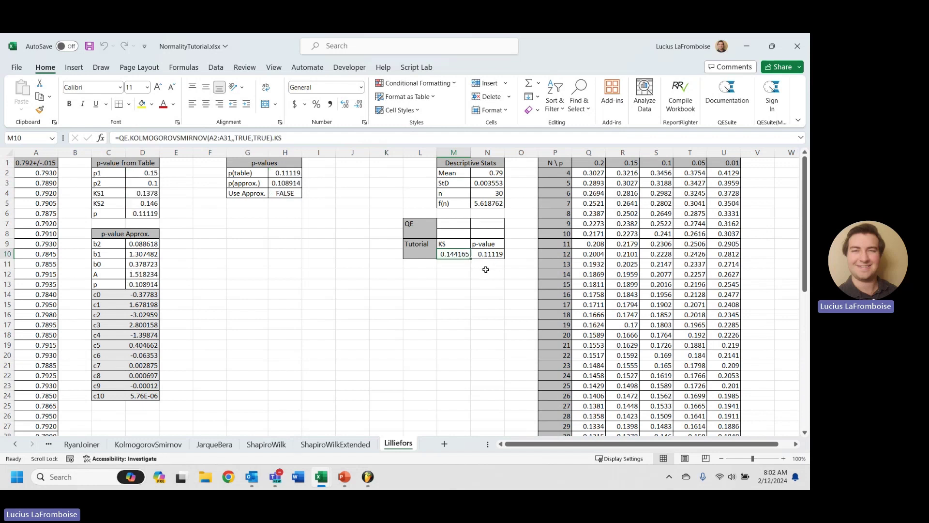
Step: Enter =QE.LILLIEFORS(A2:A31,,,TRUE) in M7 to produce the QE comparison results without a graph
{"action": "left_click", "coordinate": [454, 228]}
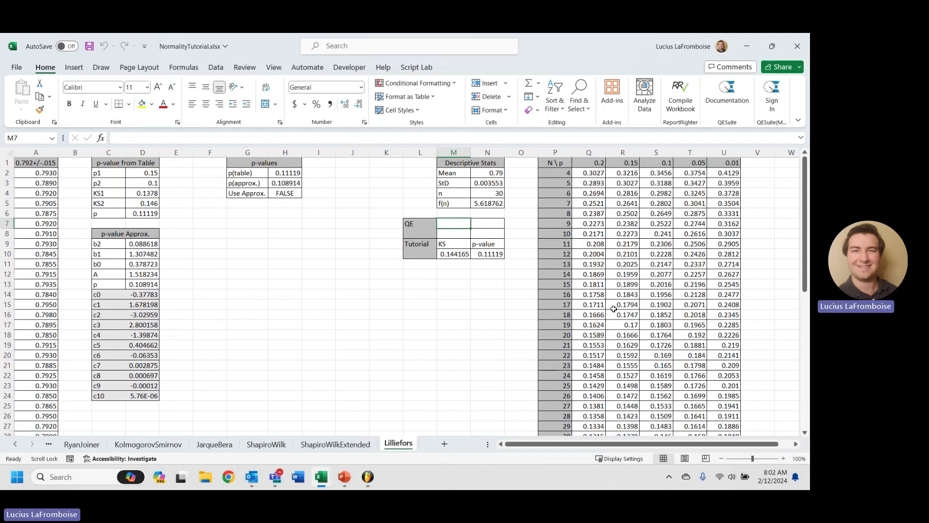
{"action": "type", "text": "="}
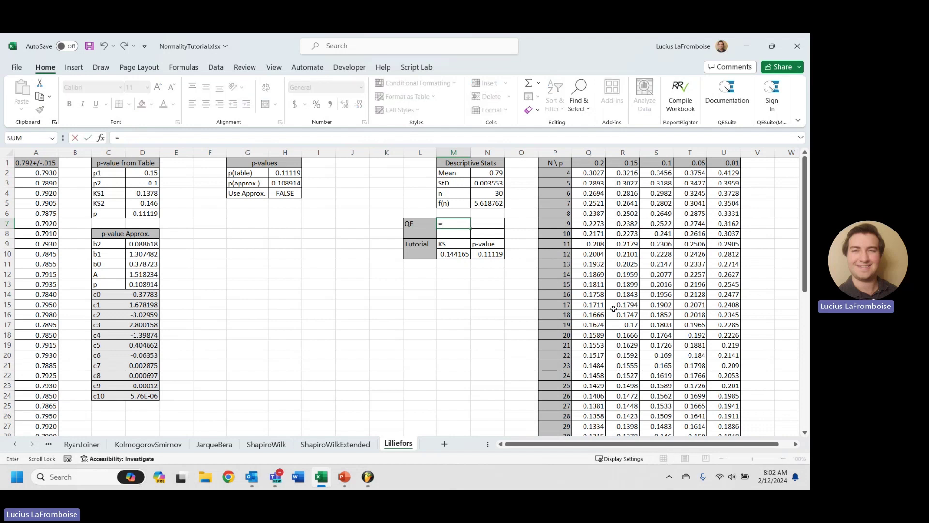
{"action": "type", "text": "qe.li"}
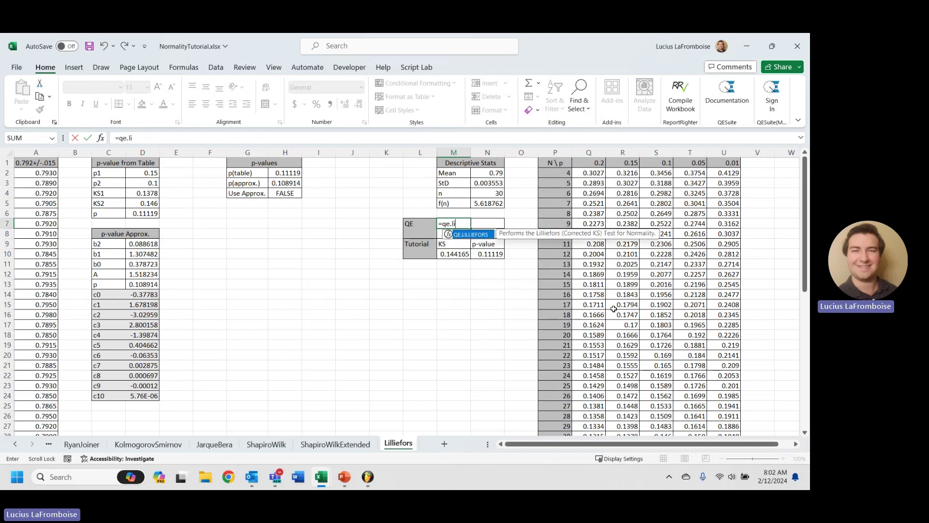
{"action": "double_click", "coordinate": [448, 240]}
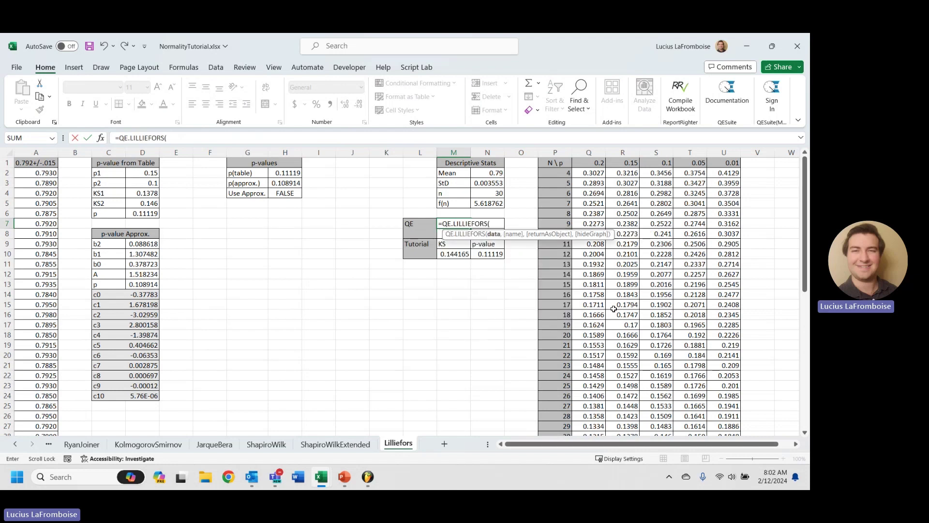
{"action": "left_click", "coordinate": [18, 173]}
{"action": "key", "text": "ctrl+shift+Down"}
{"action": "type", "text": ",,,tru"}
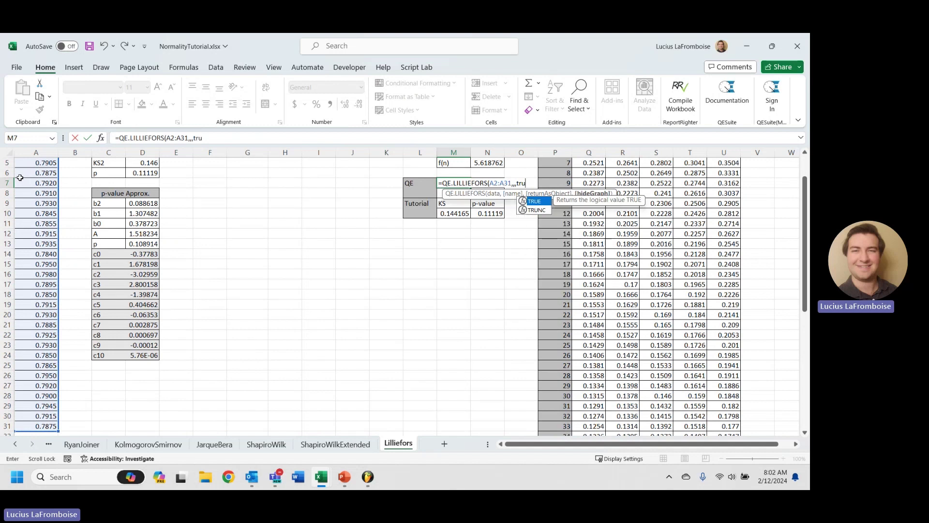
{"action": "key", "text": "Tab"}
{"action": "key", "text": "Return"}
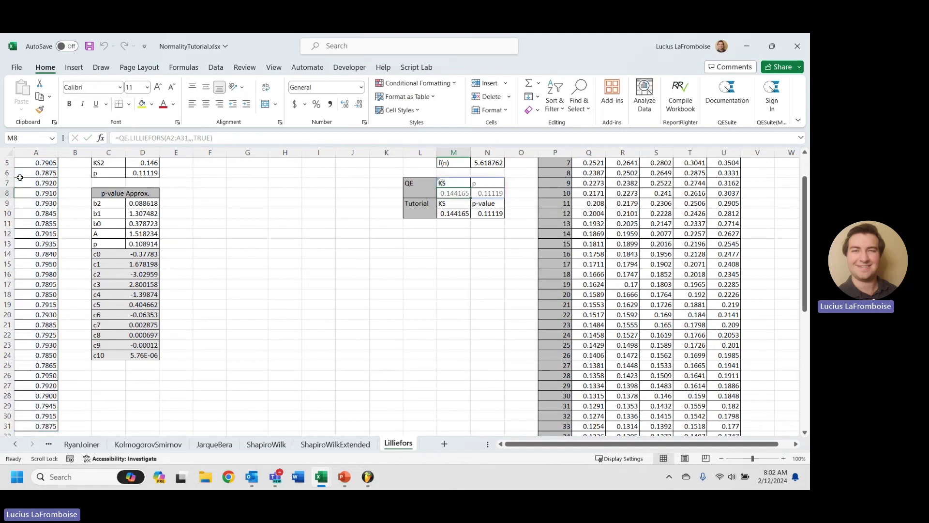
{"action": "left_click", "coordinate": [386, 294]}
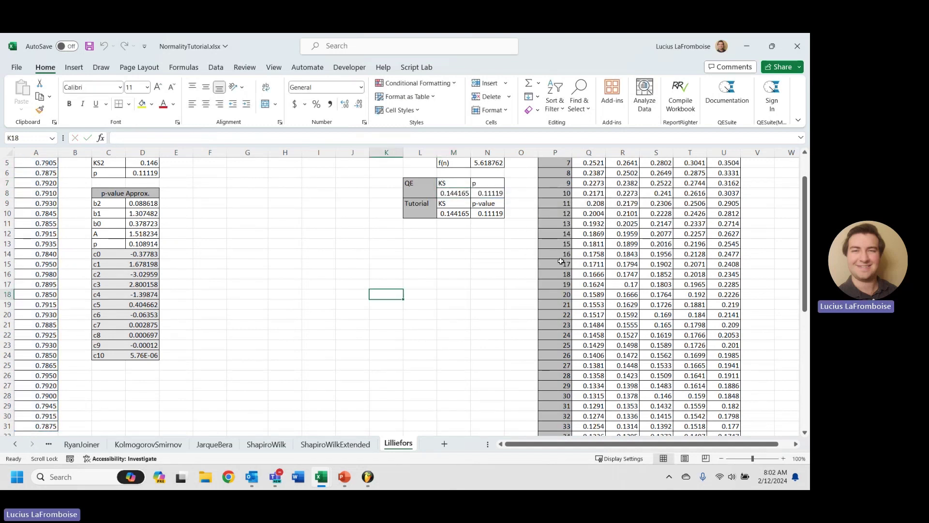
{"action": "scroll", "coordinate": [566, 261], "scroll_direction": "up", "scroll_amount": 2}
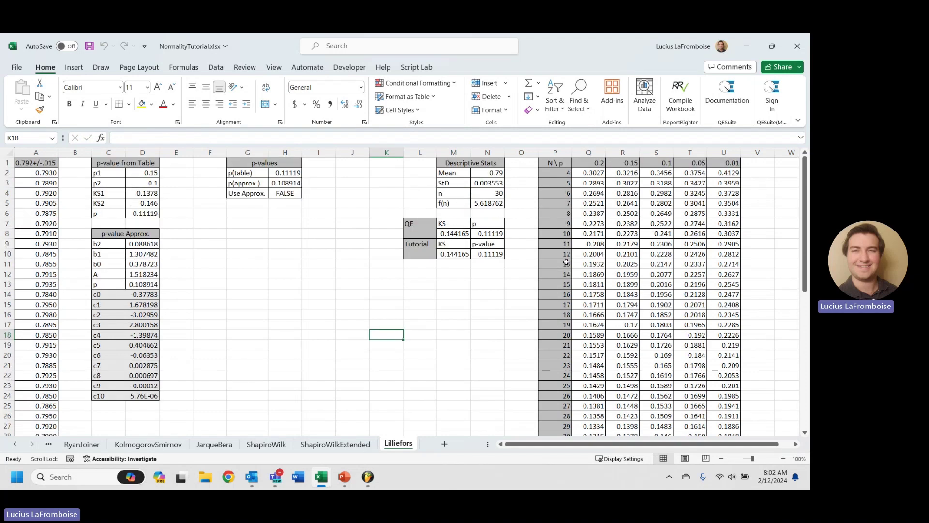